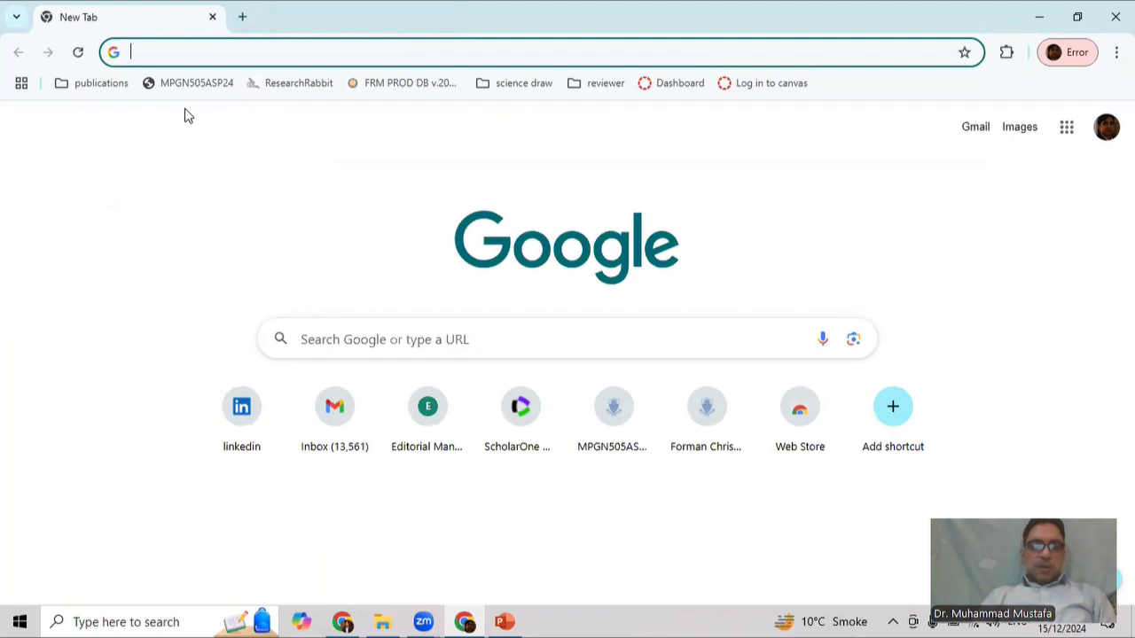
# - Search the web for "ucsc genome browser" and open the UCSC Genome Browser home page
pyautogui.write('ucs')
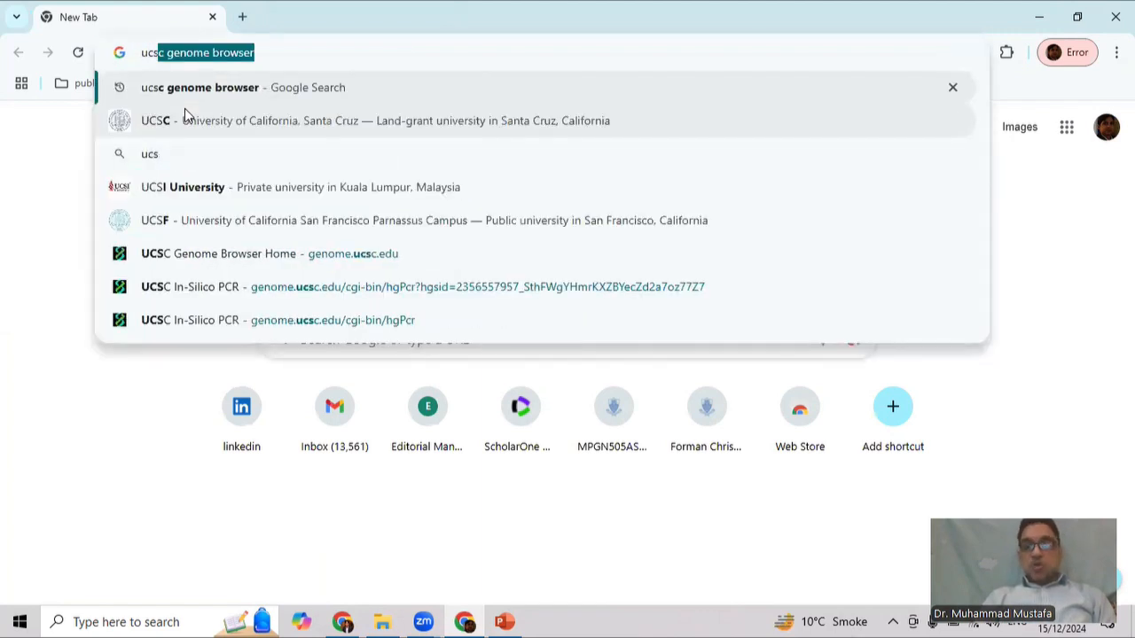
pyautogui.press('Return')
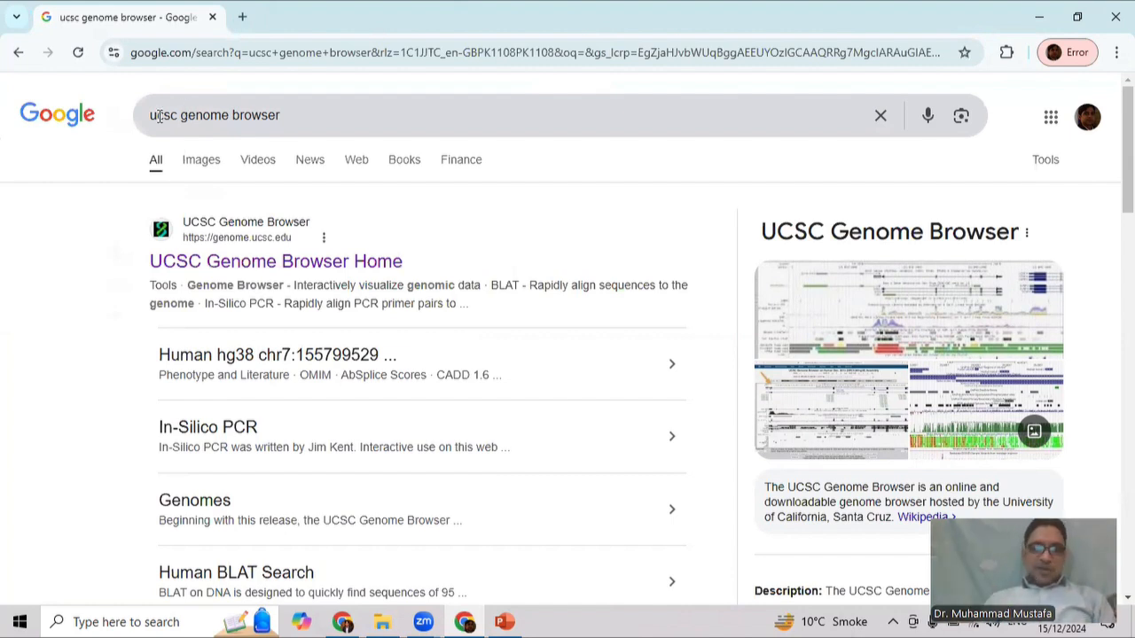
pyautogui.click(262, 251)
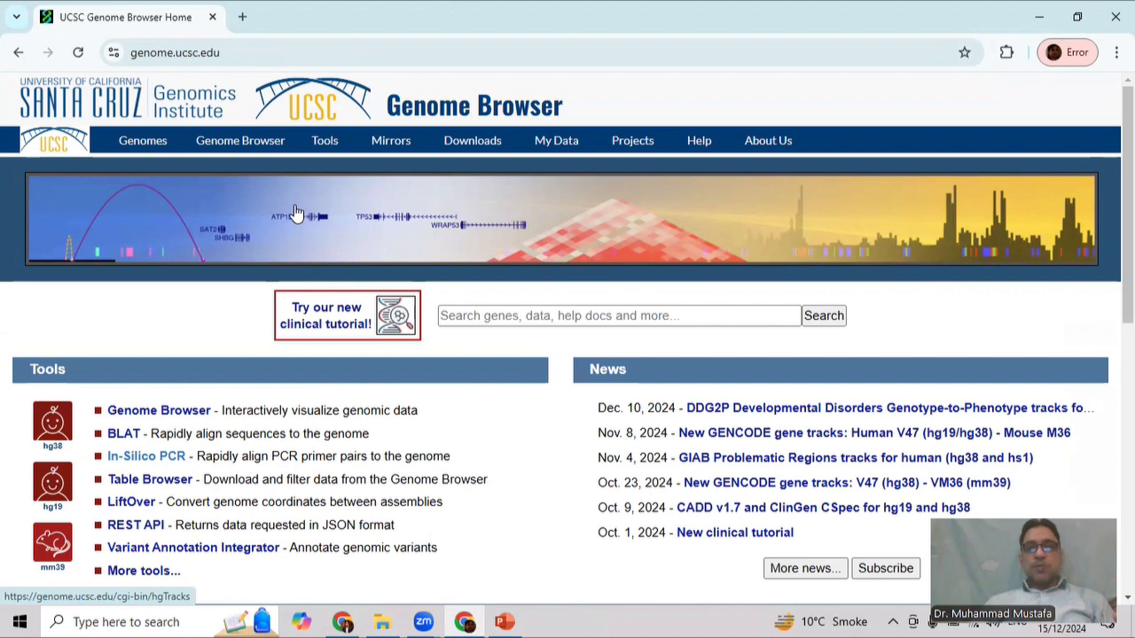
# - Open the Human GRCh38/hg38 assembly and go to the CFTR gene (CF transmembrane conductance regulator, RefSeq NM_000492.4)
pyautogui.moveTo(165, 151)
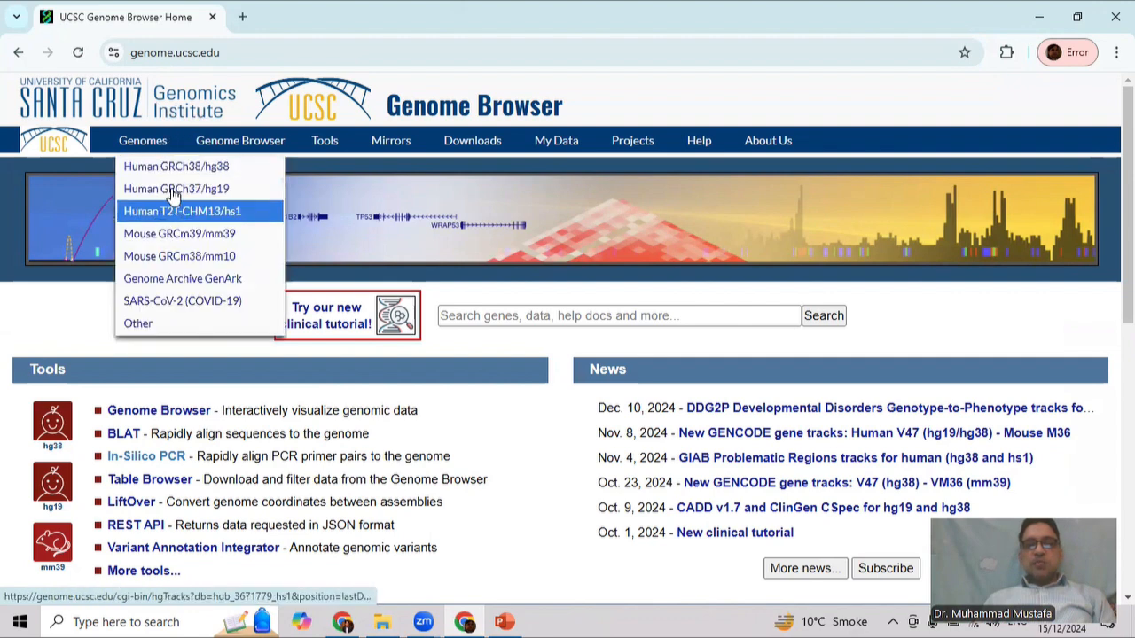
pyautogui.click(180, 166)
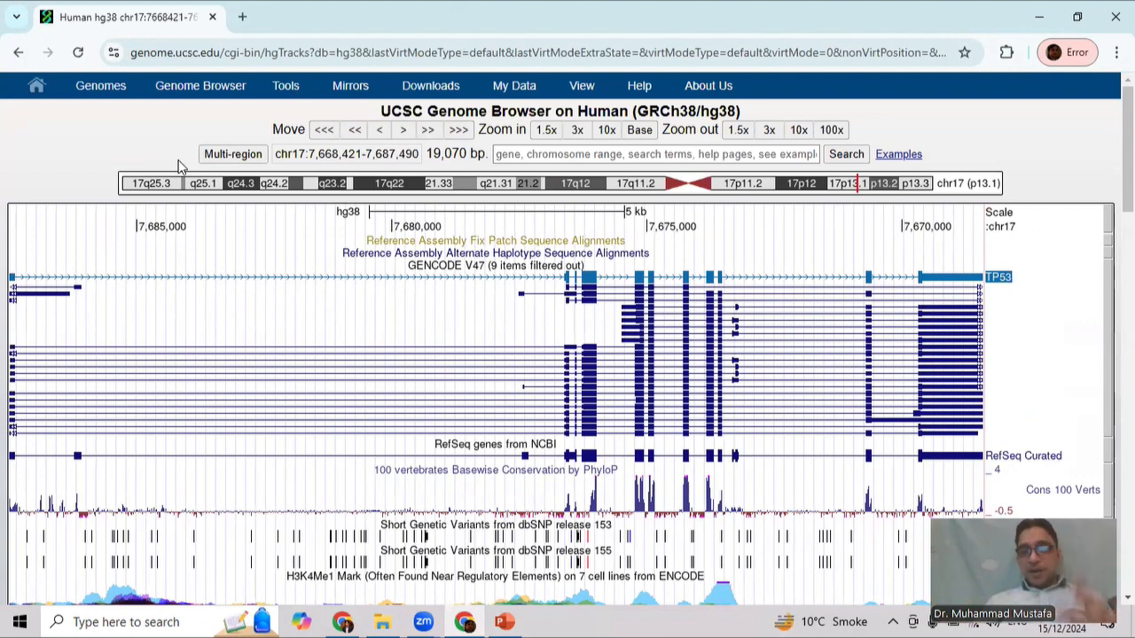
pyautogui.click(565, 156)
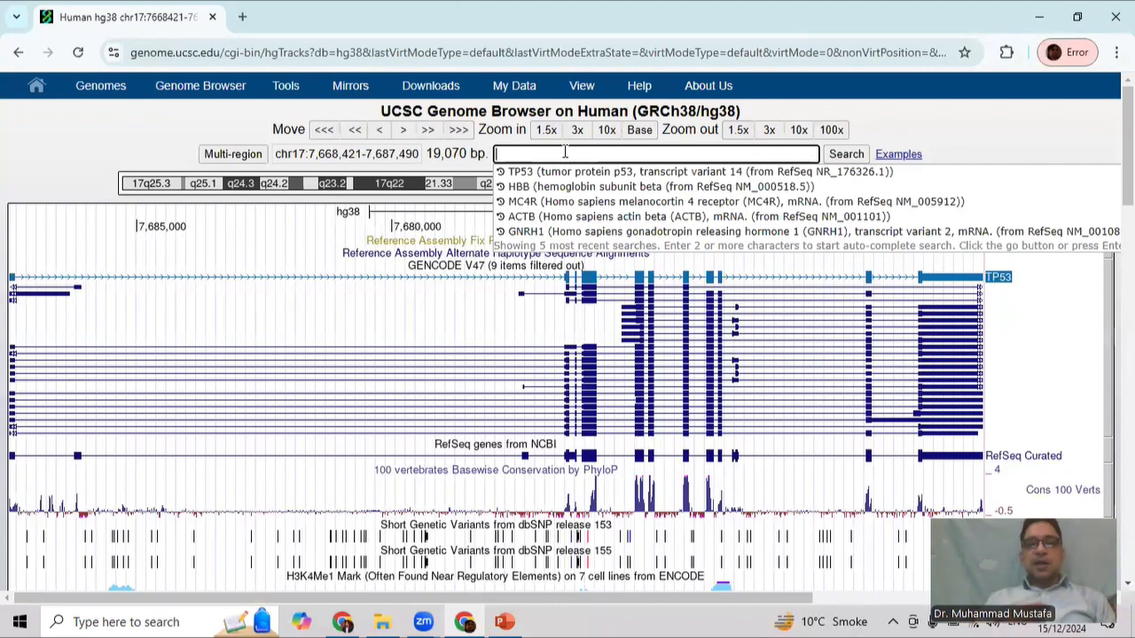
pyautogui.write('CFTR')
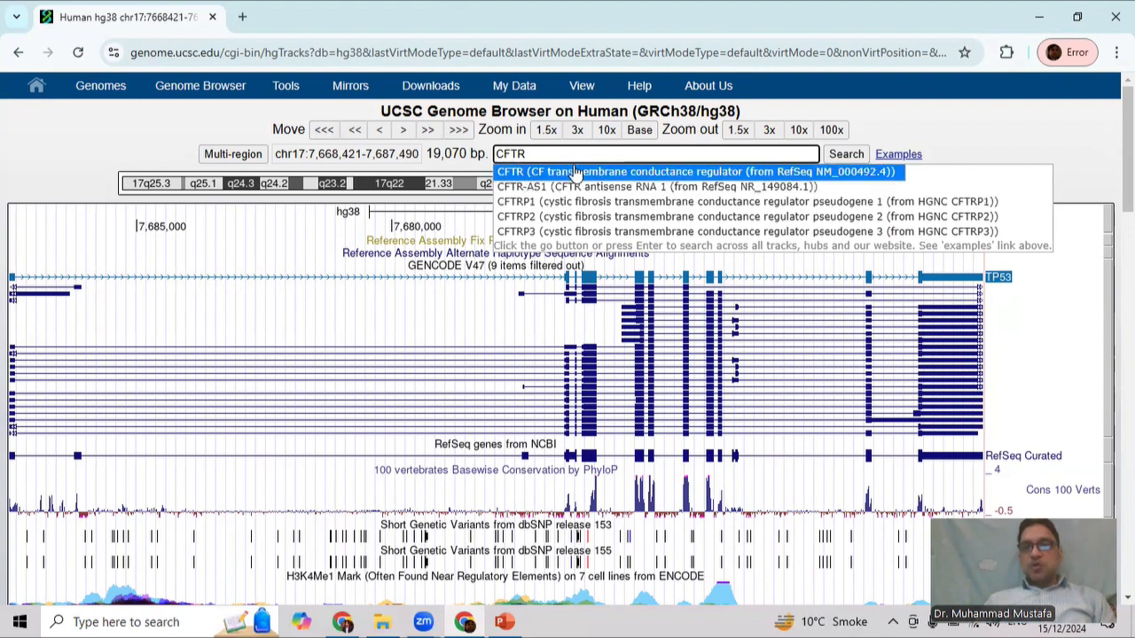
pyautogui.click(575, 171)
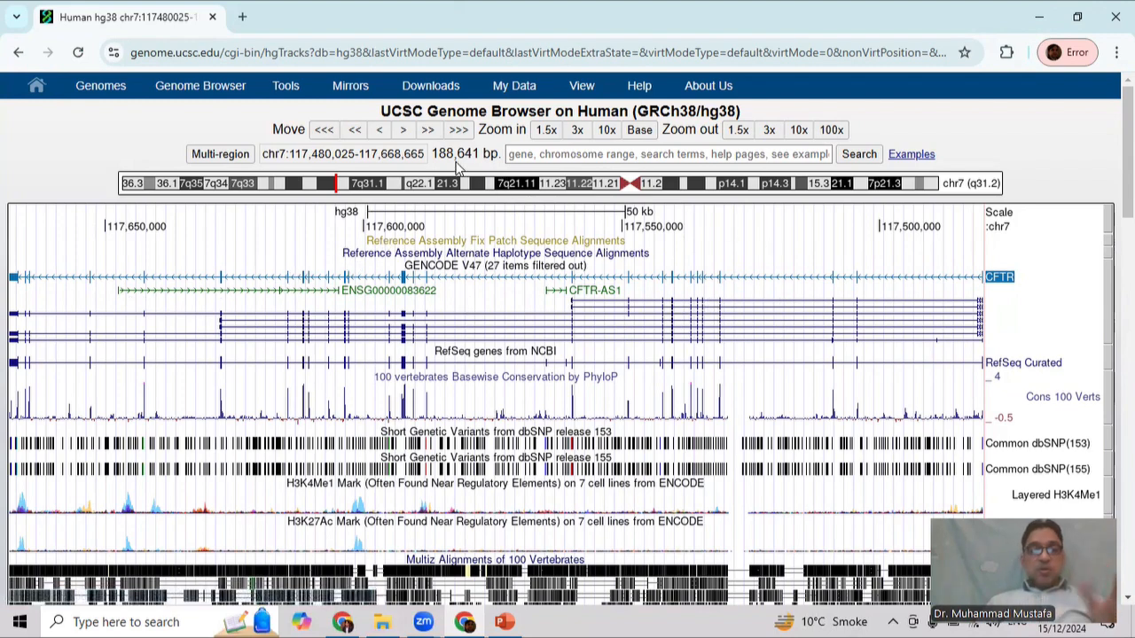
# - Examine the chromosome range and base-pair length of the displayed CFTR region
pyautogui.click(301, 158)
pyautogui.moveTo(266, 156); pyautogui.dragTo(426, 161)
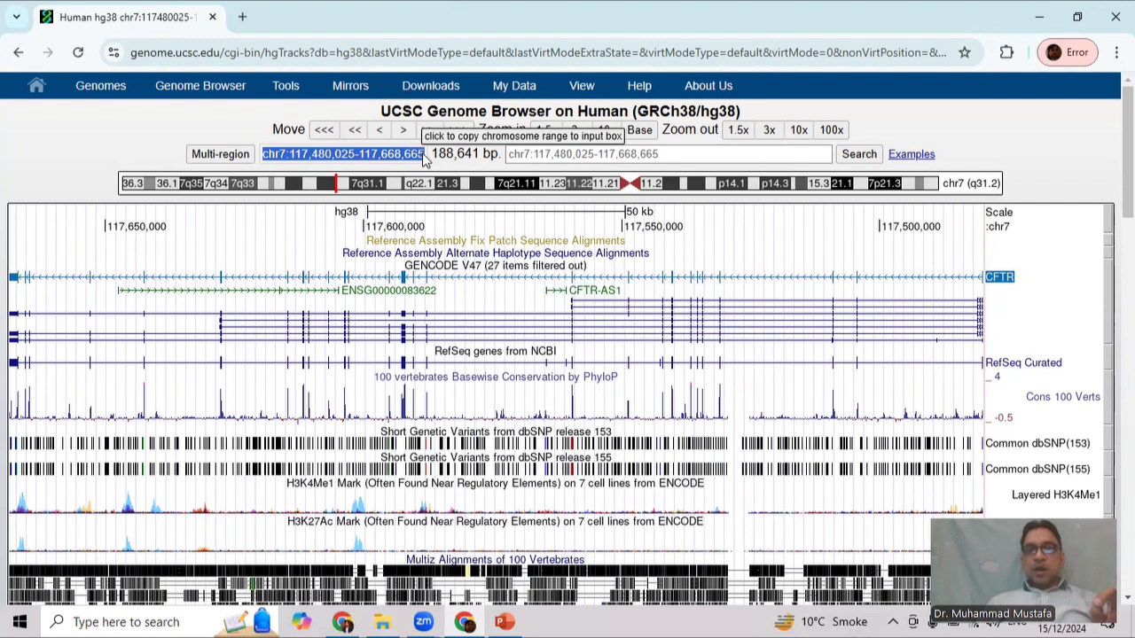
pyautogui.click(474, 164)
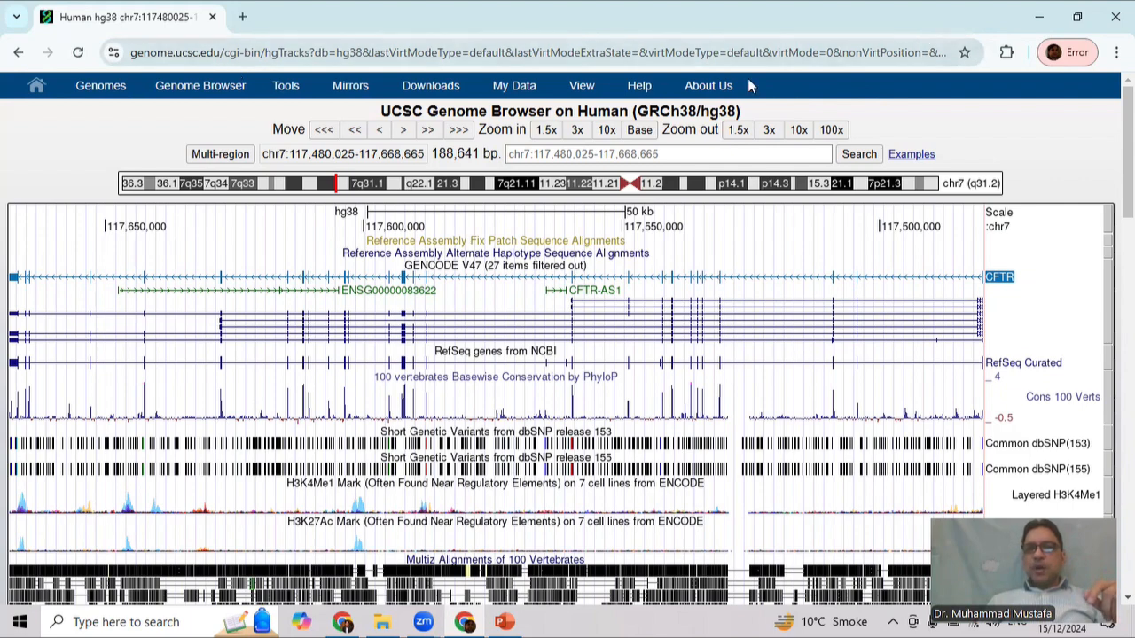
# - Retrieve the genomic DNA of the displayed CFTR region in all upper case and copy the entire sequence with its header
pyautogui.moveTo(580, 86)
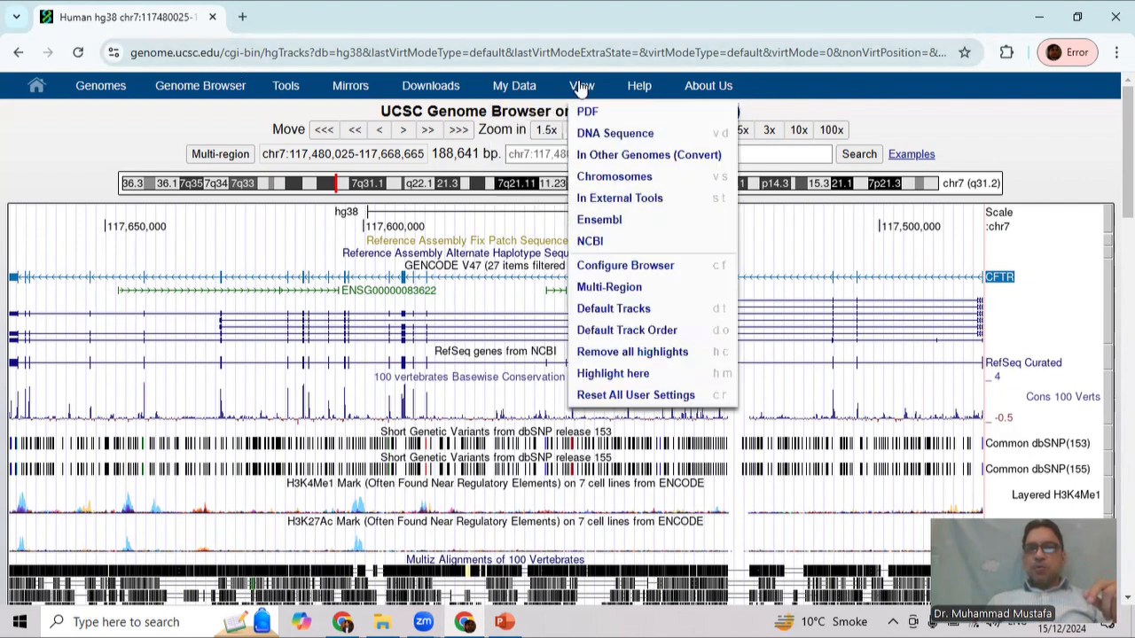
pyautogui.click(589, 134)
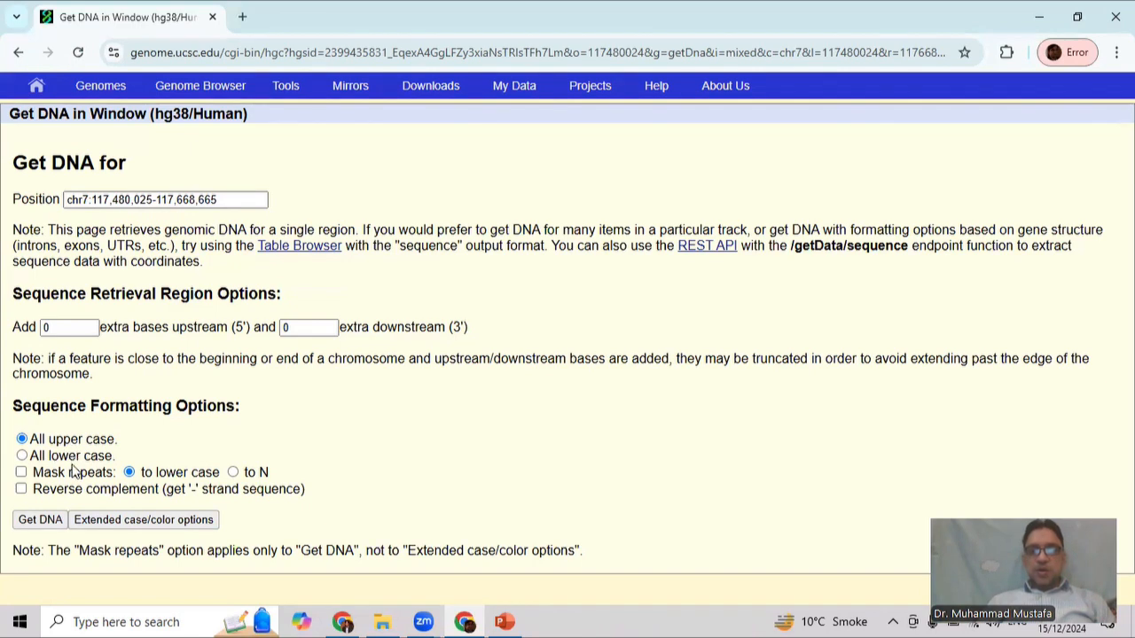
pyautogui.click(41, 521)
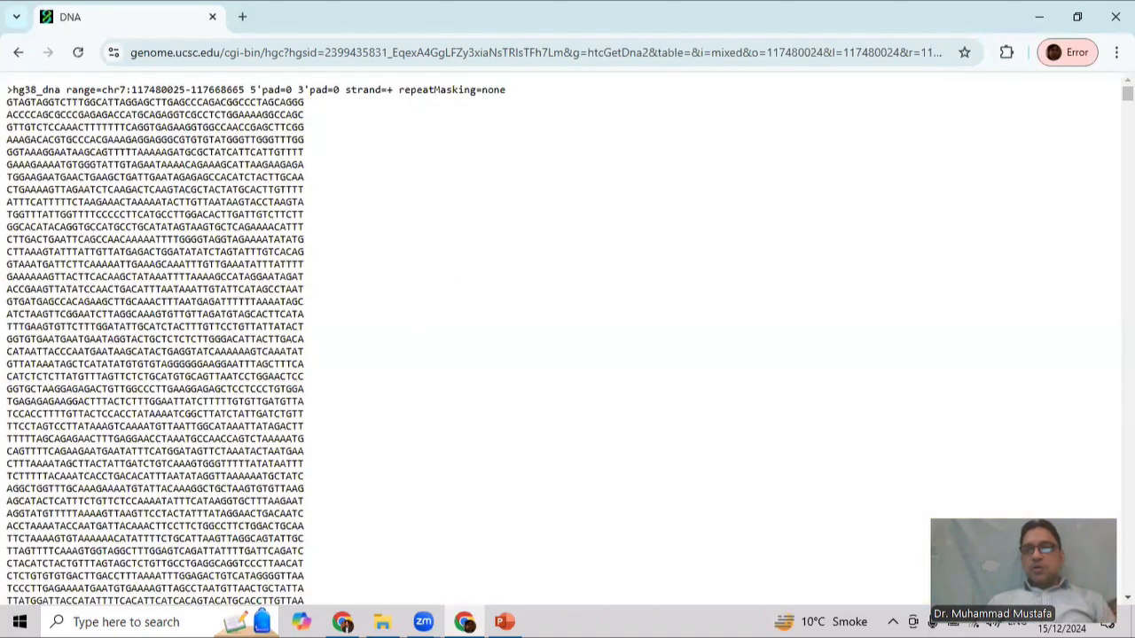
pyautogui.scroll(-20, 567, 337)
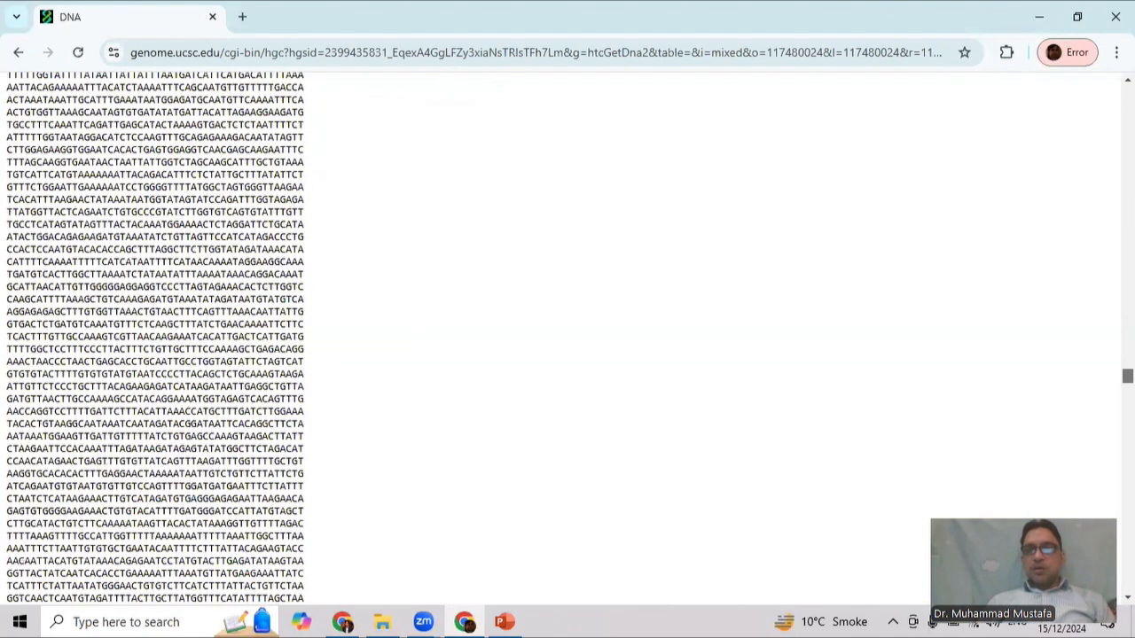
pyautogui.scroll(20, 567, 336)
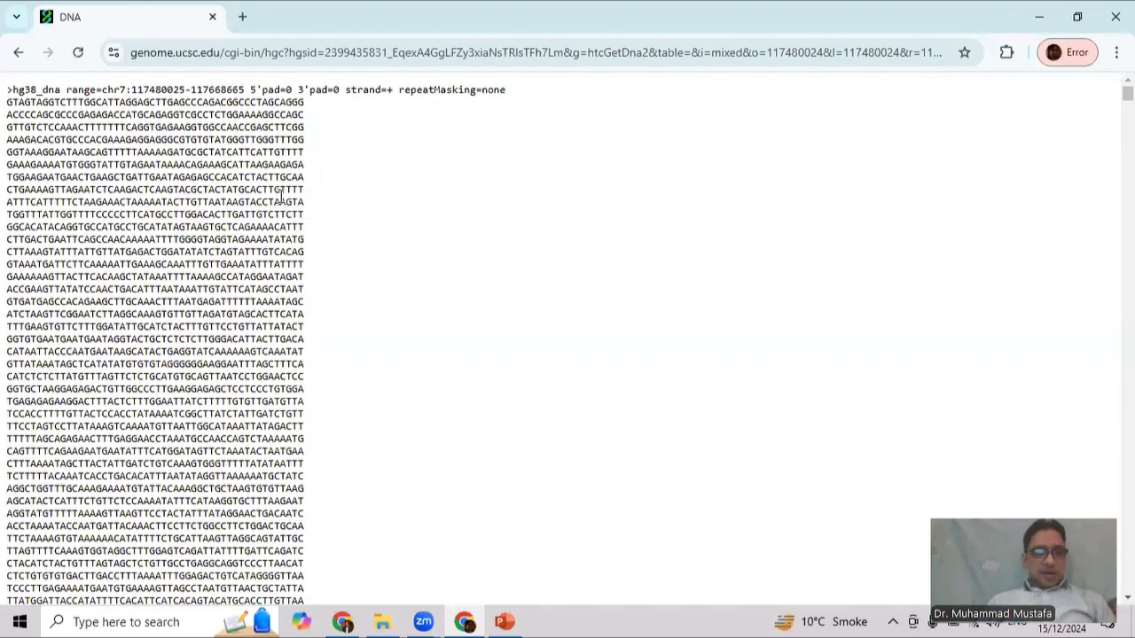
pyautogui.hotkey('ctrl', 'a')
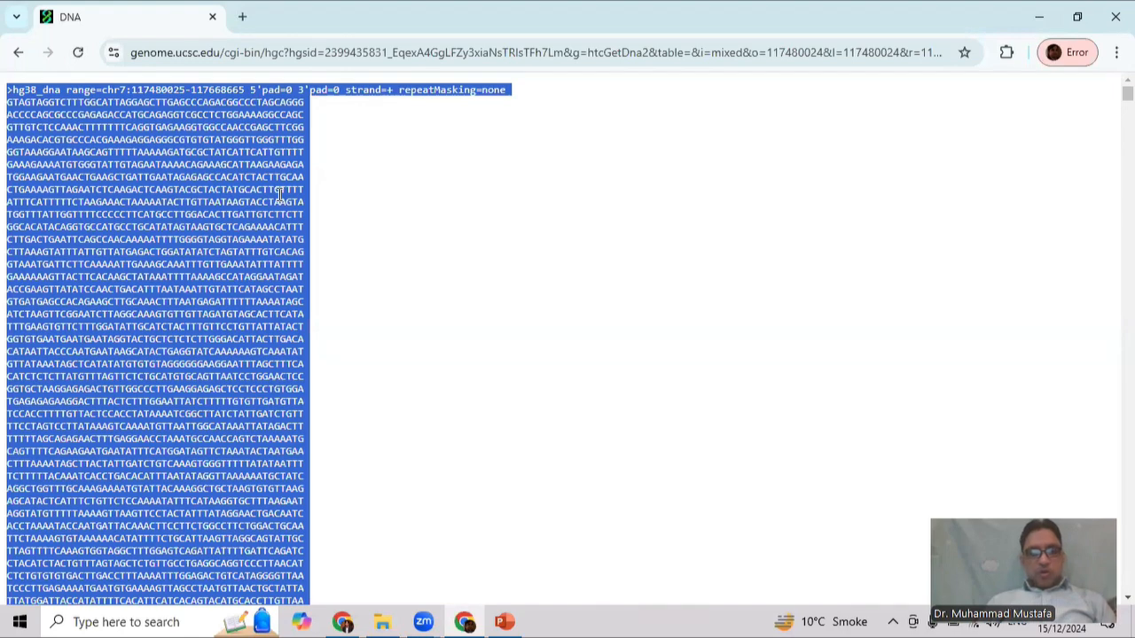
# - Switch to File Explorer and create a new text document in the Episode 1 folder
pyautogui.click(389, 621)
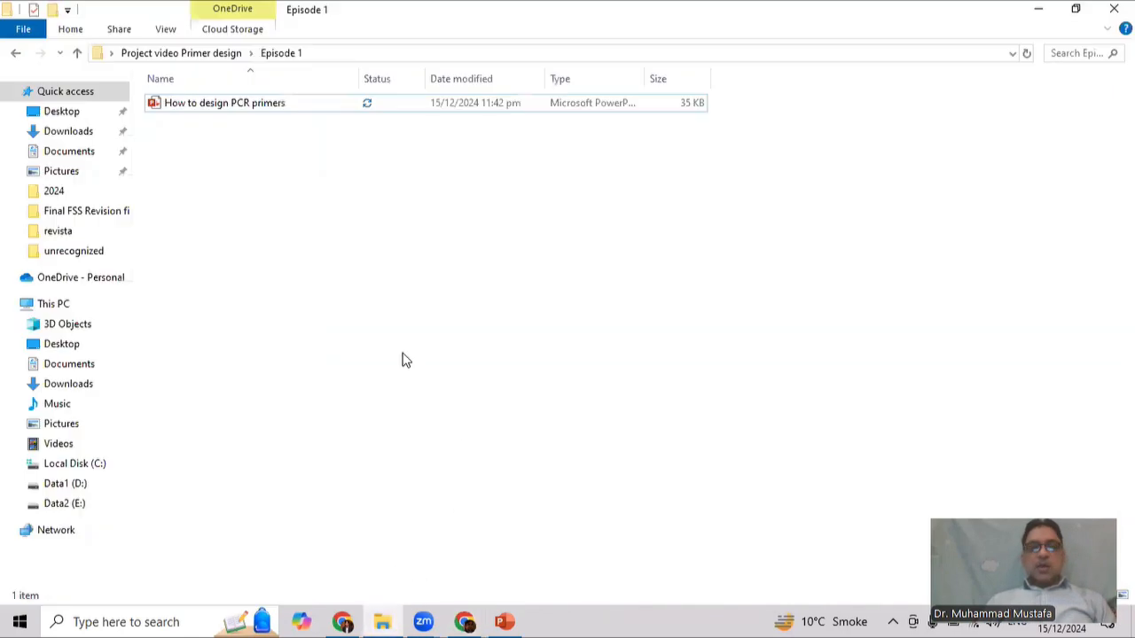
pyautogui.rightClick(313, 259)
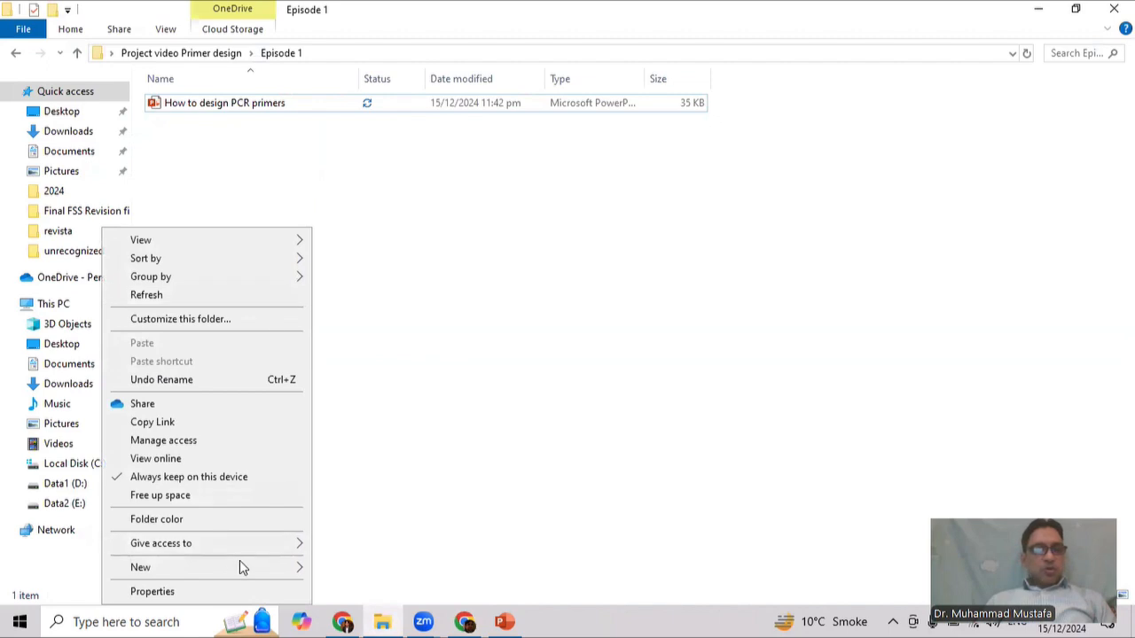
pyautogui.moveTo(235, 565)
pyautogui.click(358, 532)
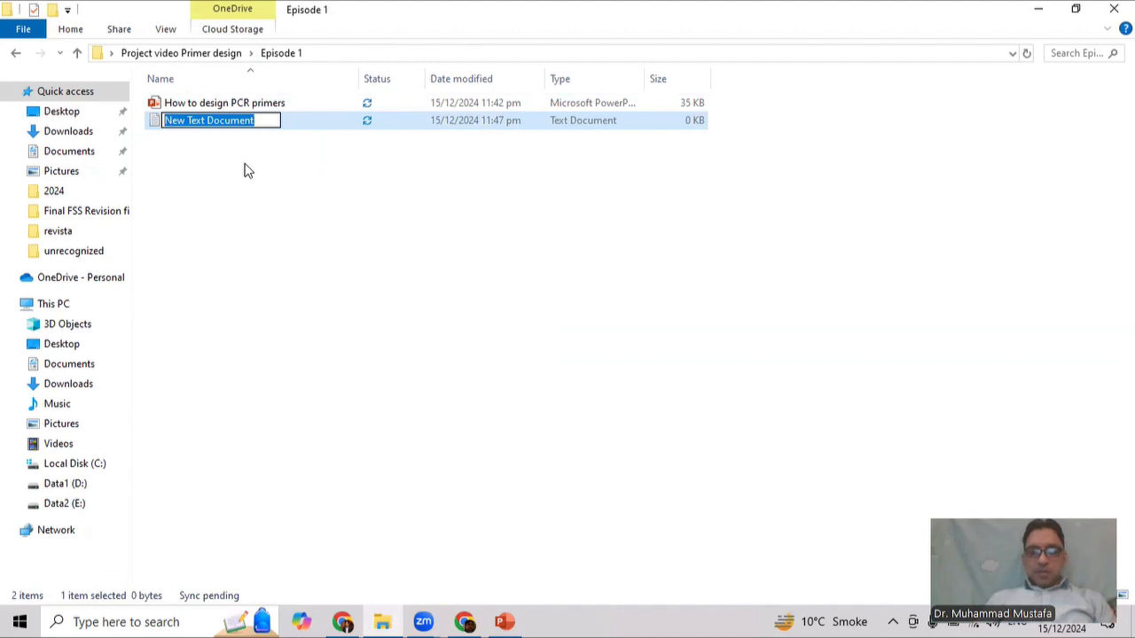
pyautogui.press('Return')
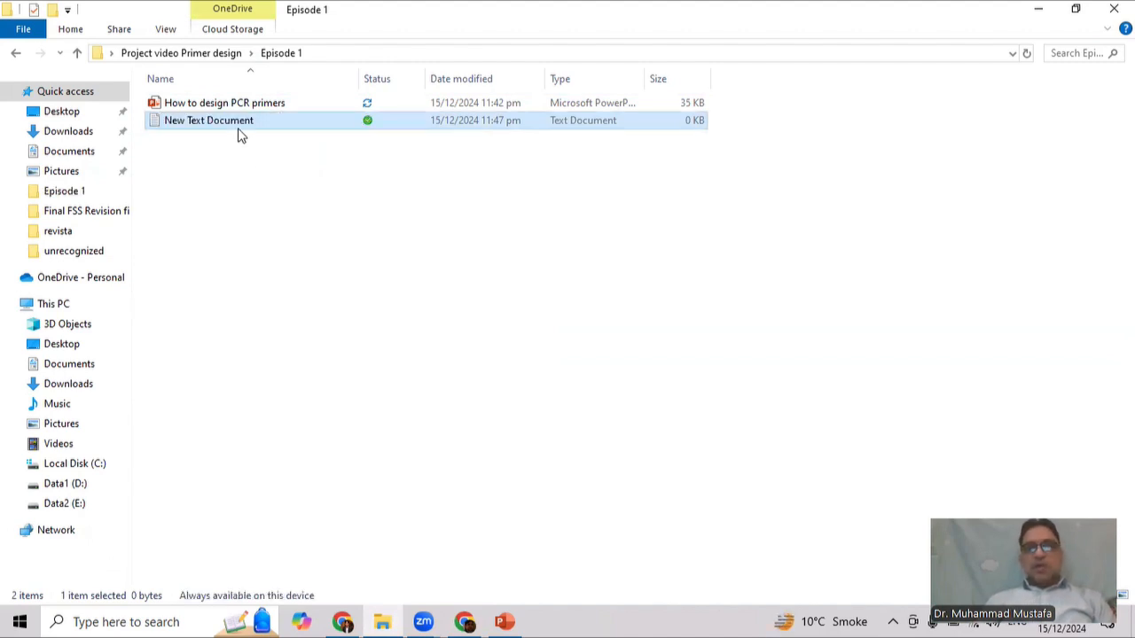
# - Rename the new text document as "CFTR genemic DNA seq"
pyautogui.click(238, 121)
pyautogui.rightClick(237, 120)
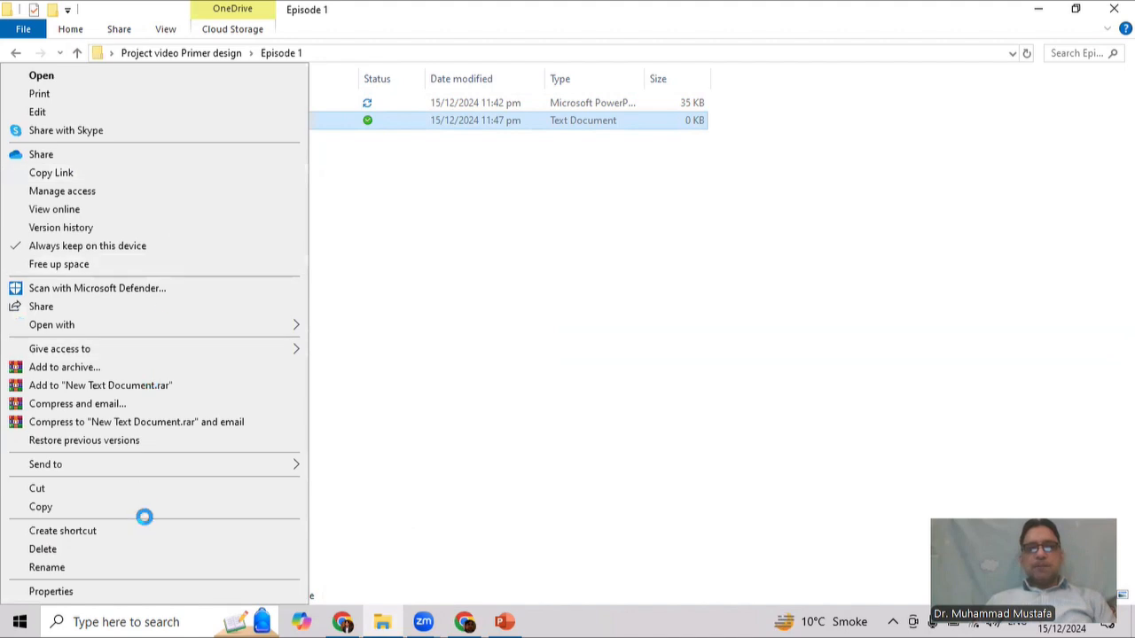
pyautogui.click(46, 568)
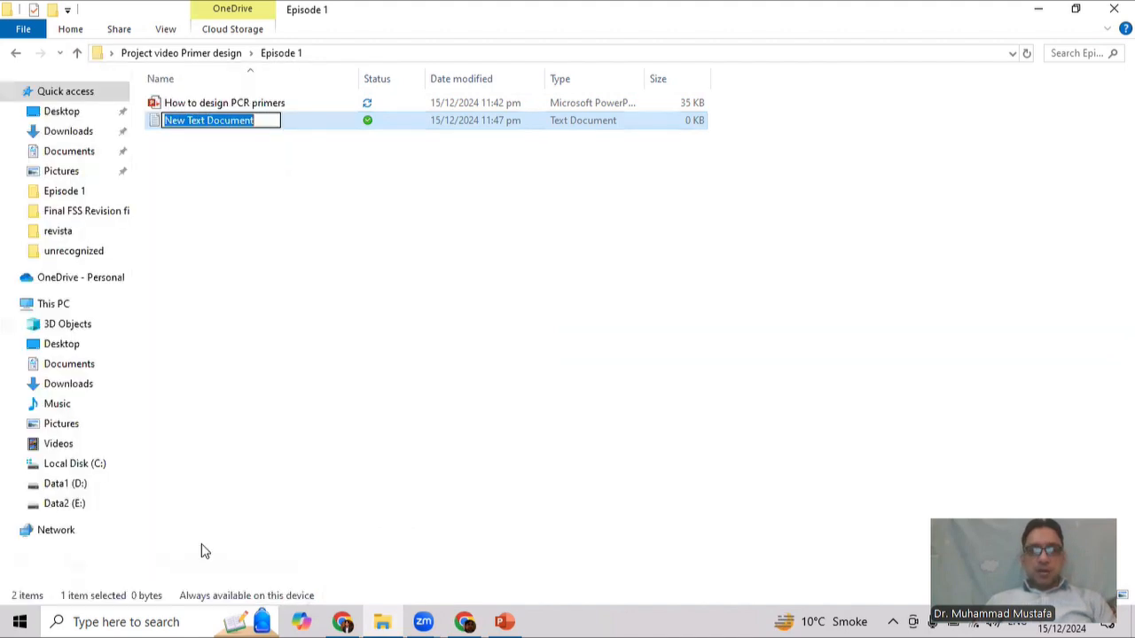
pyautogui.write('CFTR genome')
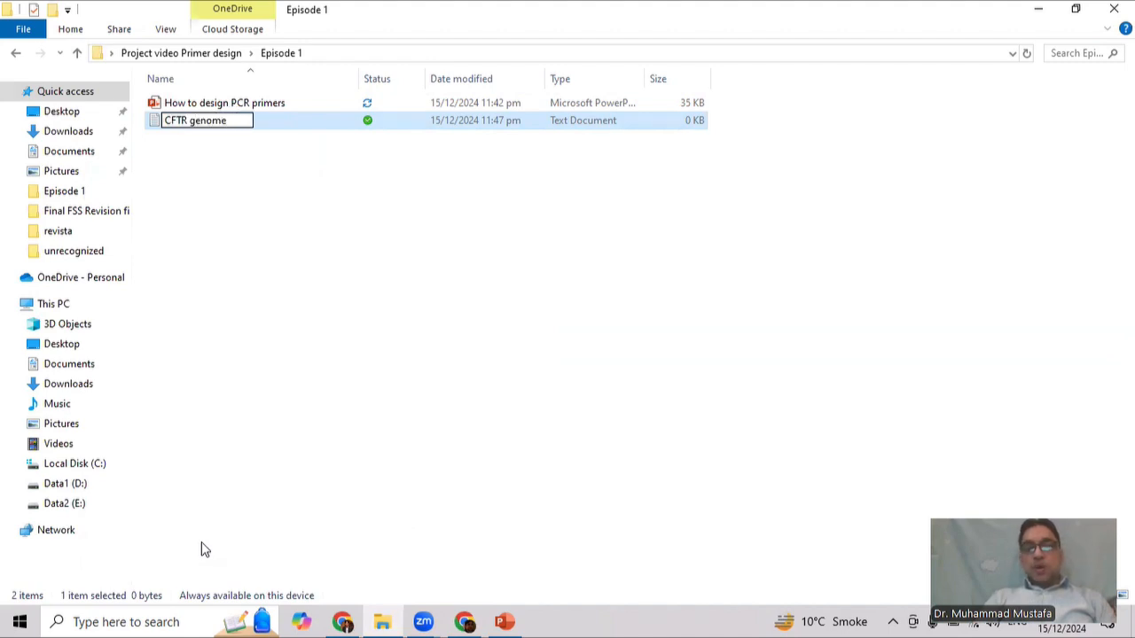
pyautogui.write(' r')
pyautogui.press('BackSpace')
pyautogui.press('BackSpace')
pyautogui.press('BackSpace')
pyautogui.press('BackSpace')
pyautogui.press('BackSpace')
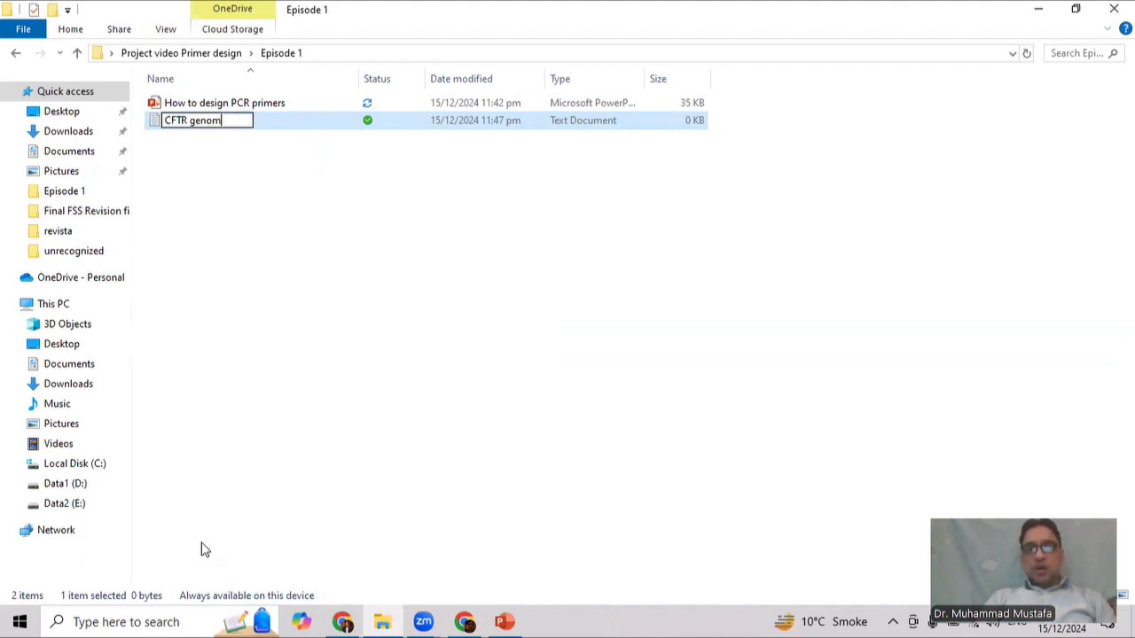
pyautogui.write('e')
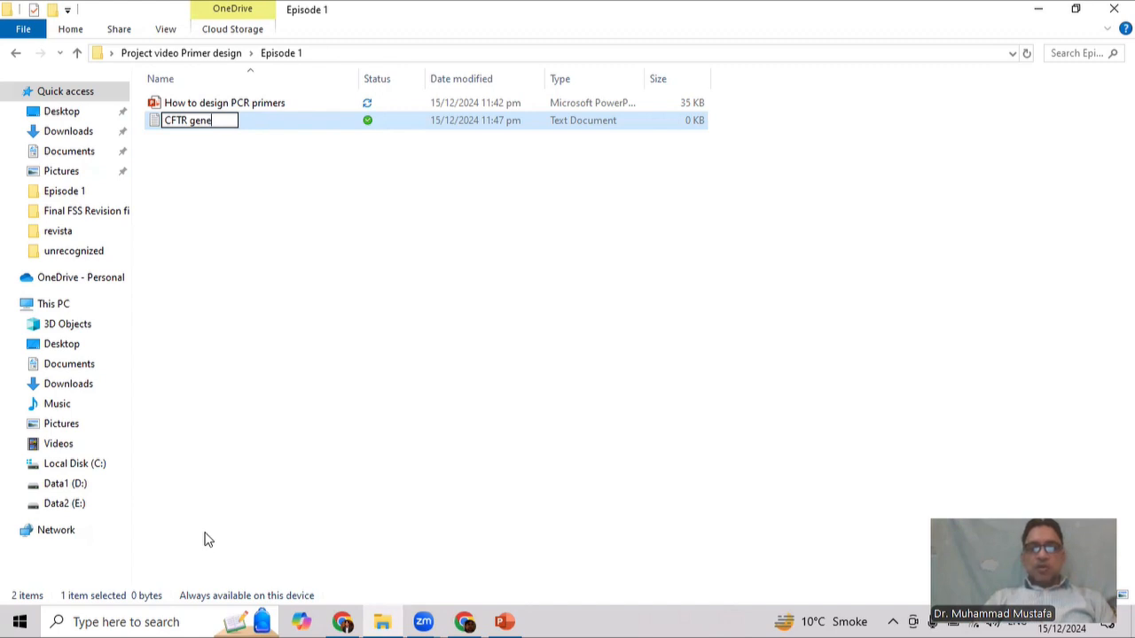
pyautogui.write('mic ')
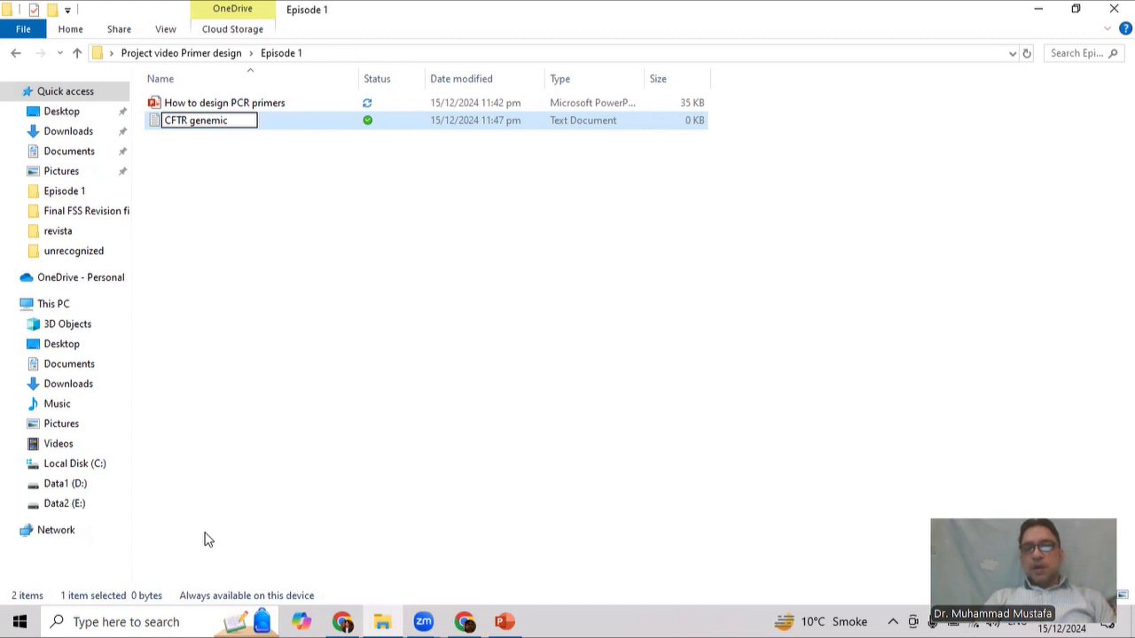
pyautogui.write('DNA seq')
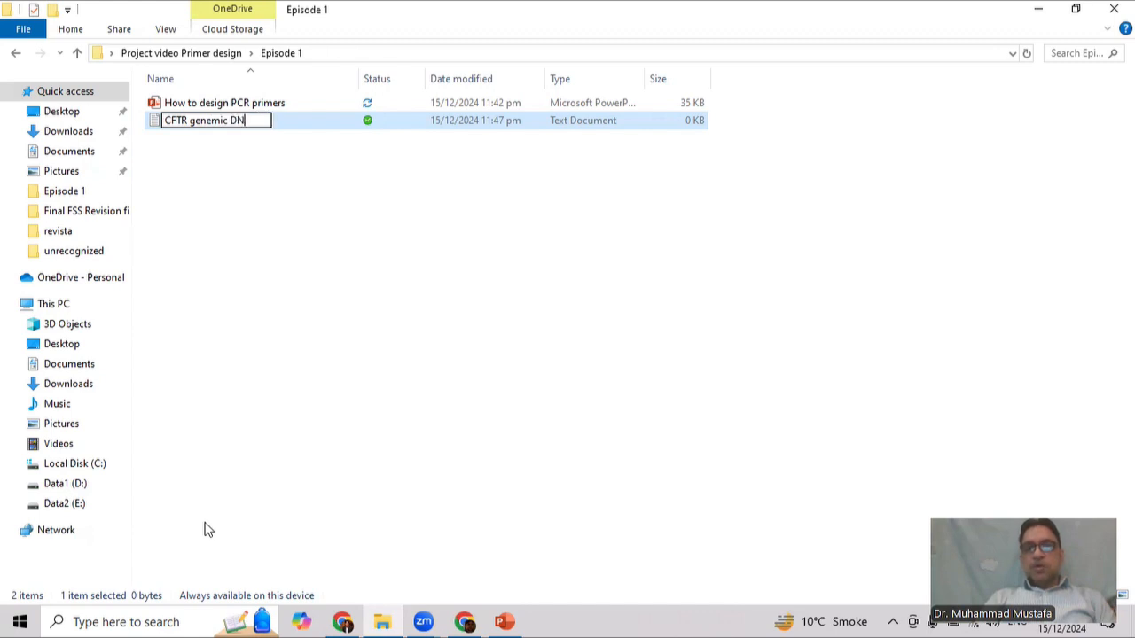
pyautogui.press('Return')
# - Open the renamed text file in Notepad, paste the copied DNA sequence into it and save the file
pyautogui.press('Return')
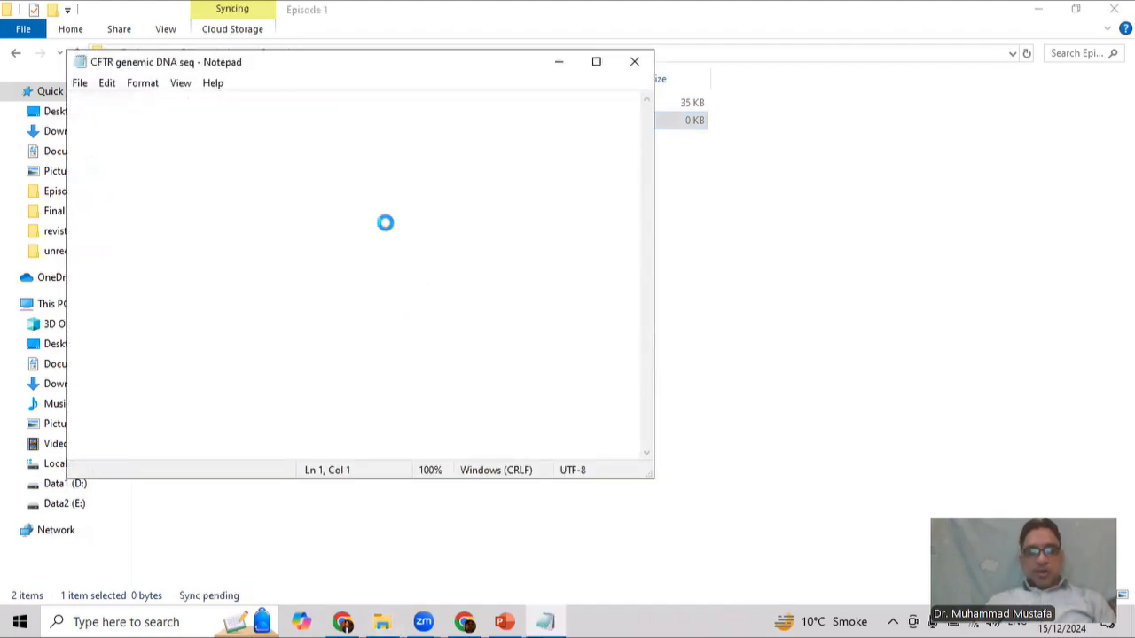
pyautogui.hotkey('ctrl', 'v')
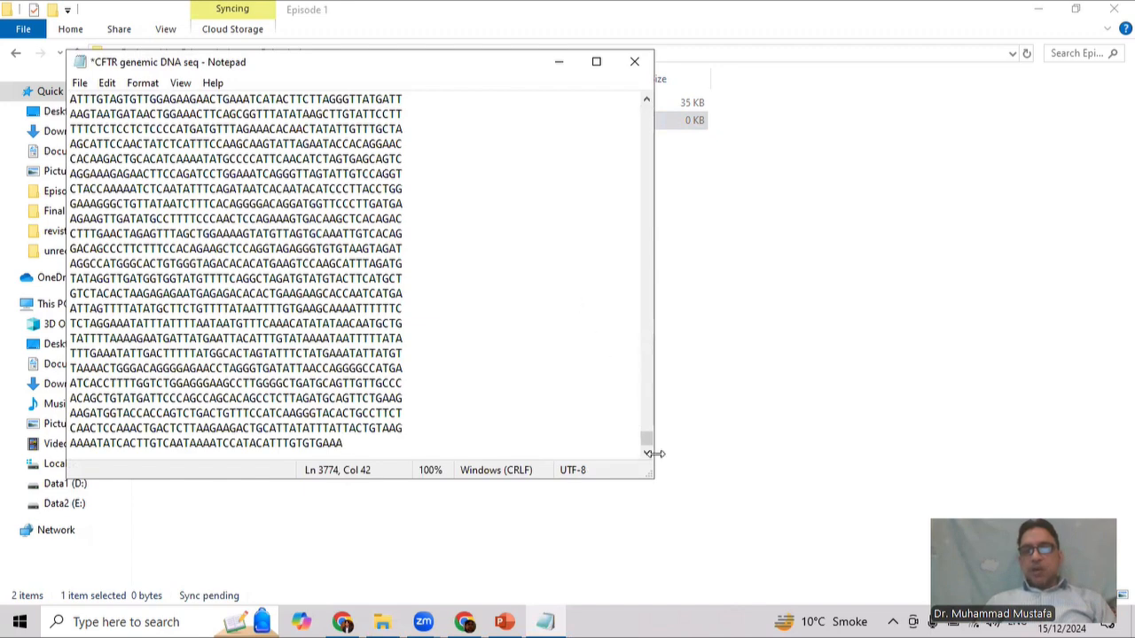
pyautogui.moveTo(647, 441); pyautogui.dragTo(624, 102)
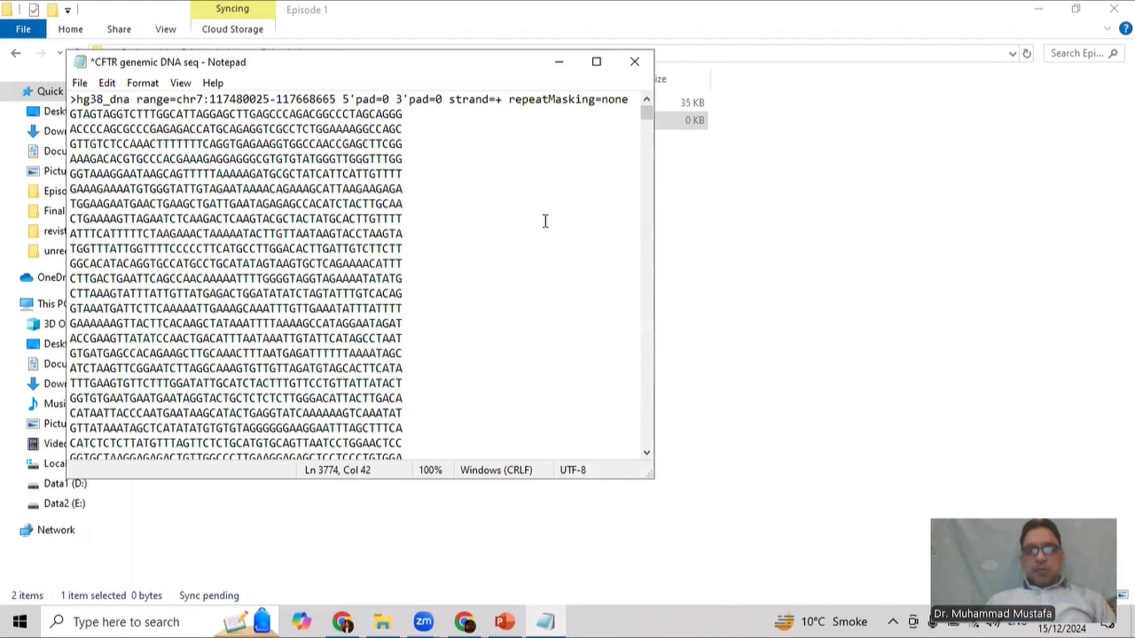
pyautogui.hotkey('ctrl', 's')
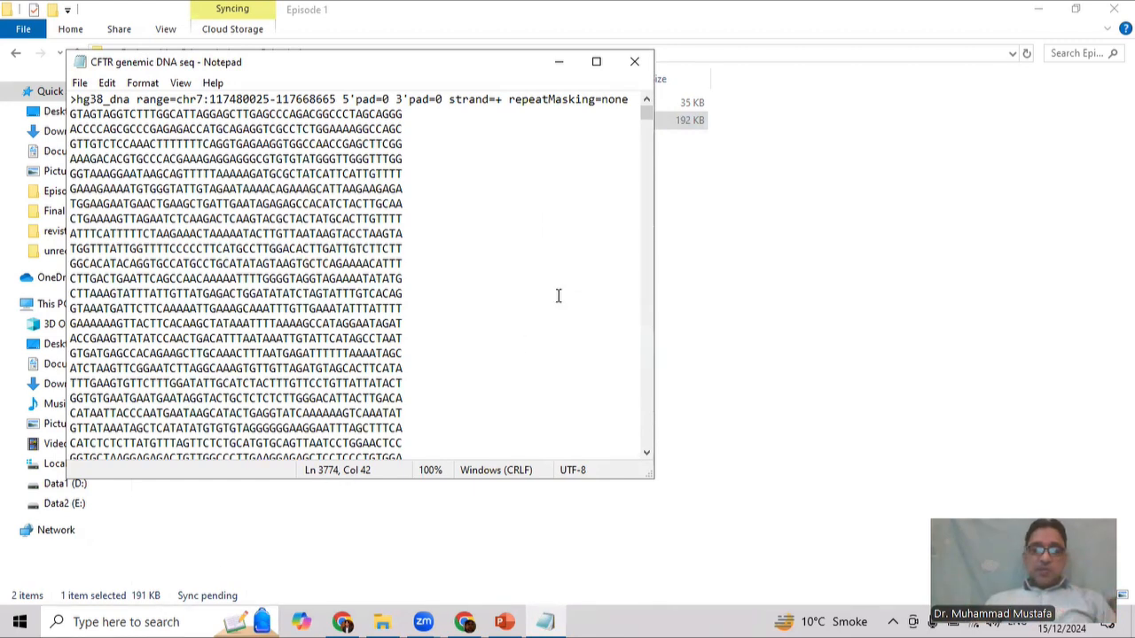
# - Launch Serial Cloner, minimize the Notepad window and widen the empty Untitled Sequence #1 window
pyautogui.click(184, 614)
pyautogui.write('serial')
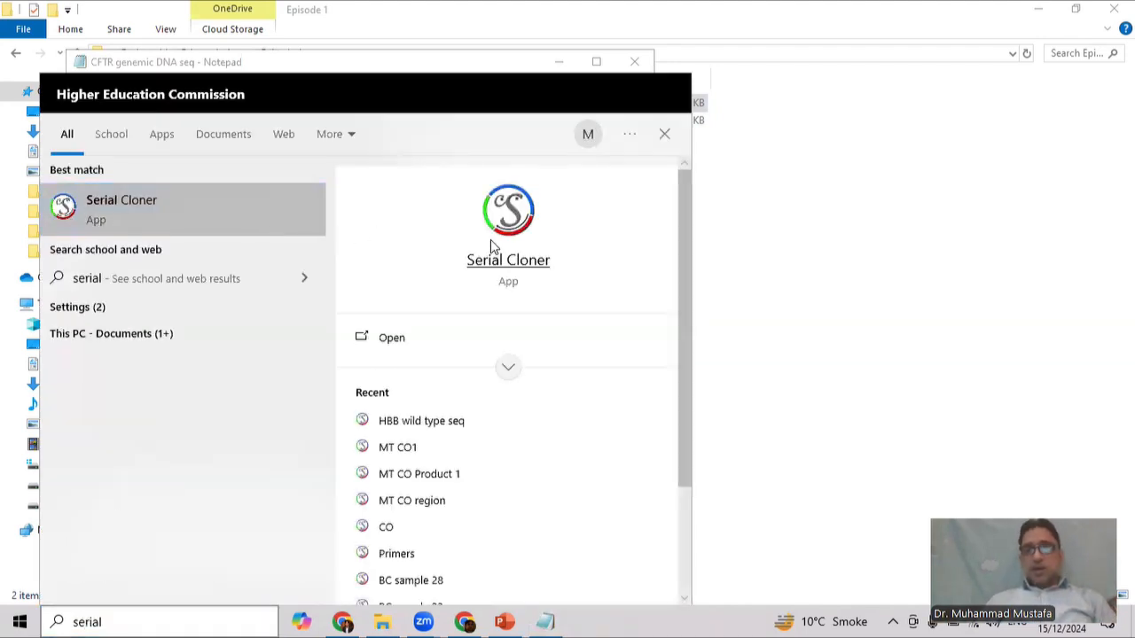
pyautogui.press('Return')
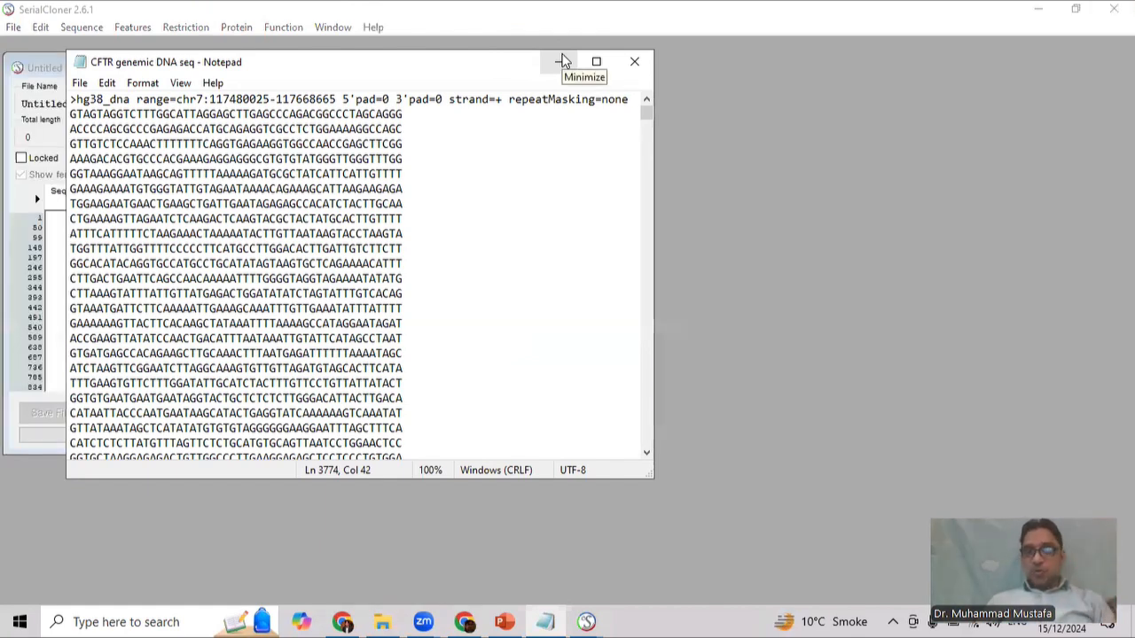
pyautogui.click(558, 61)
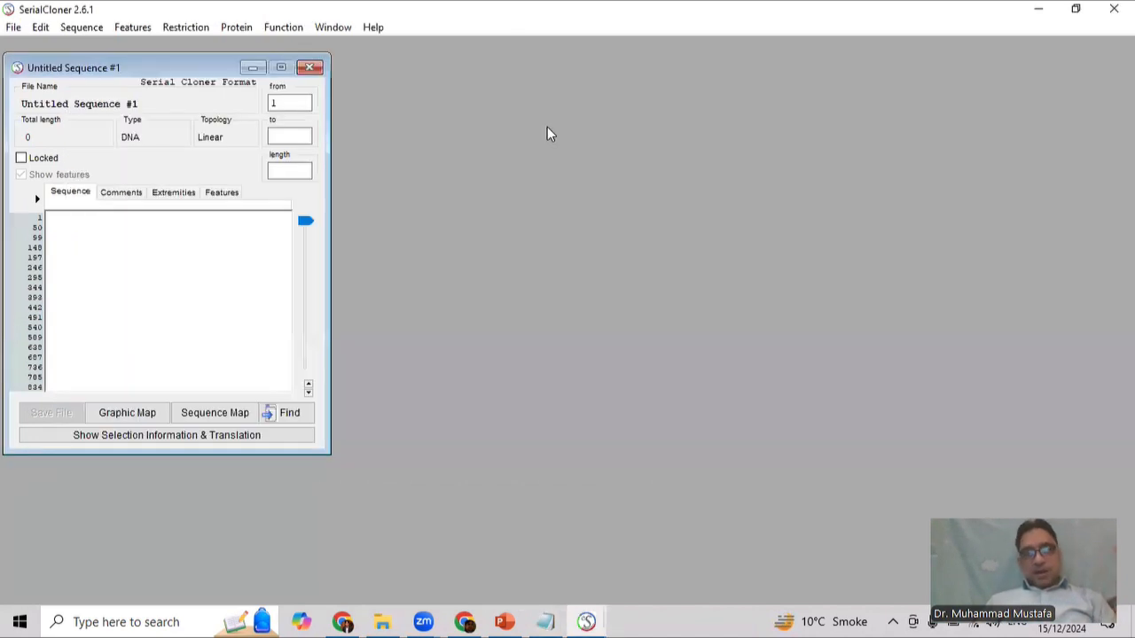
pyautogui.moveTo(328, 251); pyautogui.dragTo(841, 251)
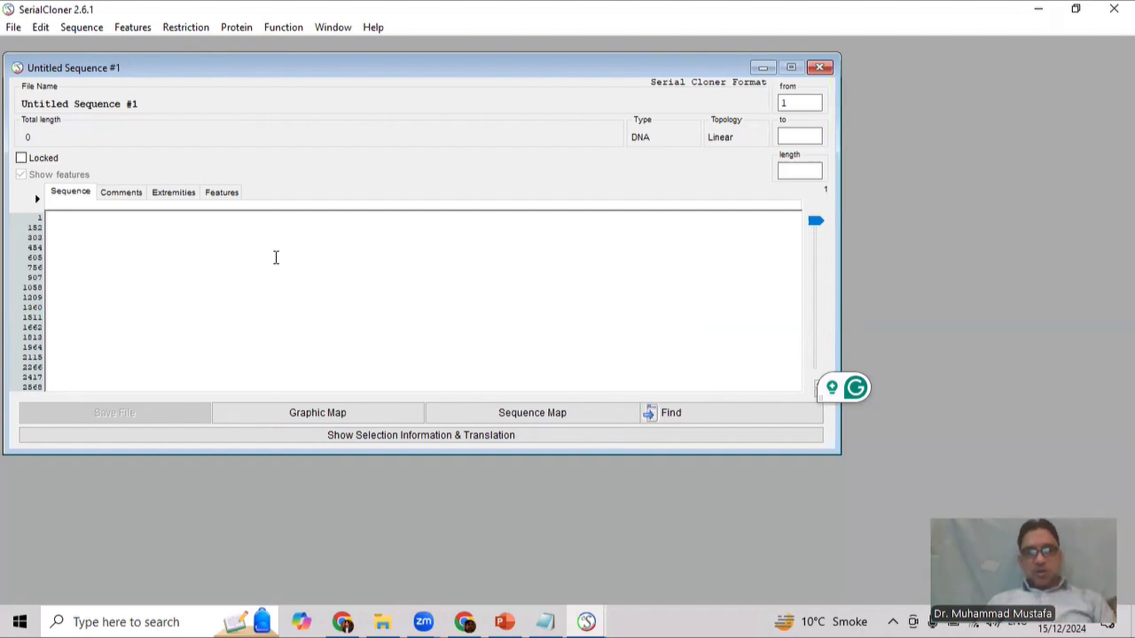
# - Paste the copied CFTR genomic DNA sequence into the Untitled Sequence #1 window and deselect it
pyautogui.hotkey('ctrl', 'v')
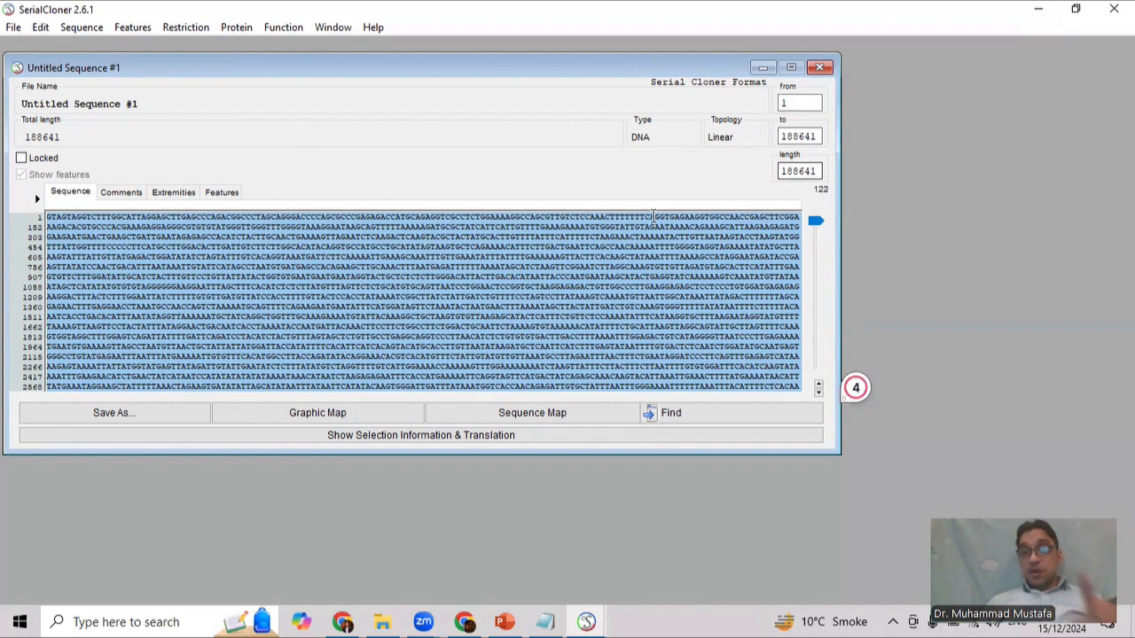
pyautogui.click(606, 278)
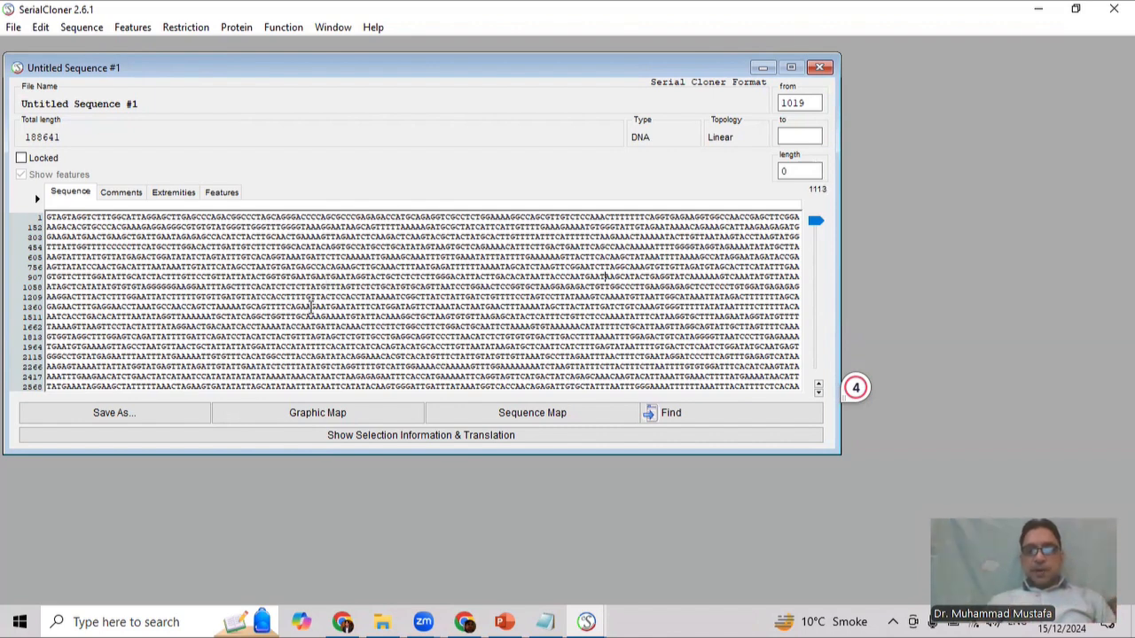
# - Switch to Chrome and search Google for "serial cloner" in a new tab
pyautogui.click(477, 618)
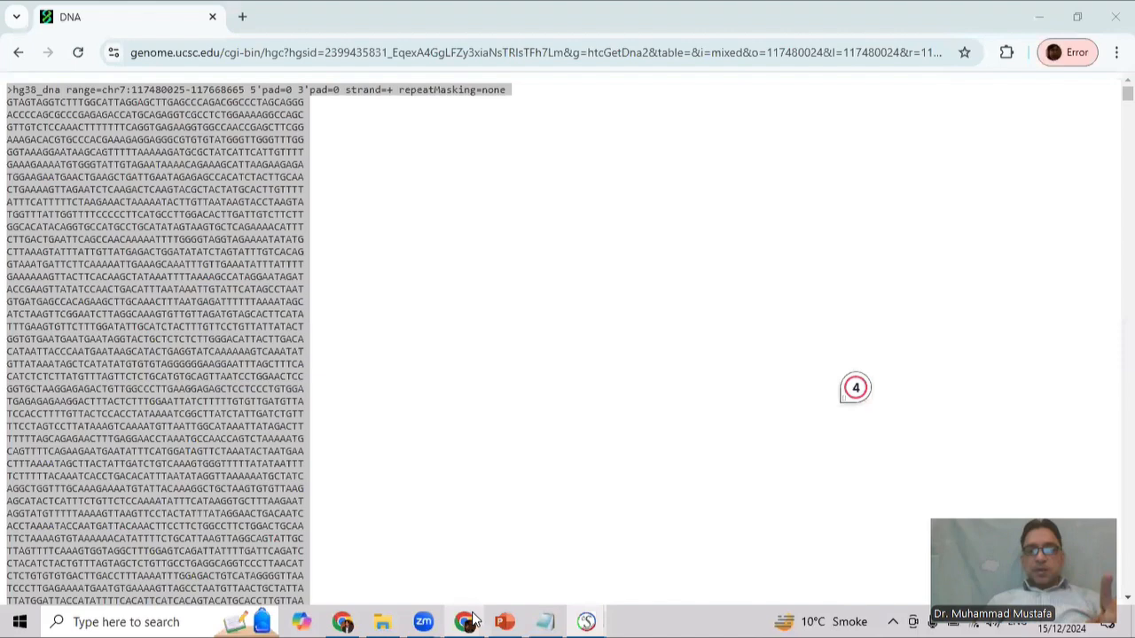
pyautogui.hotkey('ctrl', 'a')
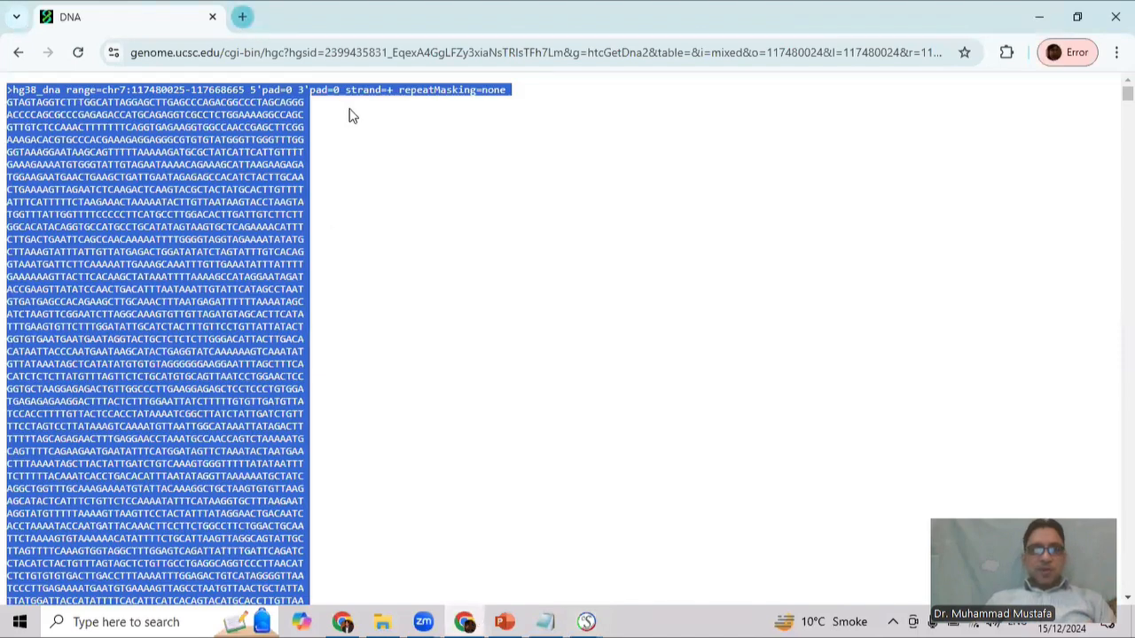
pyautogui.hotkey('ctrl', 't')
pyautogui.write('serial')
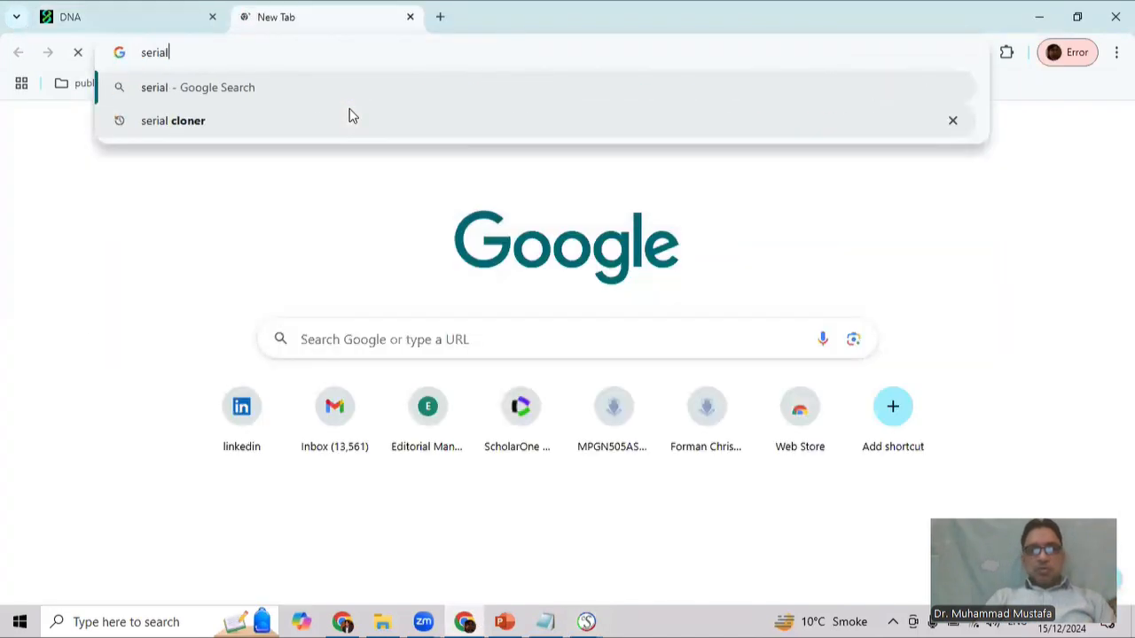
pyautogui.write(' cloner')
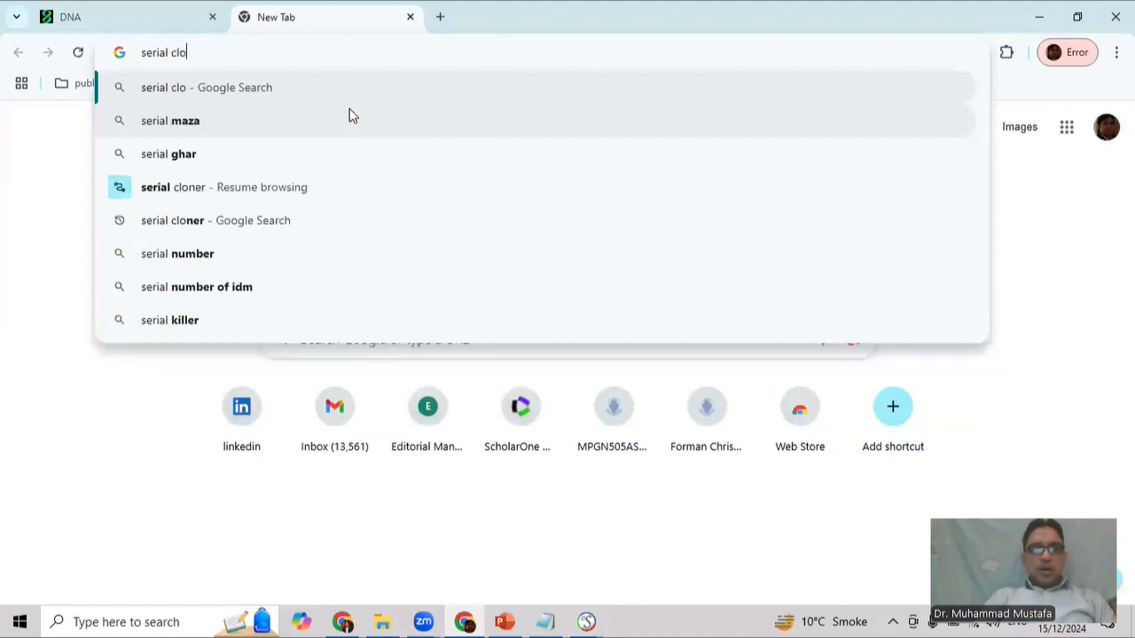
pyautogui.press('Return')
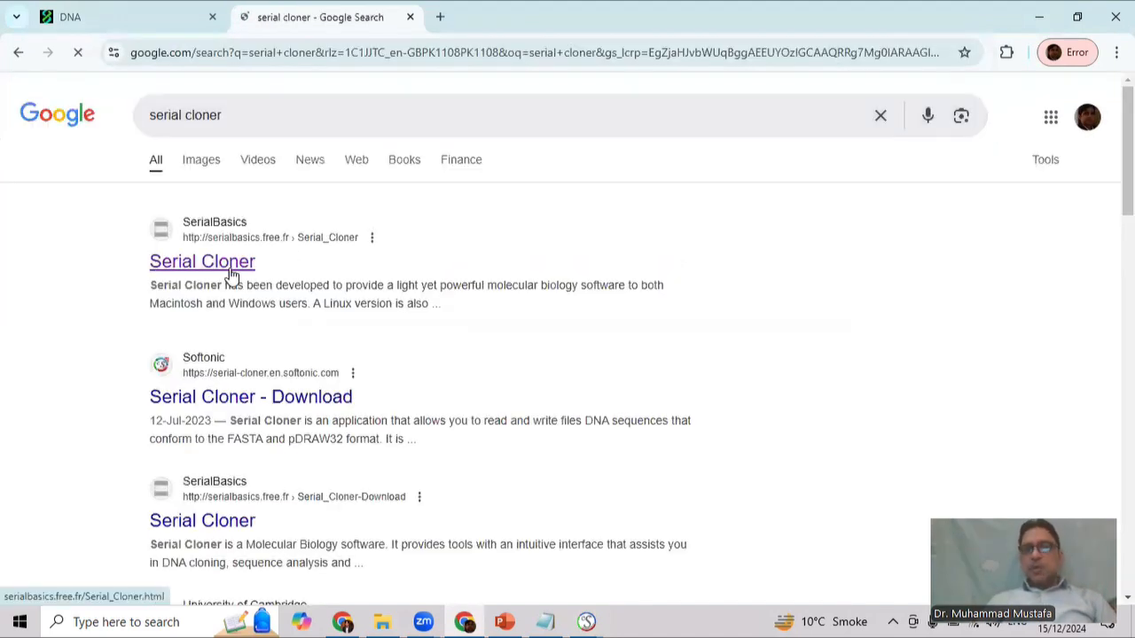
# - Examine the available installers on the SerialBasics Serial Cloner download page and return to the DNA sequence tab
pyautogui.click(233, 262)
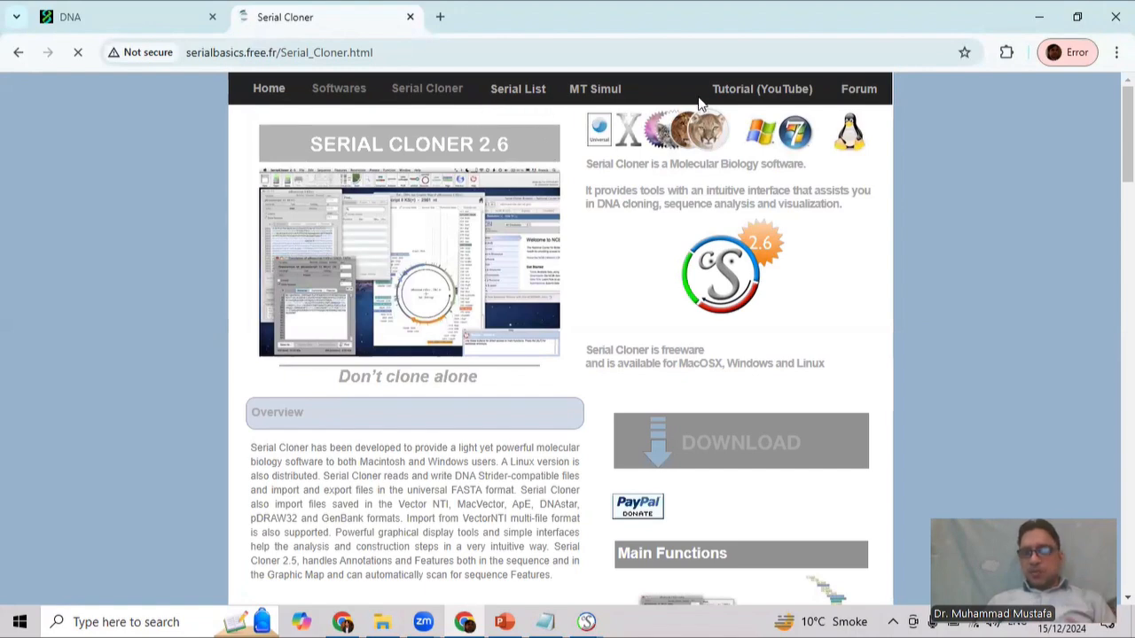
pyautogui.scroll(-2, 742, 301)
pyautogui.click(742, 302)
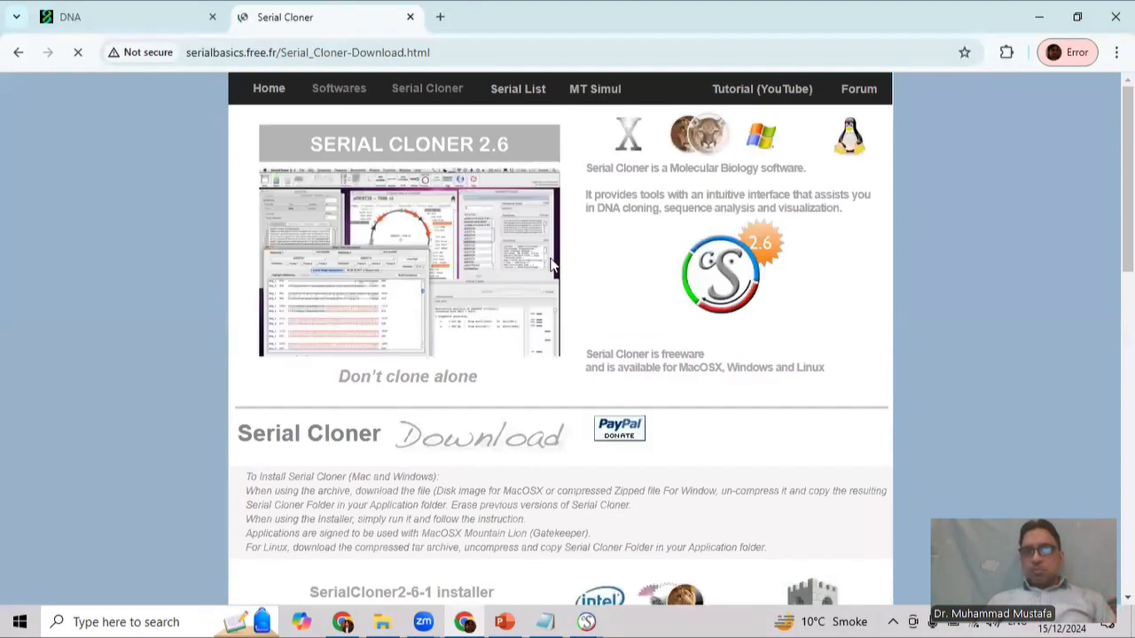
pyautogui.scroll(-3, 547, 253)
pyautogui.scroll(-1, 491, 237)
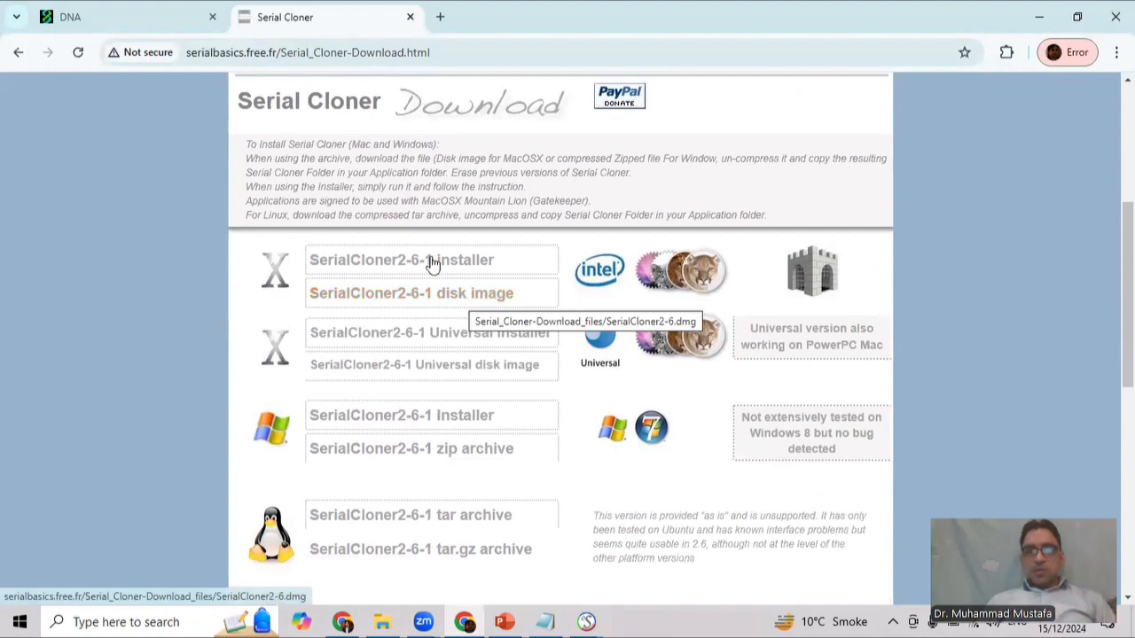
pyautogui.click(133, 17)
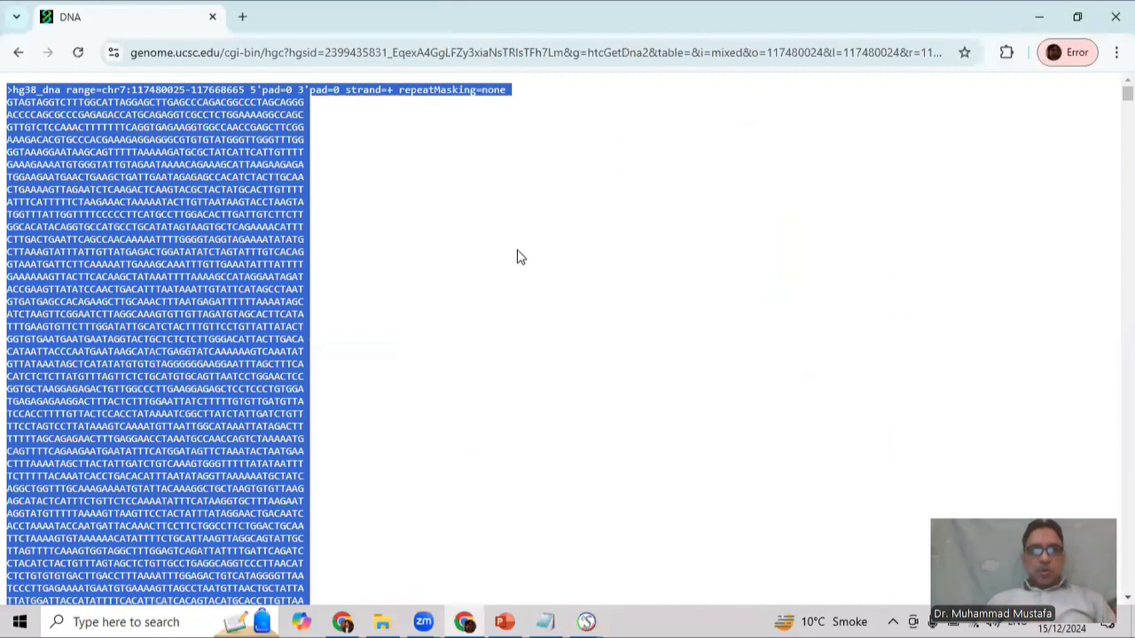
# - Switch to Serial Cloner and start saving the sequence into the Episode 1 folder inside Project video Primer design on the Desktop
pyautogui.moveTo(592, 621)
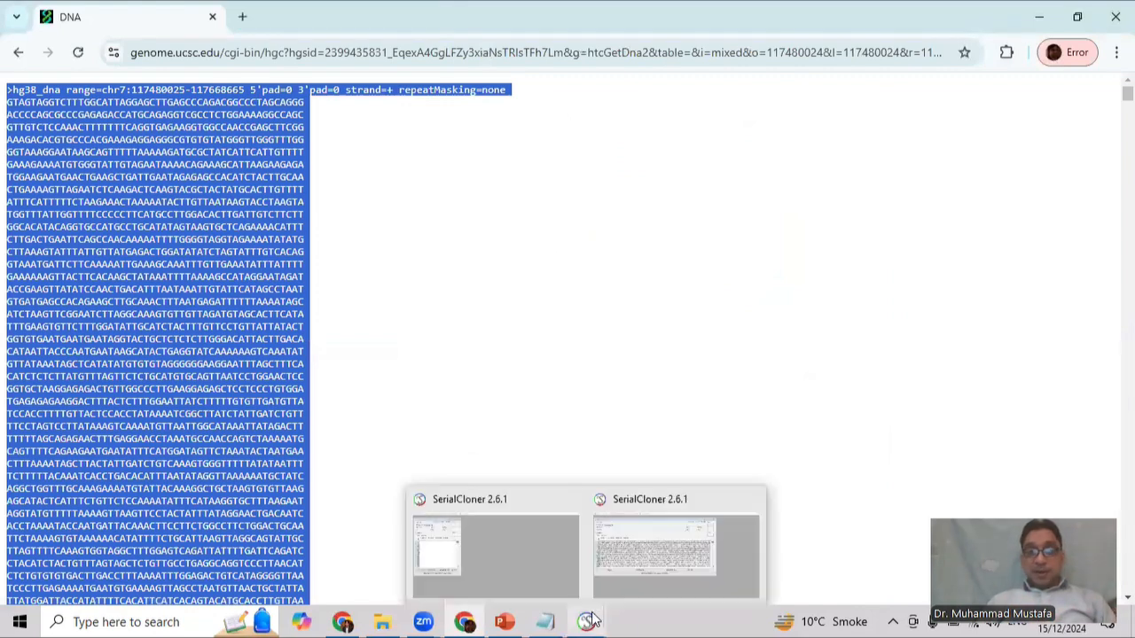
pyautogui.click(640, 541)
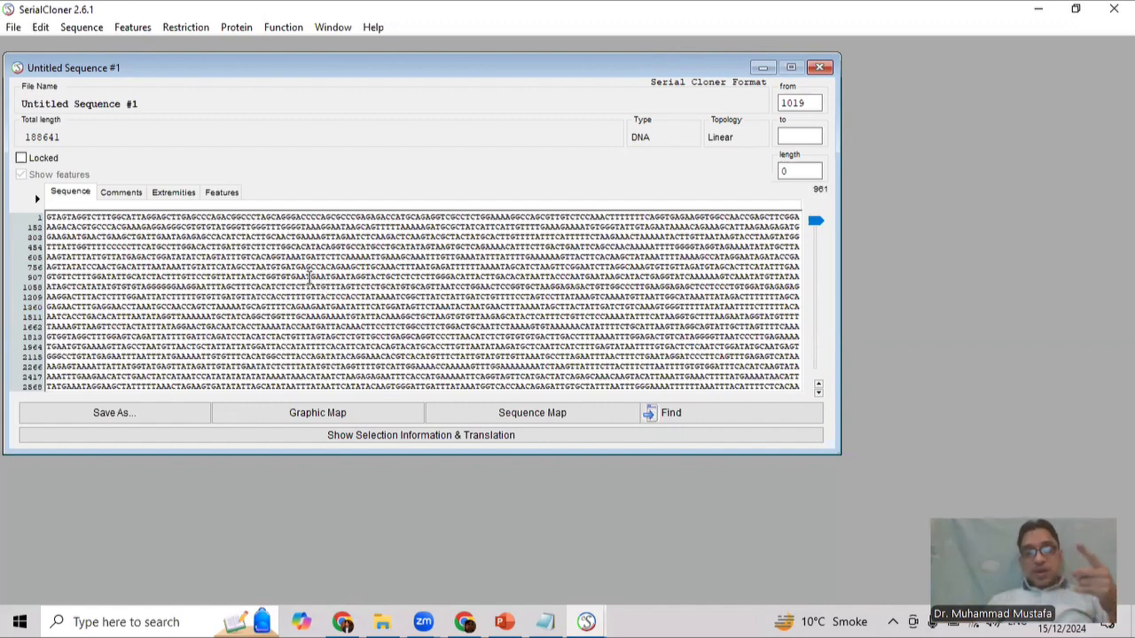
pyautogui.click(13, 28)
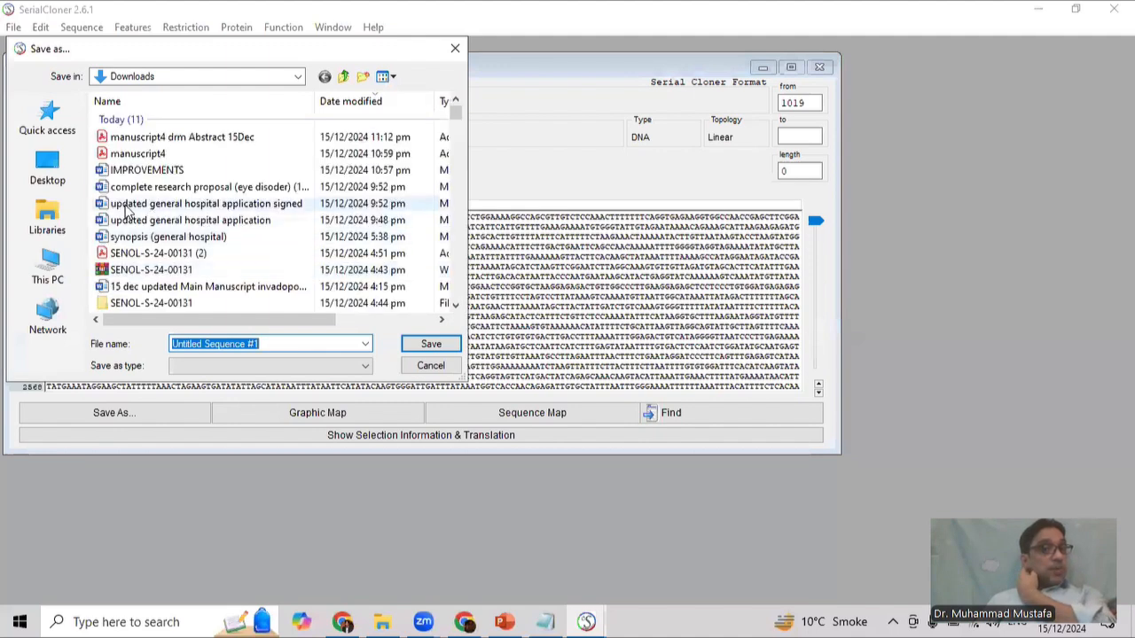
pyautogui.click(48, 170)
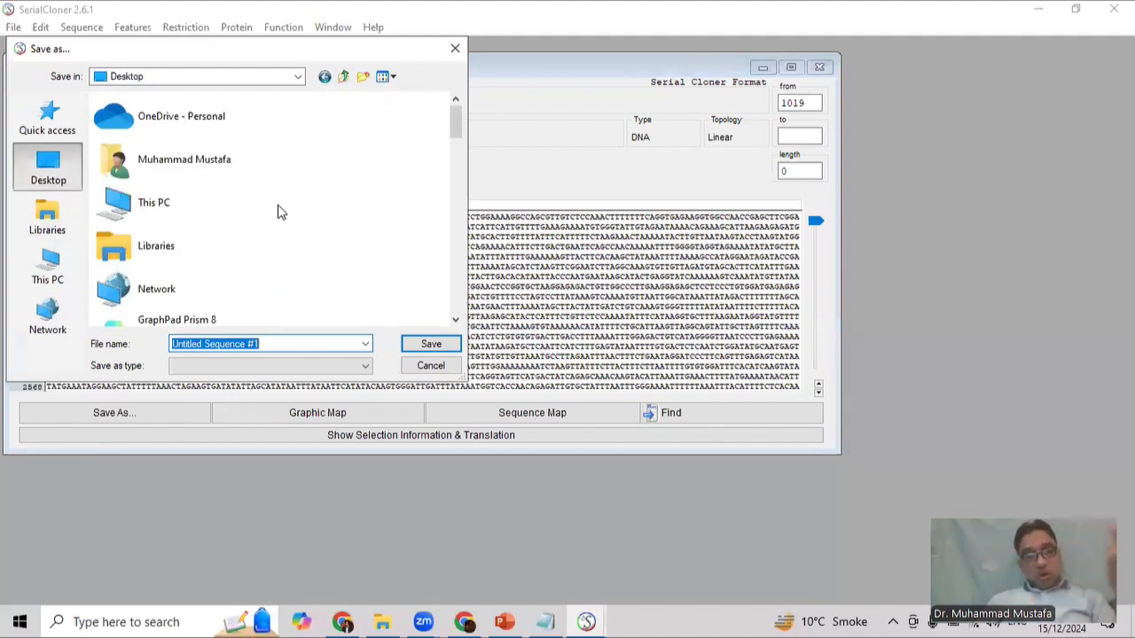
pyautogui.moveTo(458, 122); pyautogui.dragTo(423, 211)
pyautogui.doubleClick(247, 257)
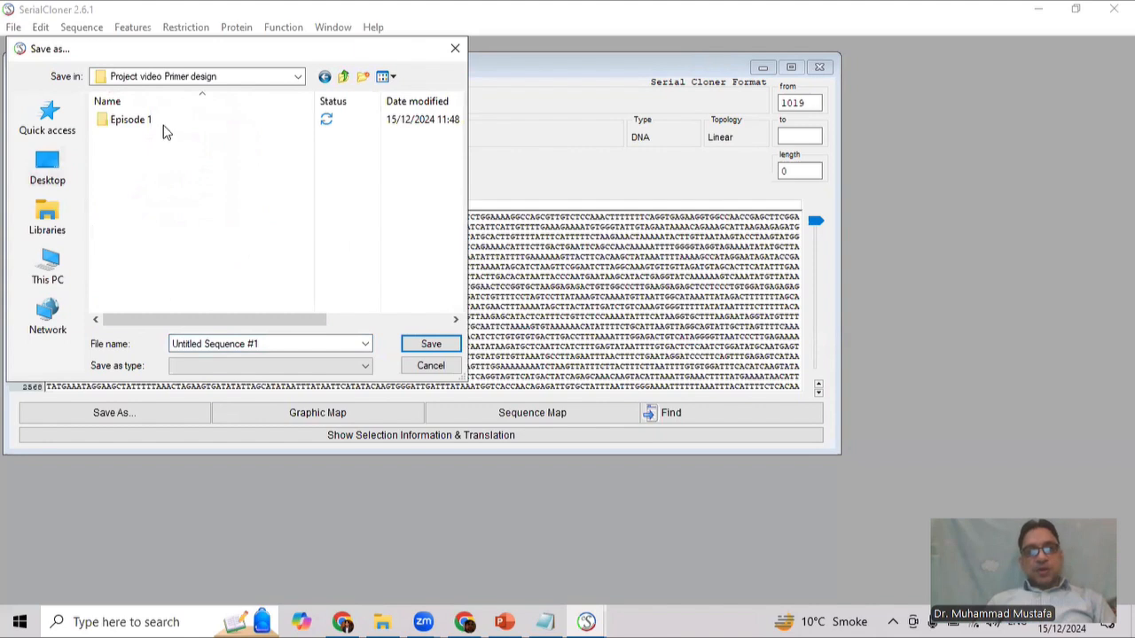
pyautogui.doubleClick(123, 125)
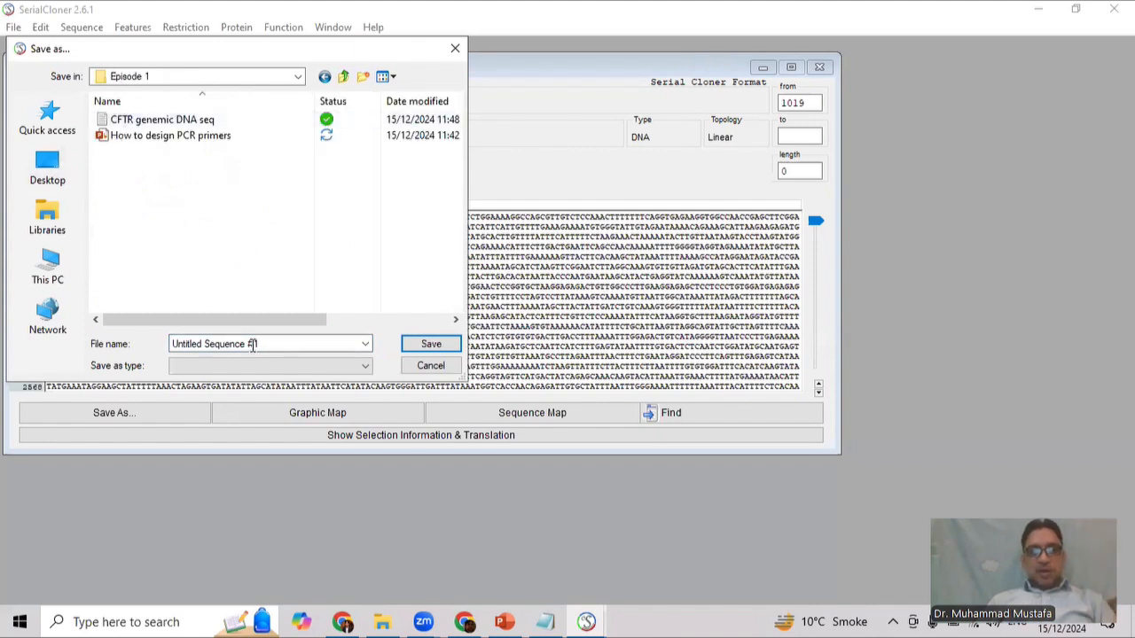
# - Name the sequence file "CFTR genomic dna sequence" and save it
pyautogui.click(281, 346)
pyautogui.write('C')
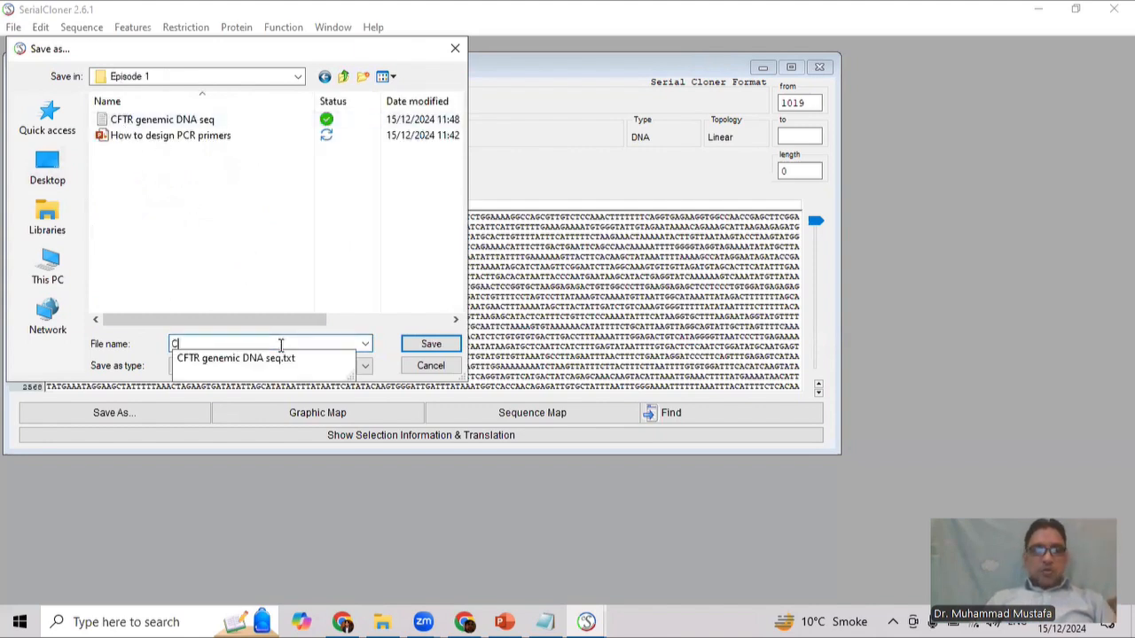
pyautogui.write('FTR genomic dna sequence')
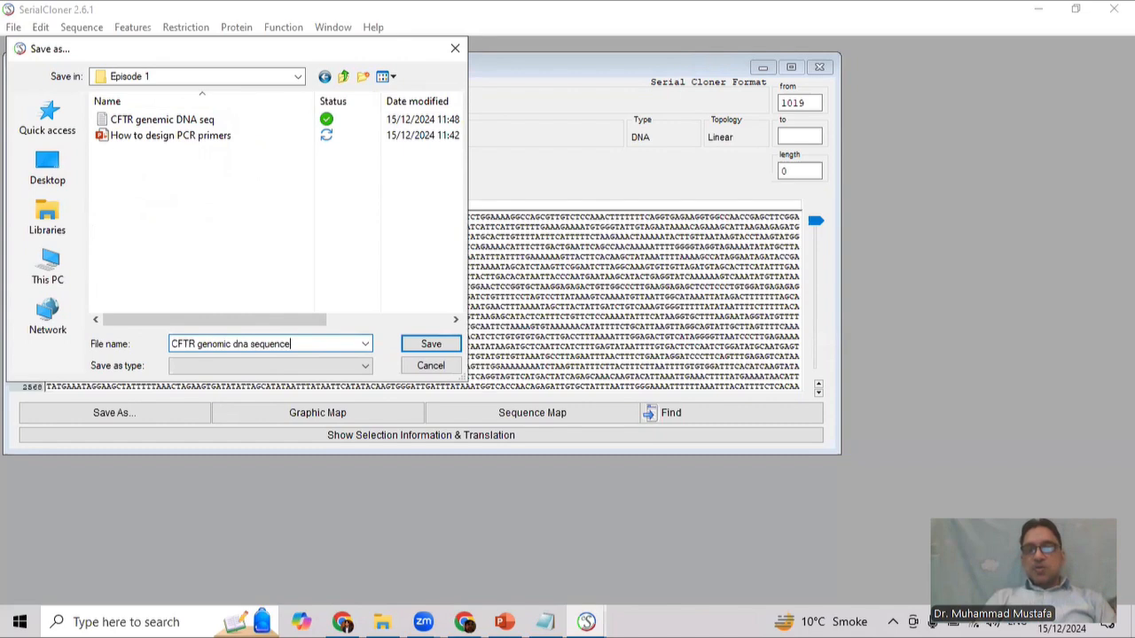
pyautogui.press('Return')
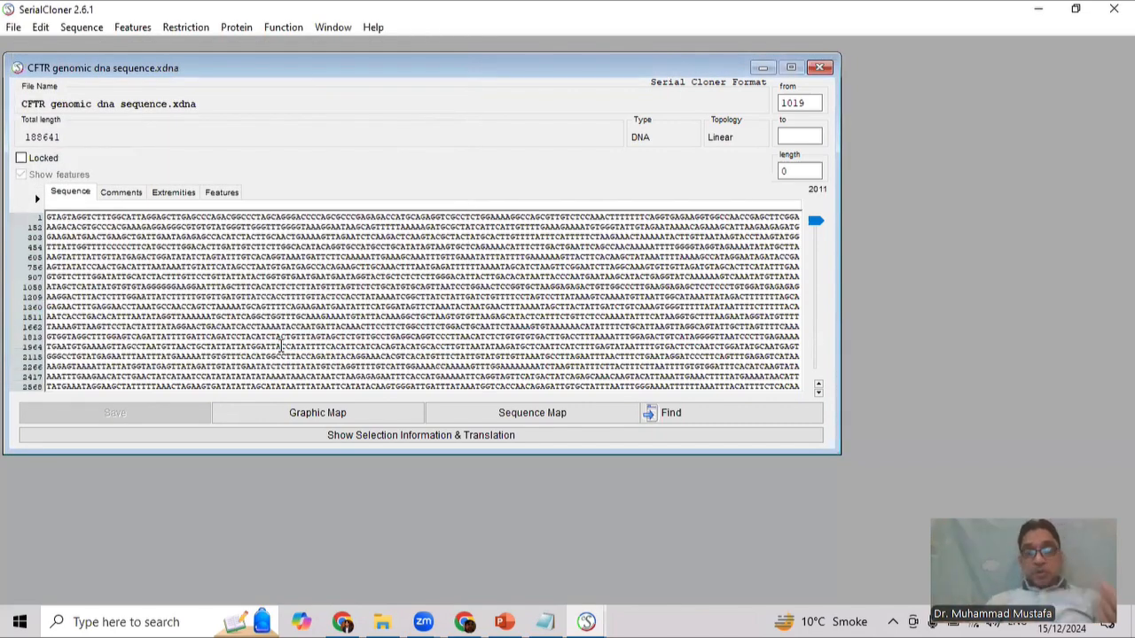
# - Switch to Chrome and search Google for "ncbi gene" in a new tab
pyautogui.click(346, 317)
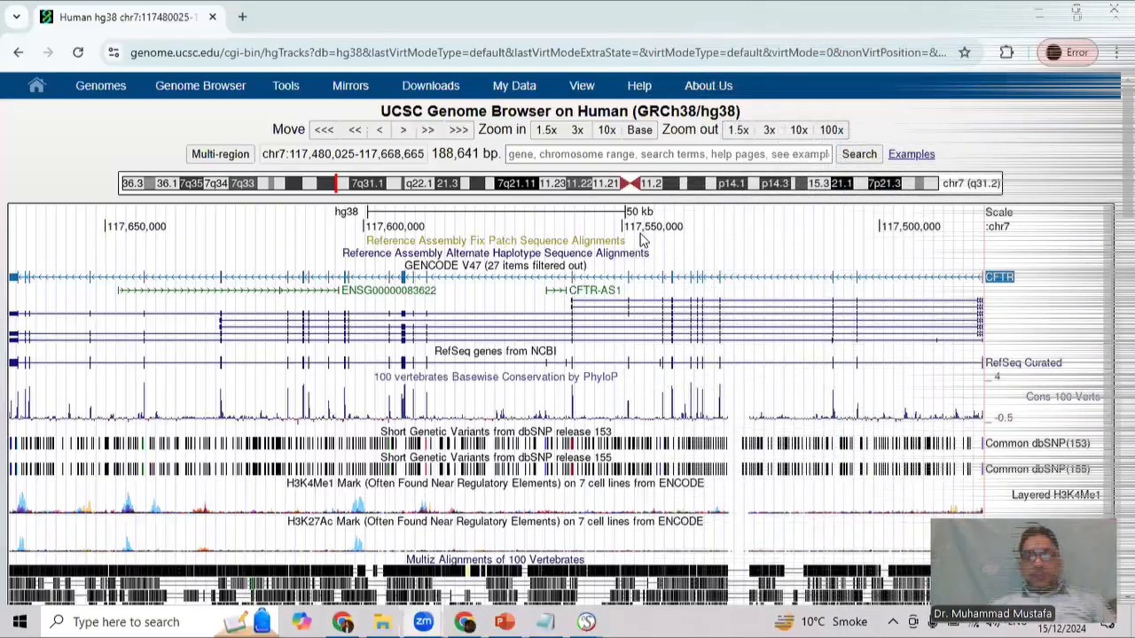
pyautogui.click(242, 17)
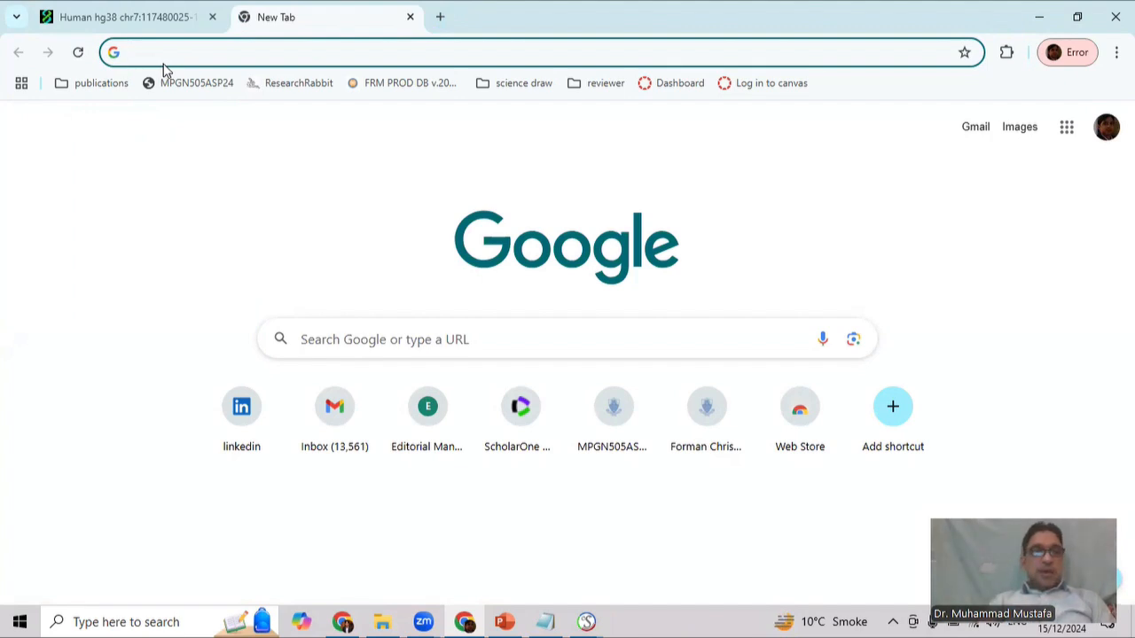
pyautogui.write('c')
pyautogui.press('BackSpace')
pyautogui.press('BackSpace')
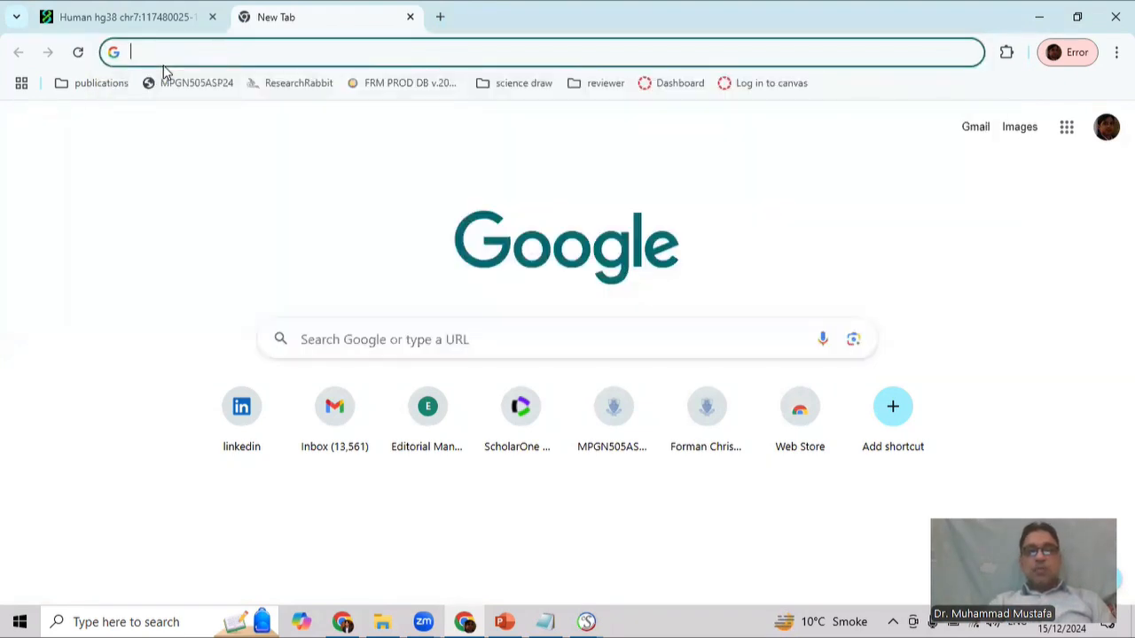
pyautogui.write('ncbi')
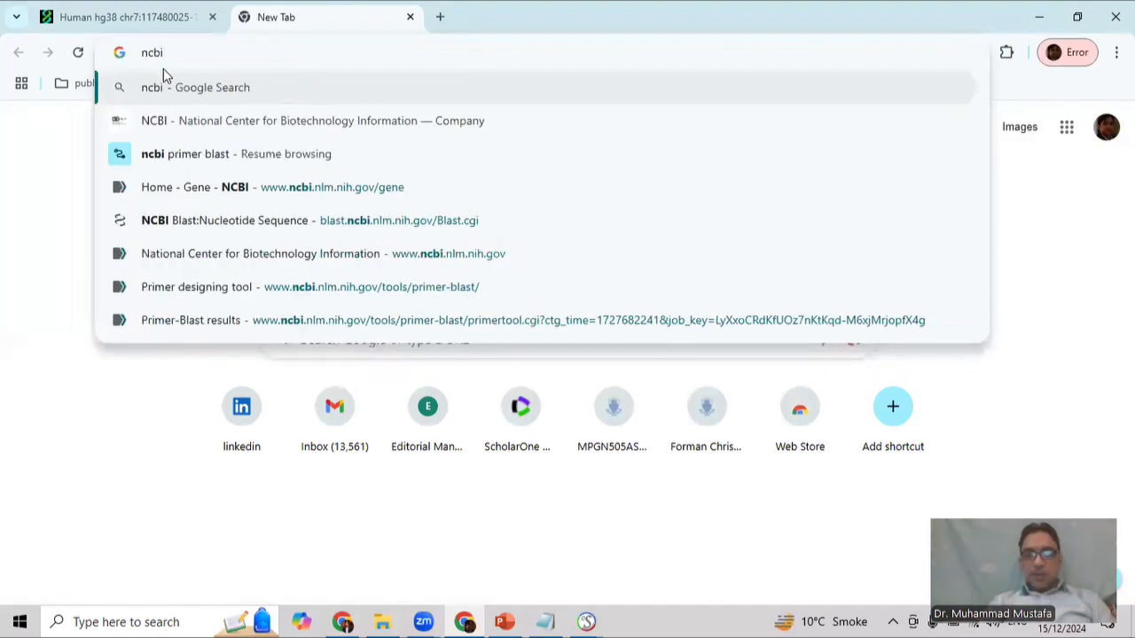
pyautogui.write(' gene')
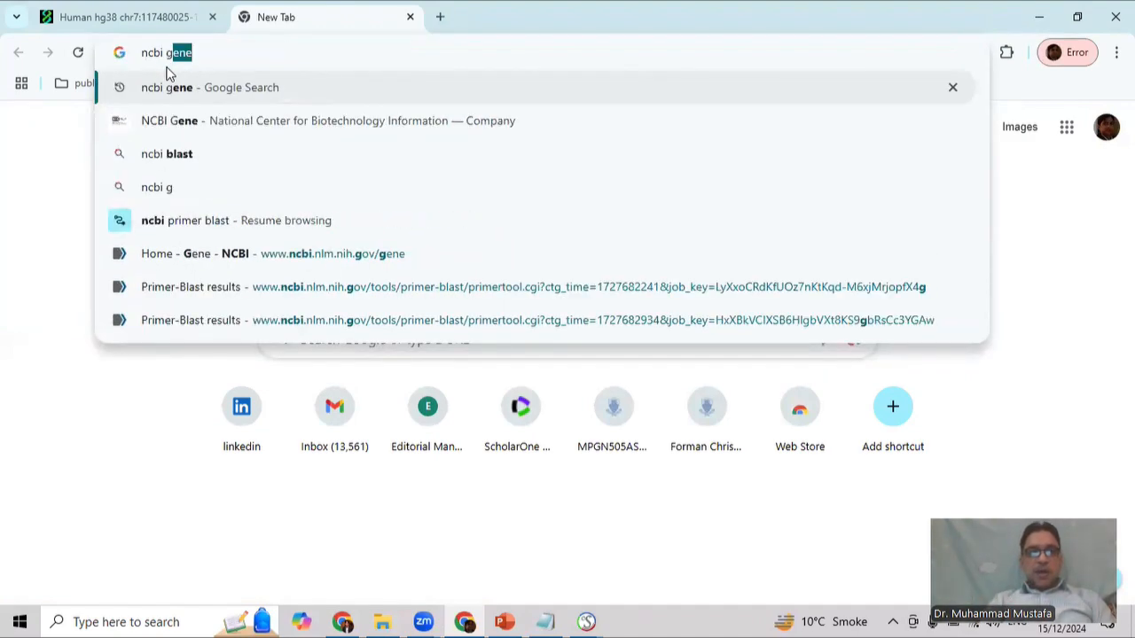
pyautogui.press('Return')
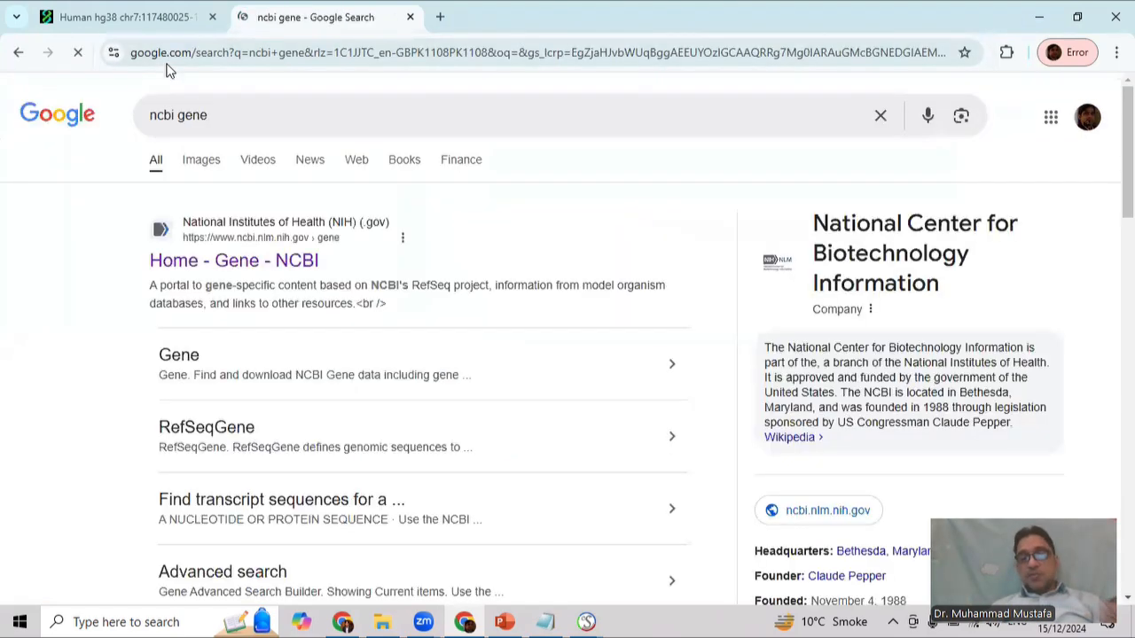
# - Open the NCBI Gene home page and search the Gene database for Homo sapiens CFTR
pyautogui.click(280, 266)
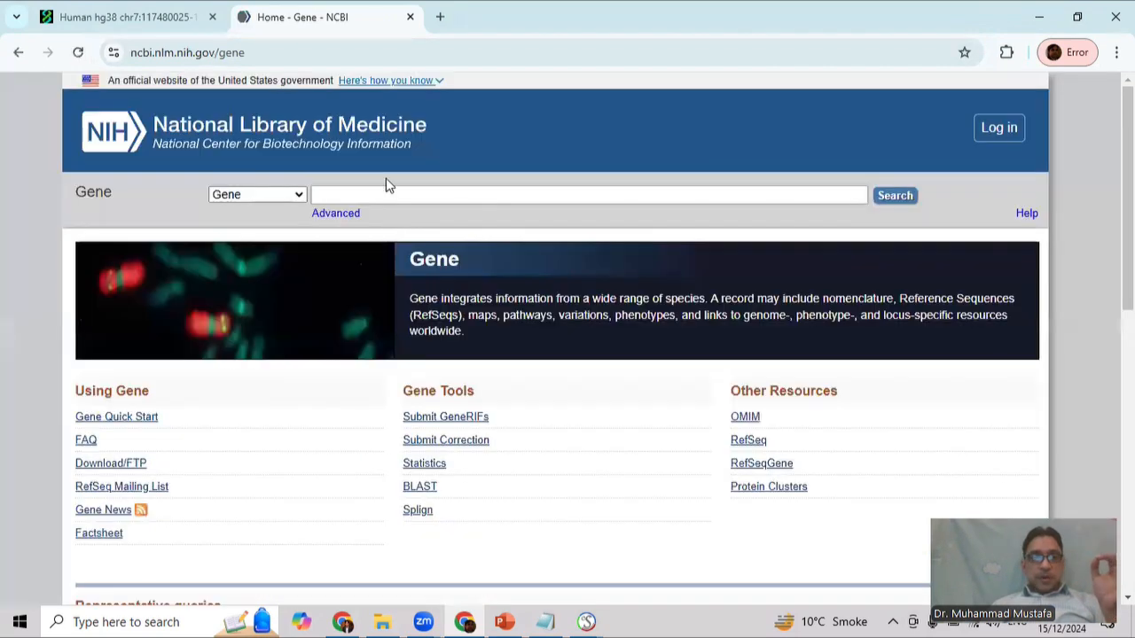
pyautogui.click(269, 196)
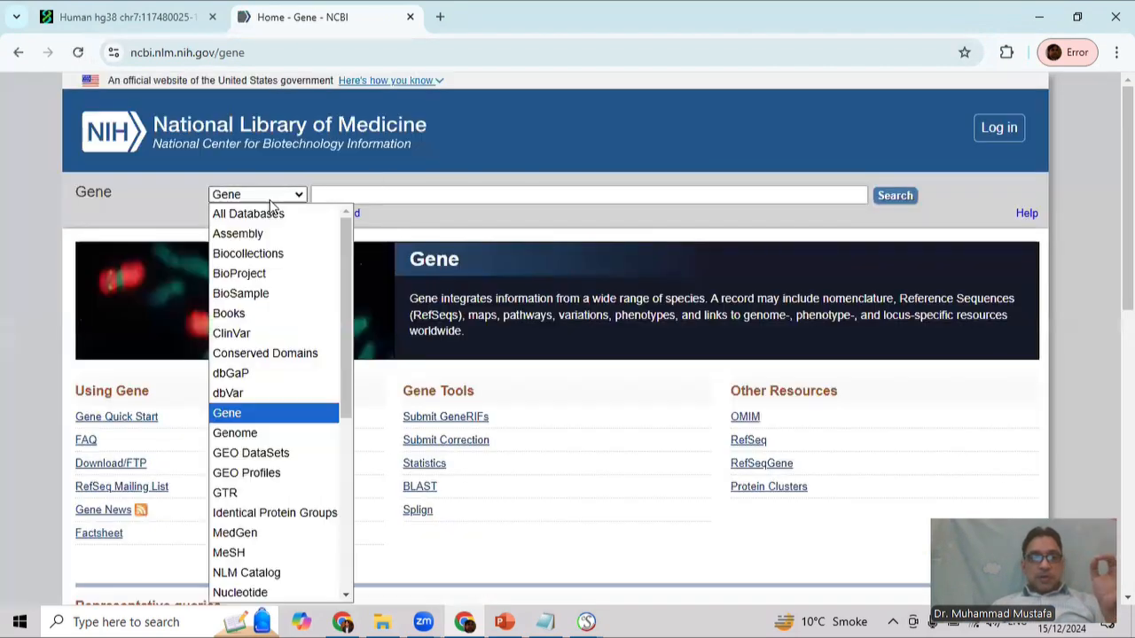
pyautogui.click(266, 412)
pyautogui.click(360, 194)
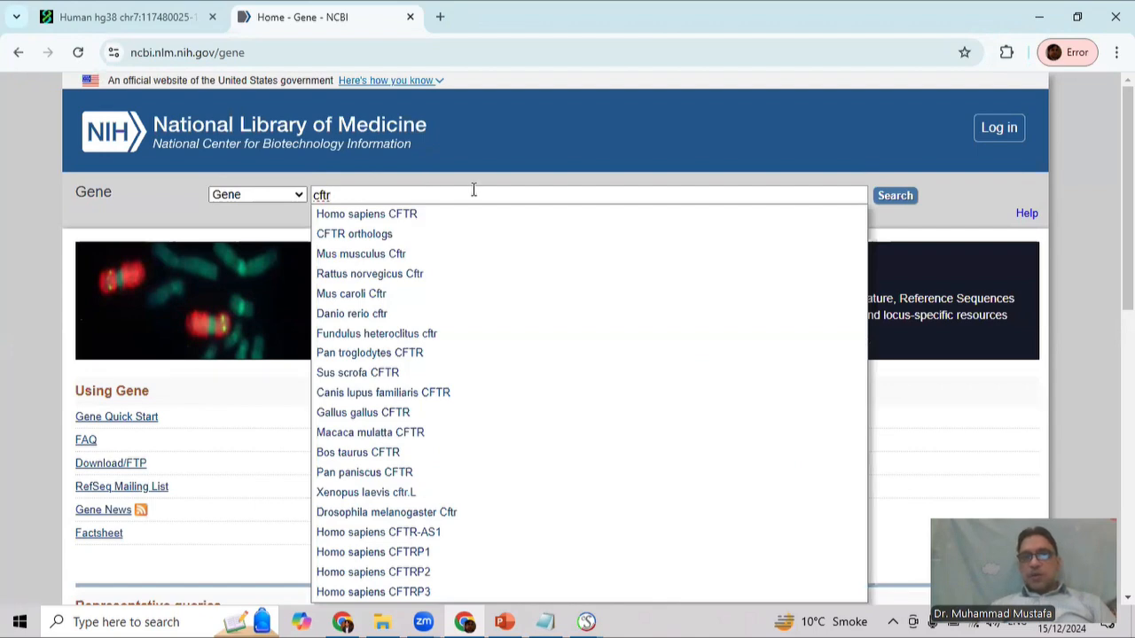
pyautogui.click(372, 216)
pyautogui.click(894, 196)
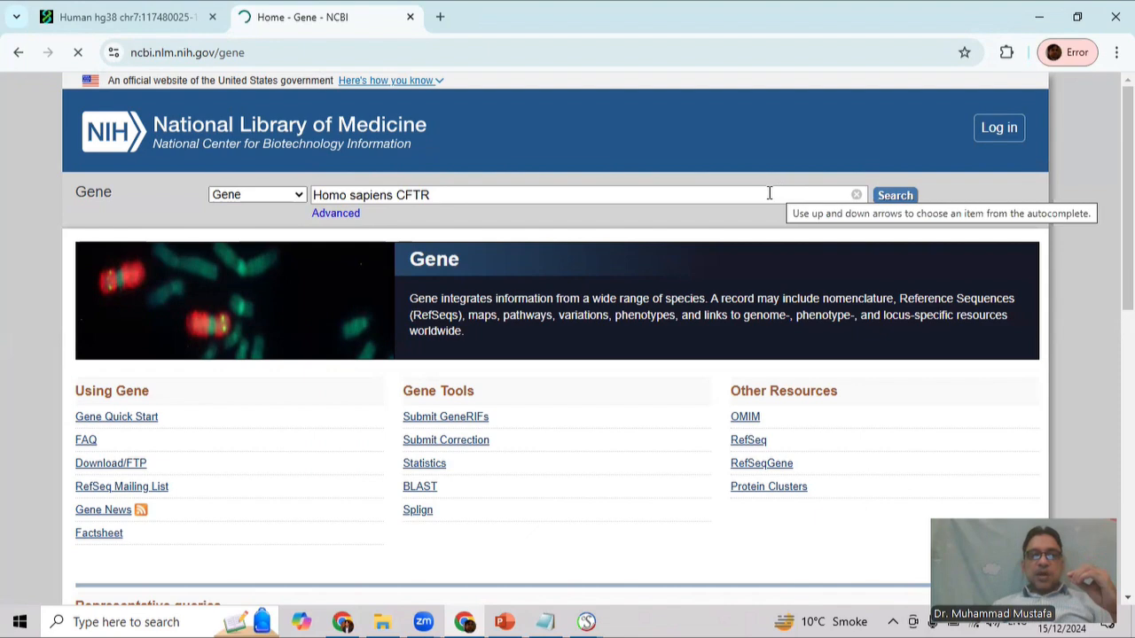
pyautogui.click(896, 197)
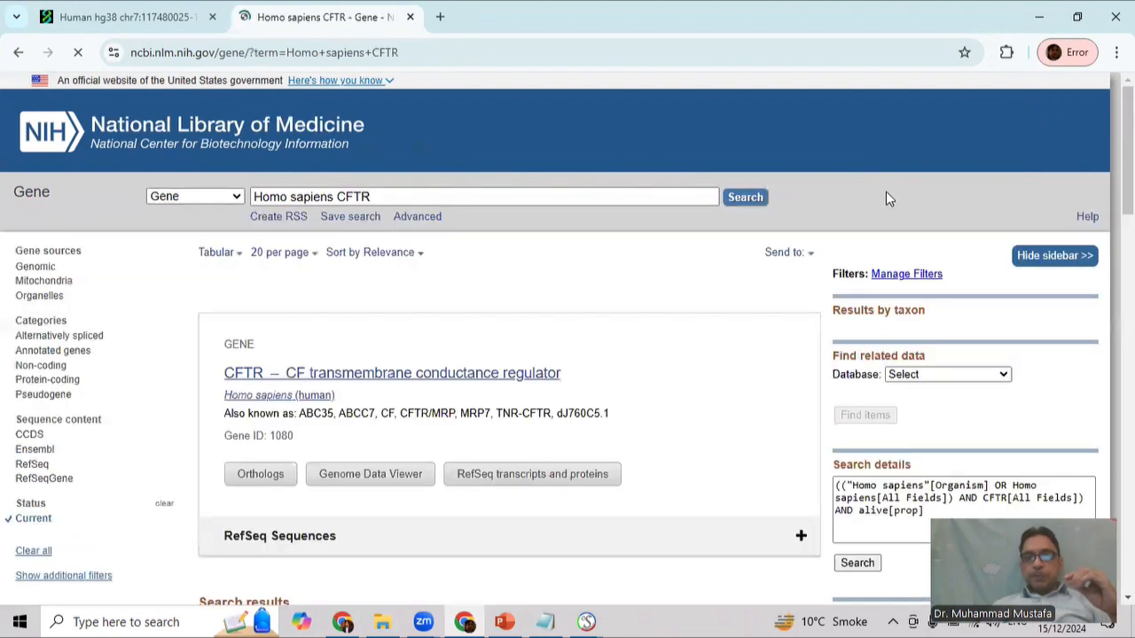
# - Open the human CFTR gene record and follow the Consensus CDS link CCDS5773.1 in its reference sequences section
pyautogui.click(382, 370)
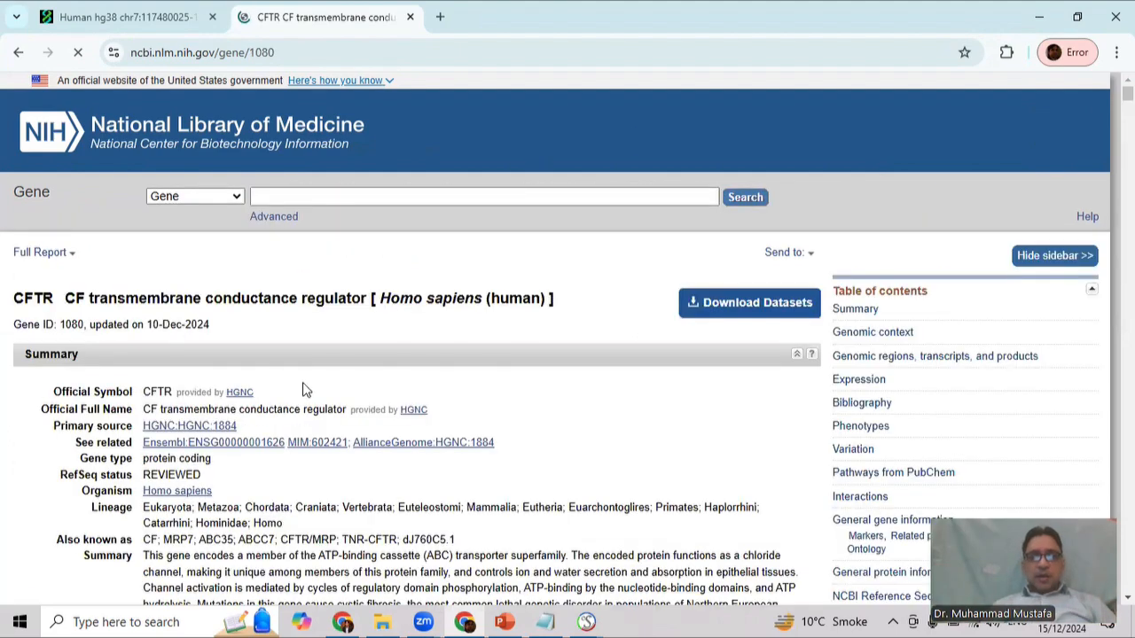
pyautogui.scroll(-2, 306, 386)
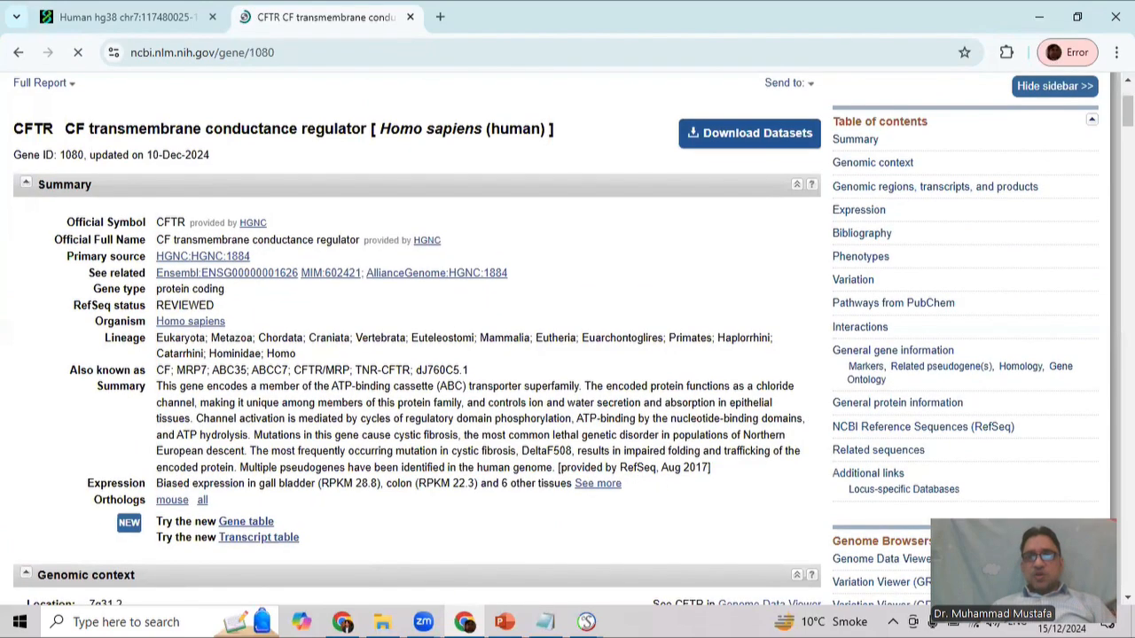
pyautogui.scroll(-4, 836, 189)
pyautogui.scroll(-20, 1105, 418)
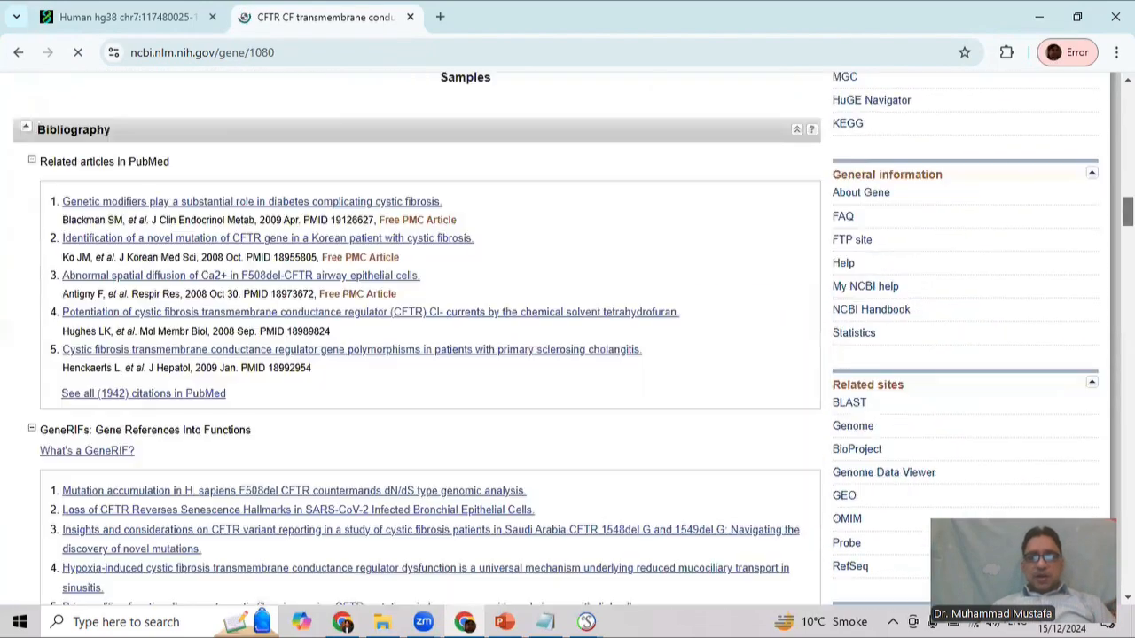
pyautogui.scroll(-15, 1105, 418)
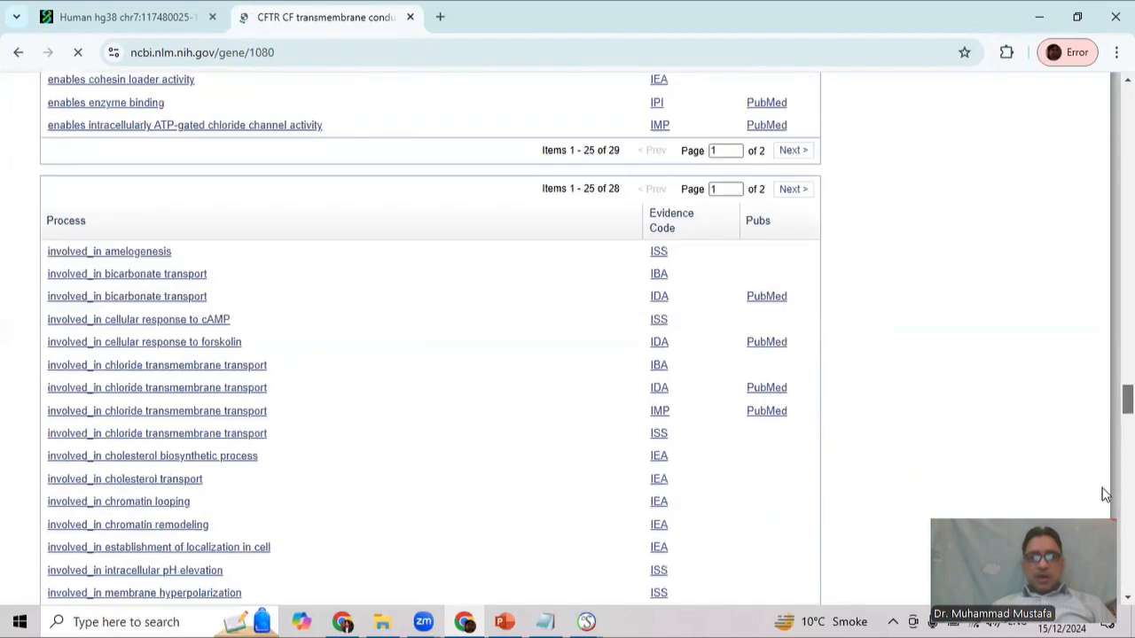
pyautogui.scroll(-5, 1106, 520)
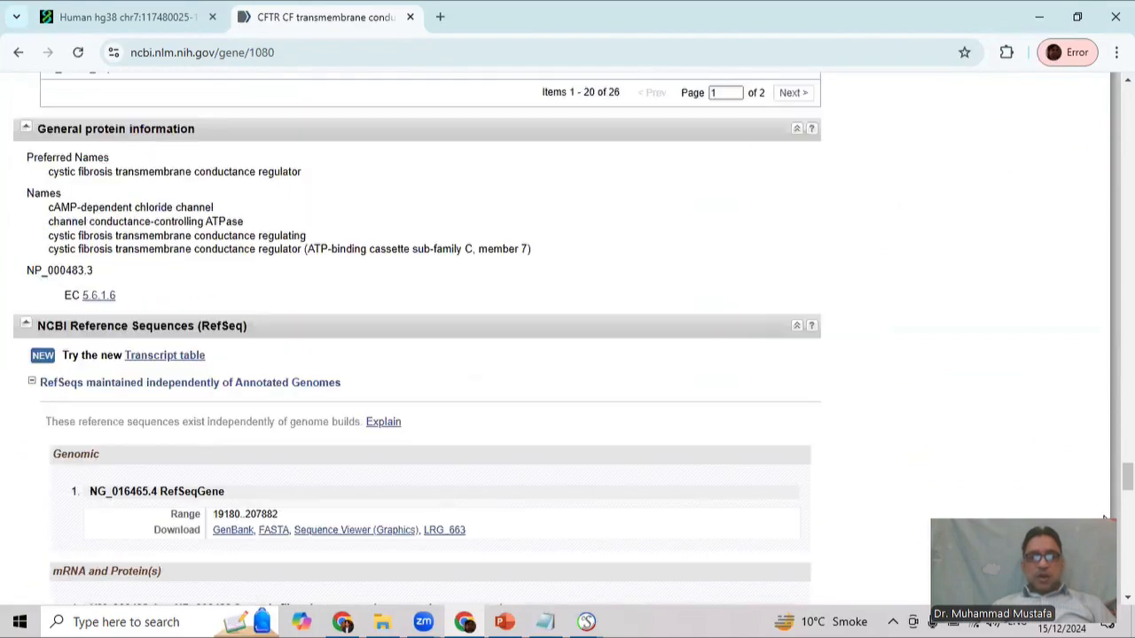
pyautogui.scroll(-2, 1104, 519)
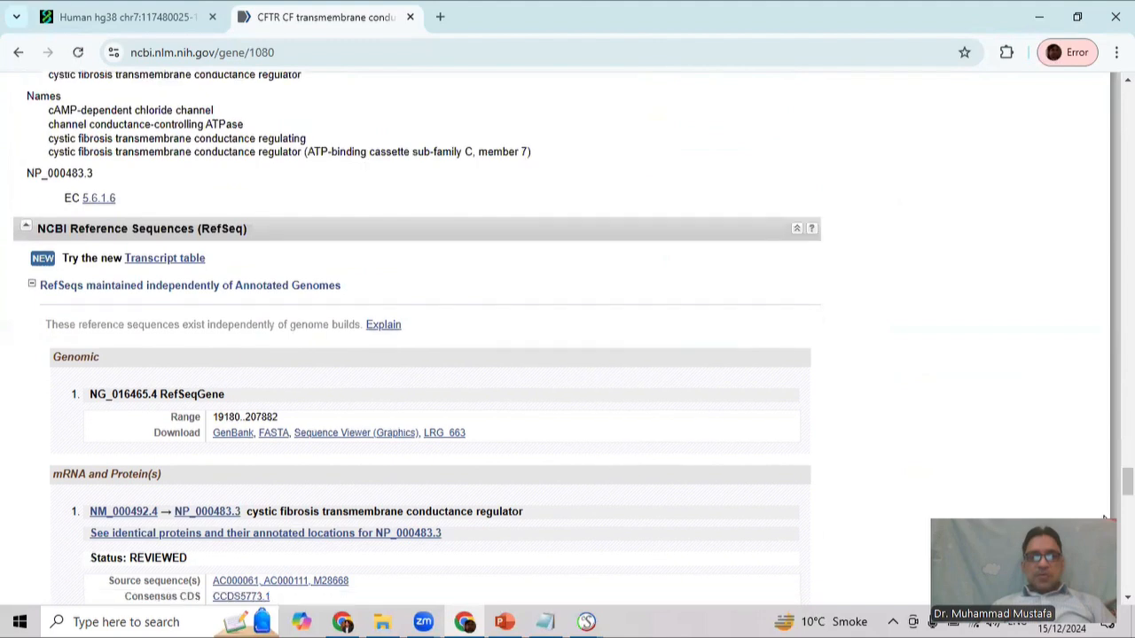
pyautogui.scroll(-2, 1106, 520)
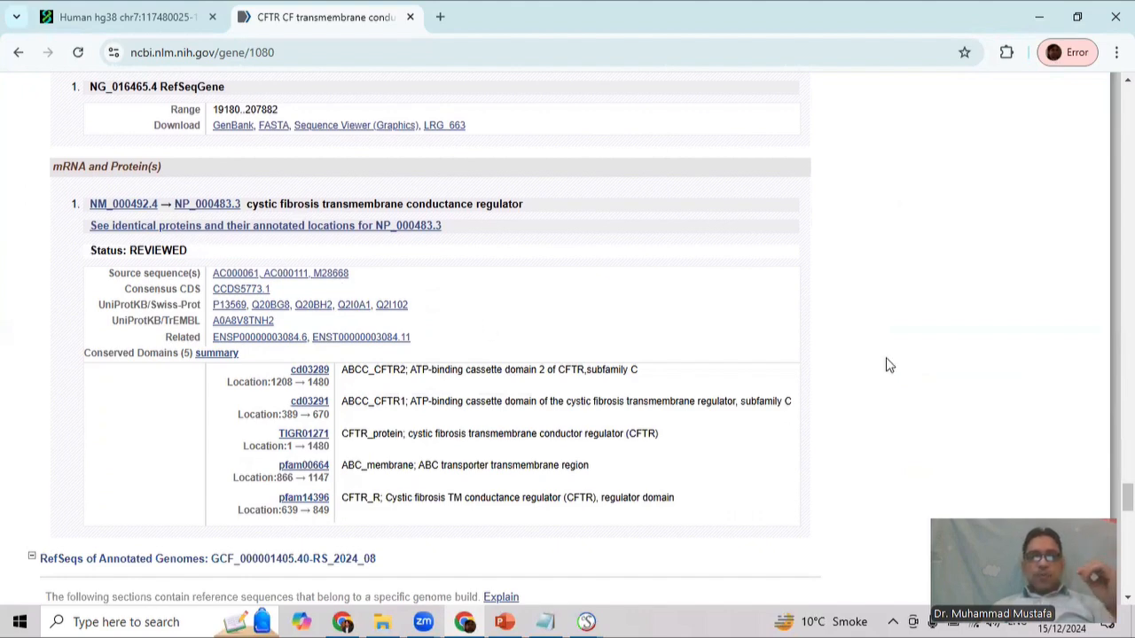
pyautogui.scroll(-2, 567, 337)
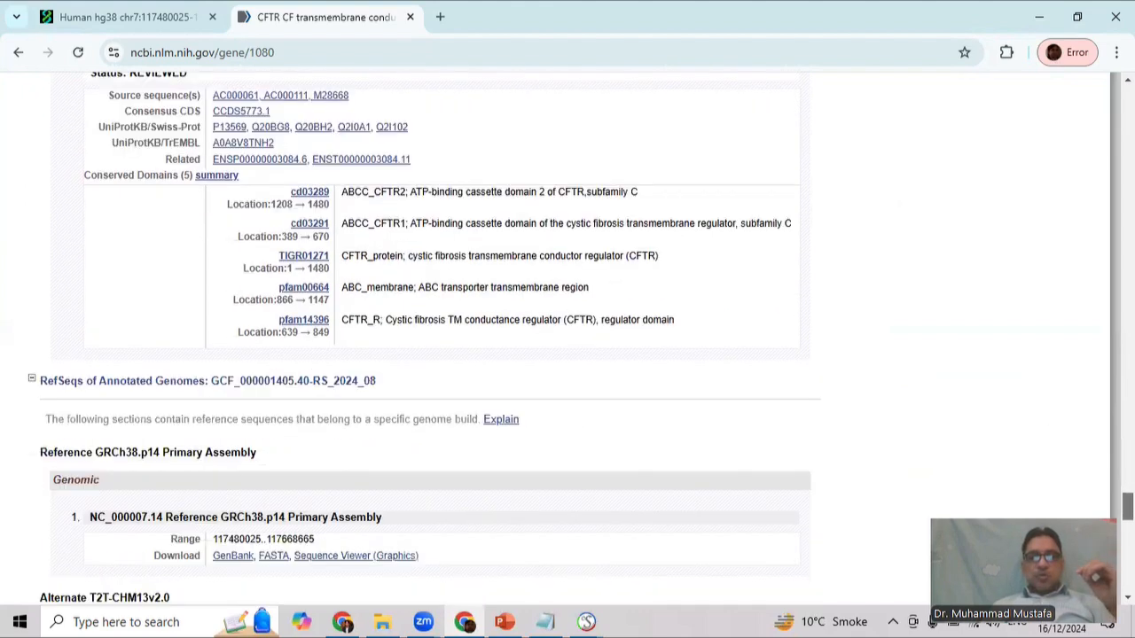
pyautogui.scroll(-1, 466, 319)
pyautogui.scroll(3, 465, 319)
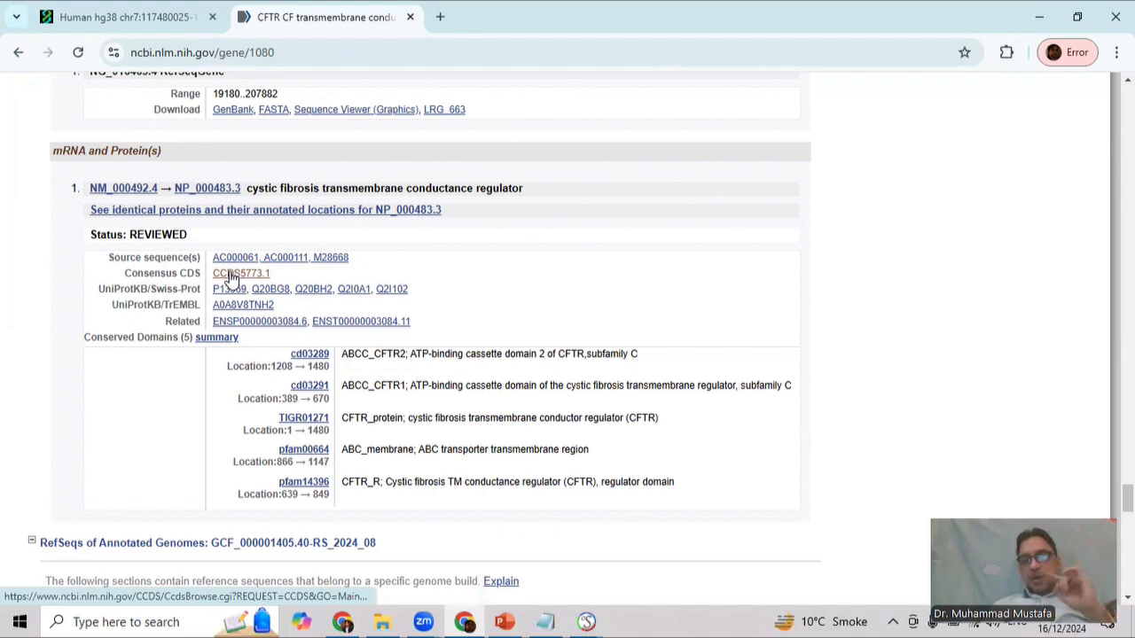
pyautogui.click(231, 277)
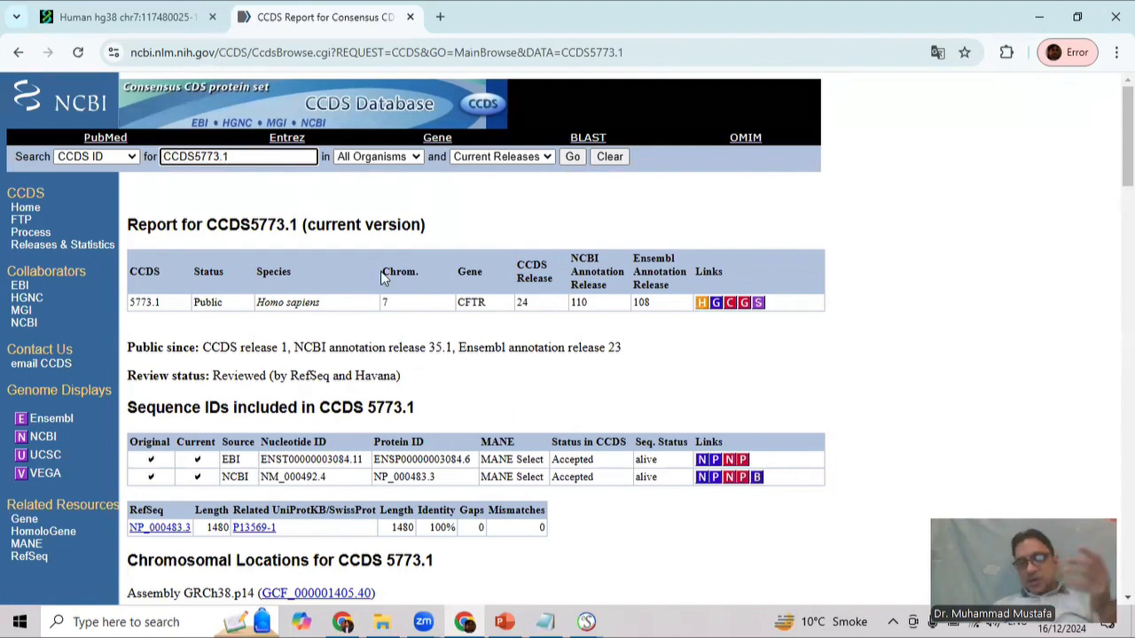
# - Find the nucleotide sequence in the CCDS report and highlight its ATG start codon
pyautogui.scroll(-15, 375, 308)
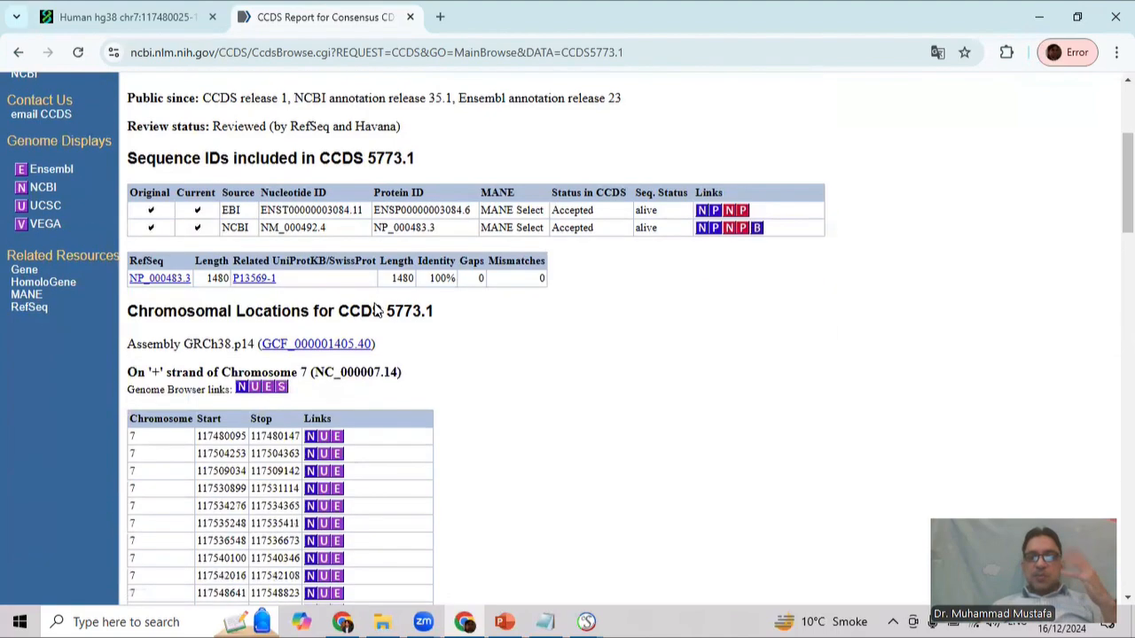
pyautogui.scroll(-1, 376, 308)
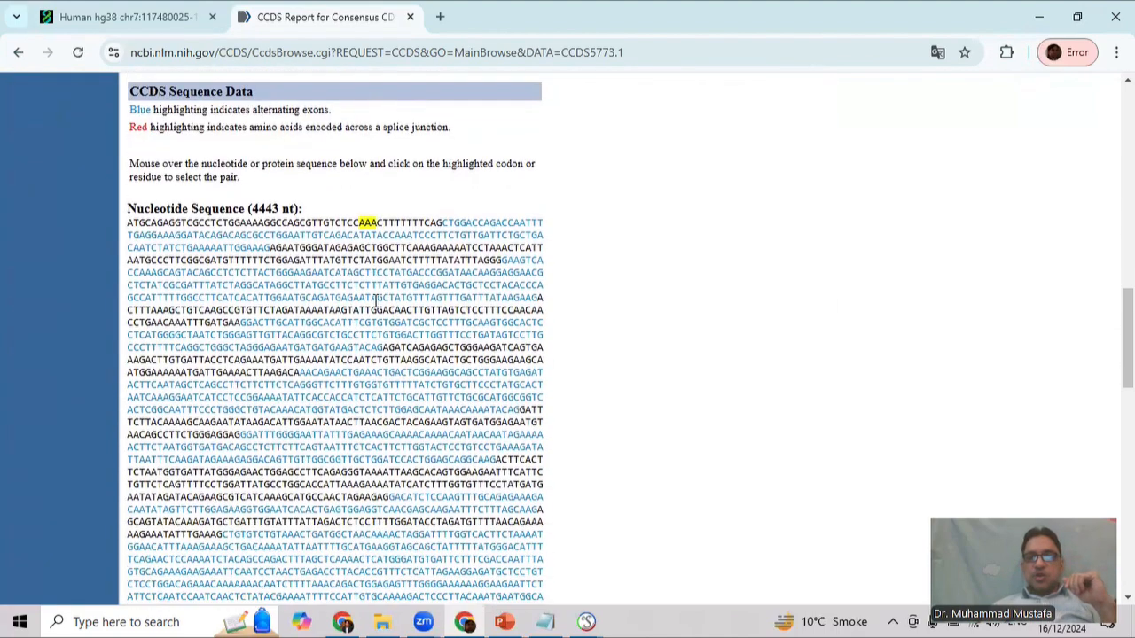
pyautogui.scroll(-1, 378, 302)
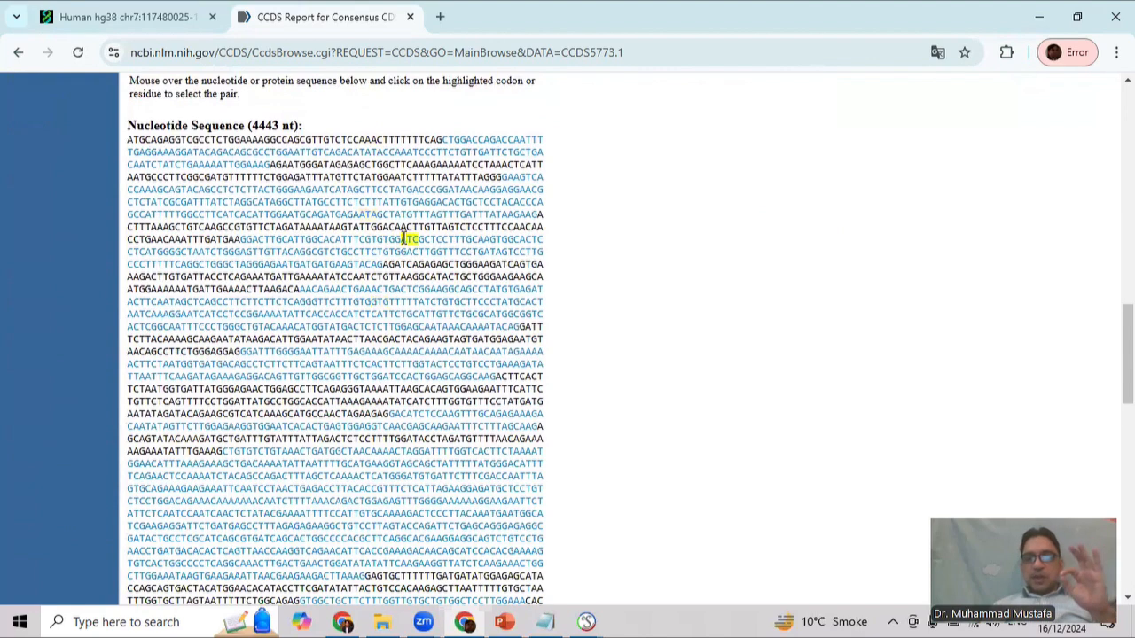
pyautogui.moveTo(406, 236)
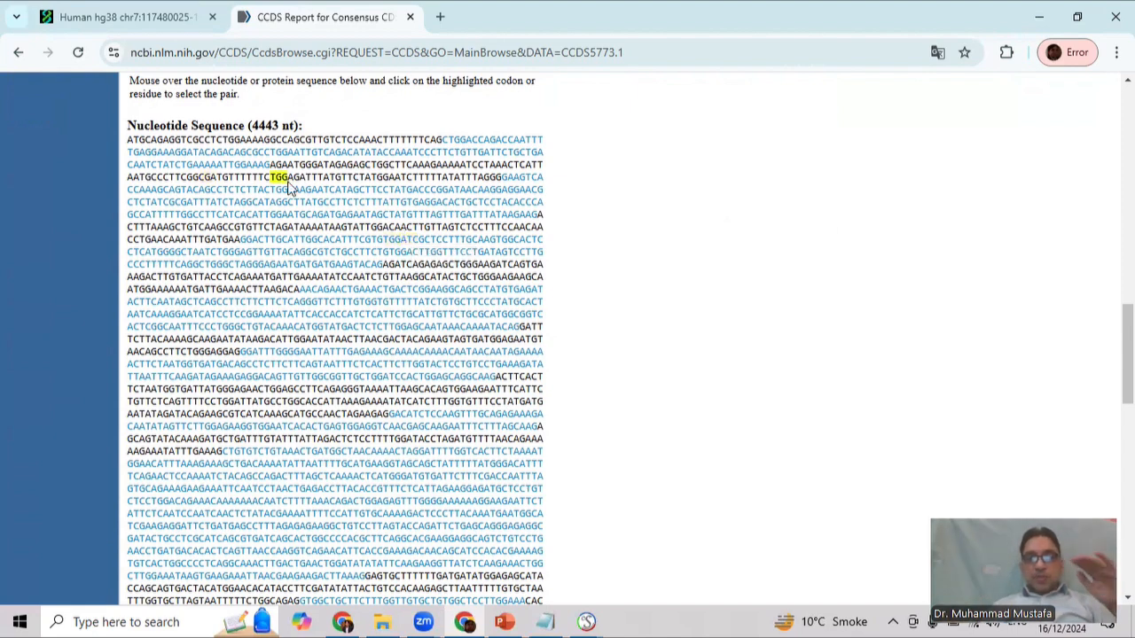
pyautogui.moveTo(292, 189)
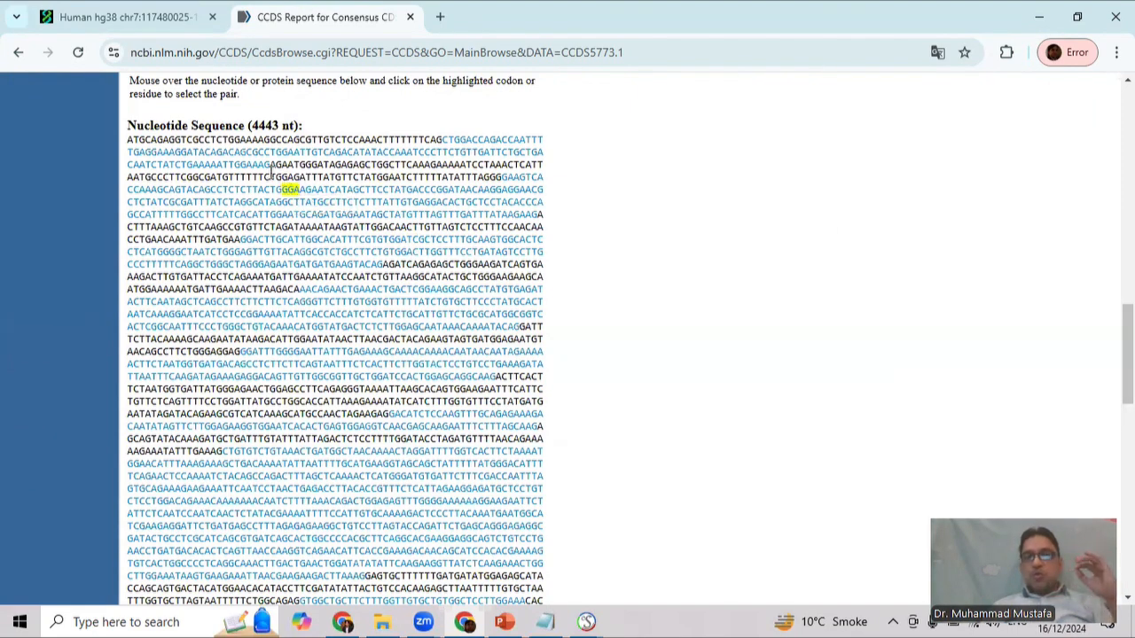
pyautogui.moveTo(127, 146); pyautogui.dragTo(137, 141)
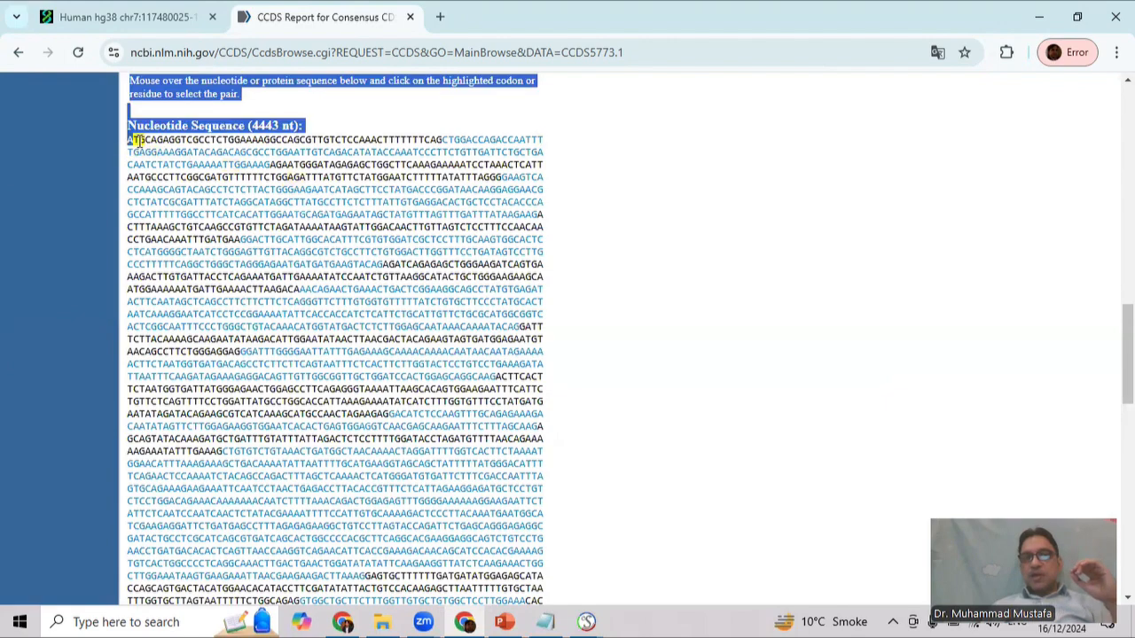
pyautogui.click(140, 140)
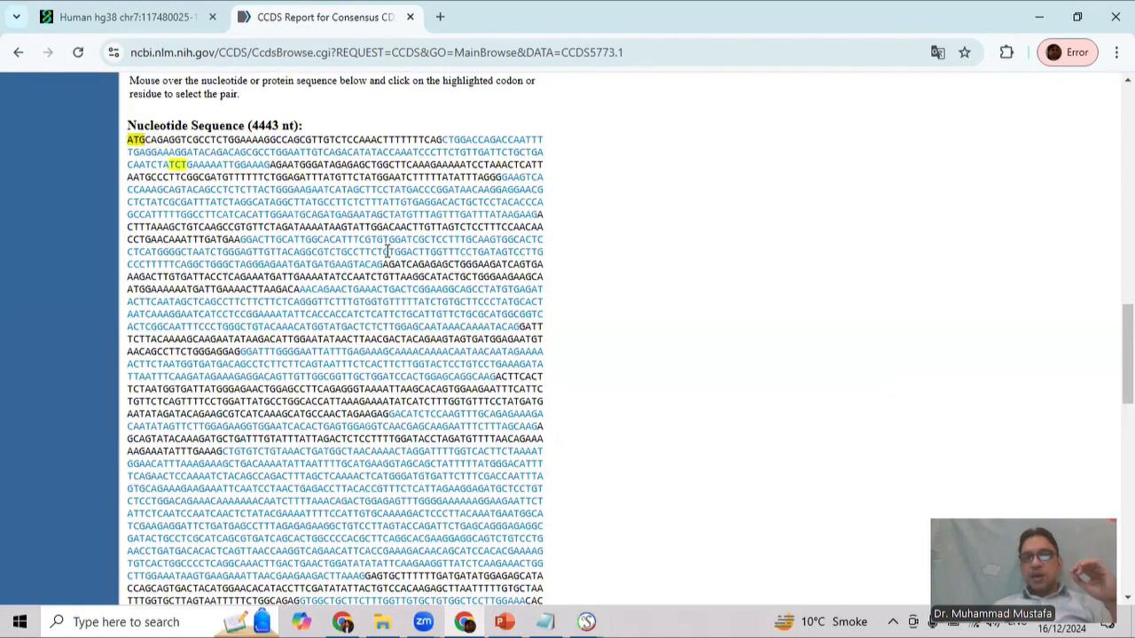
# - Copy the complete blue exon 10 from the nucleotide sequence, starting at GGATTTGGGG and ending at GAGCAGGCAAG
pyautogui.scroll(-5, 397, 261)
pyautogui.scroll(-4, 396, 260)
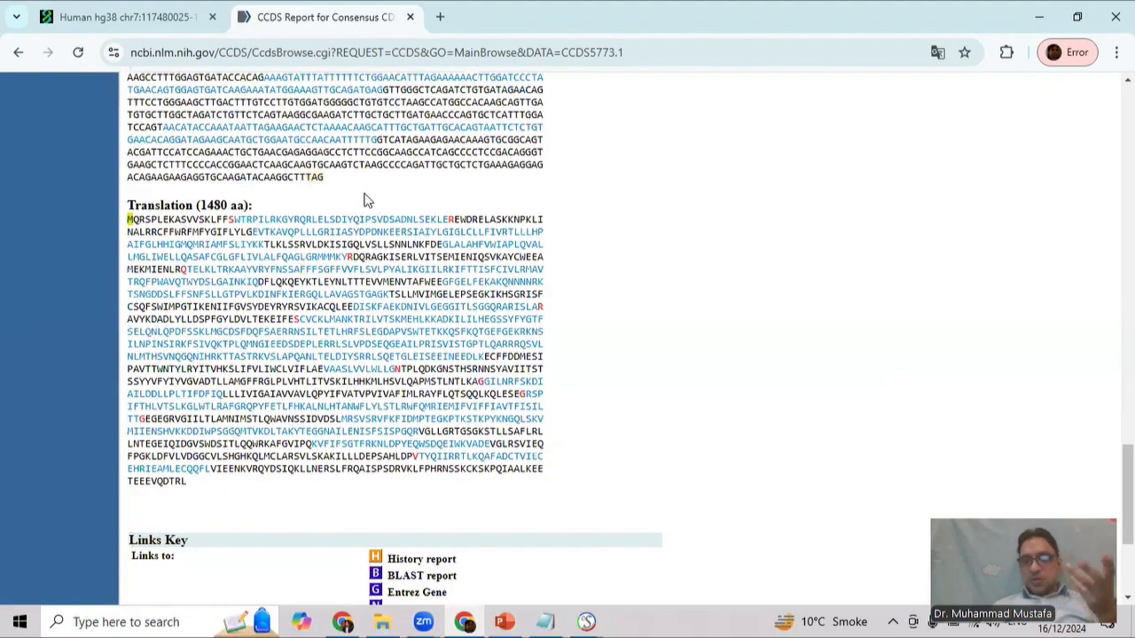
pyautogui.scroll(6, 368, 200)
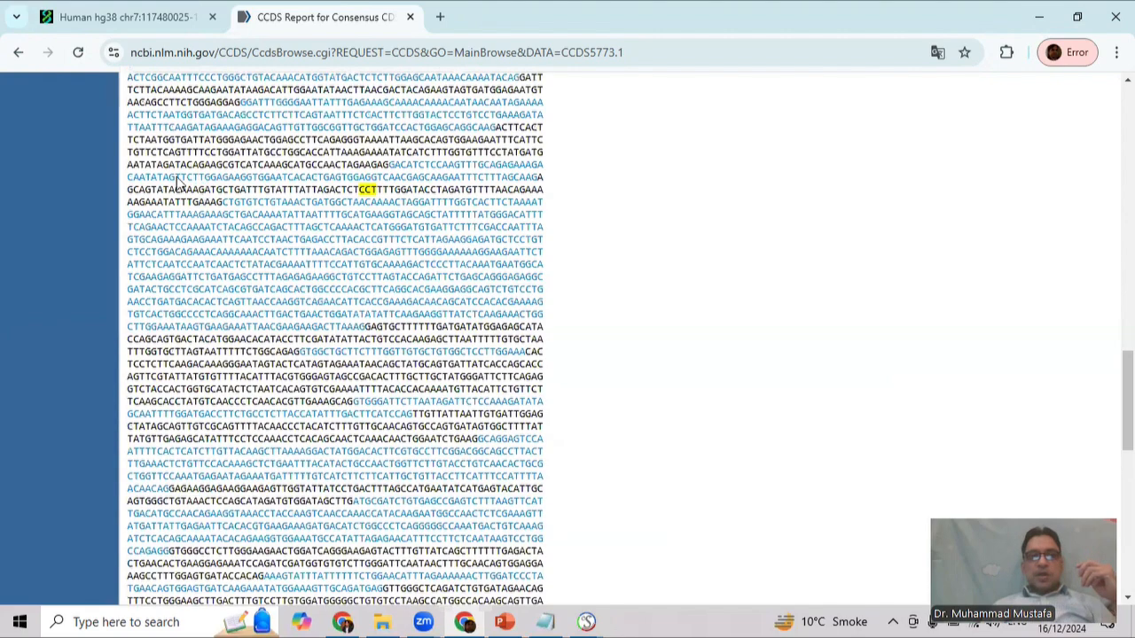
pyautogui.scroll(3, 177, 183)
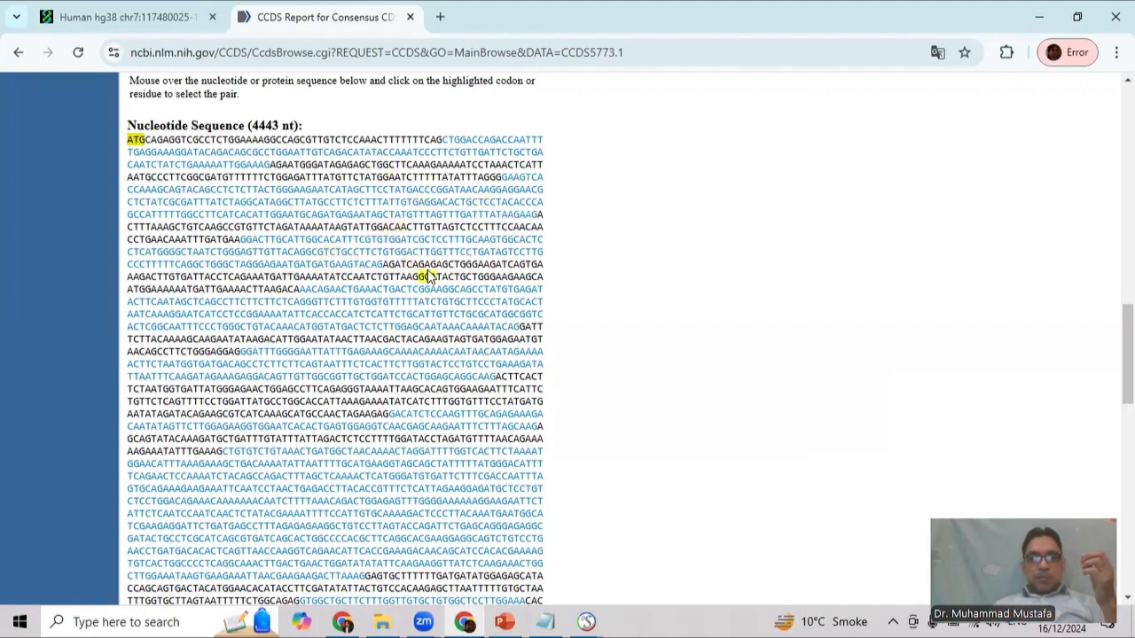
pyautogui.moveTo(363, 302)
pyautogui.moveTo(246, 354); pyautogui.dragTo(492, 377)
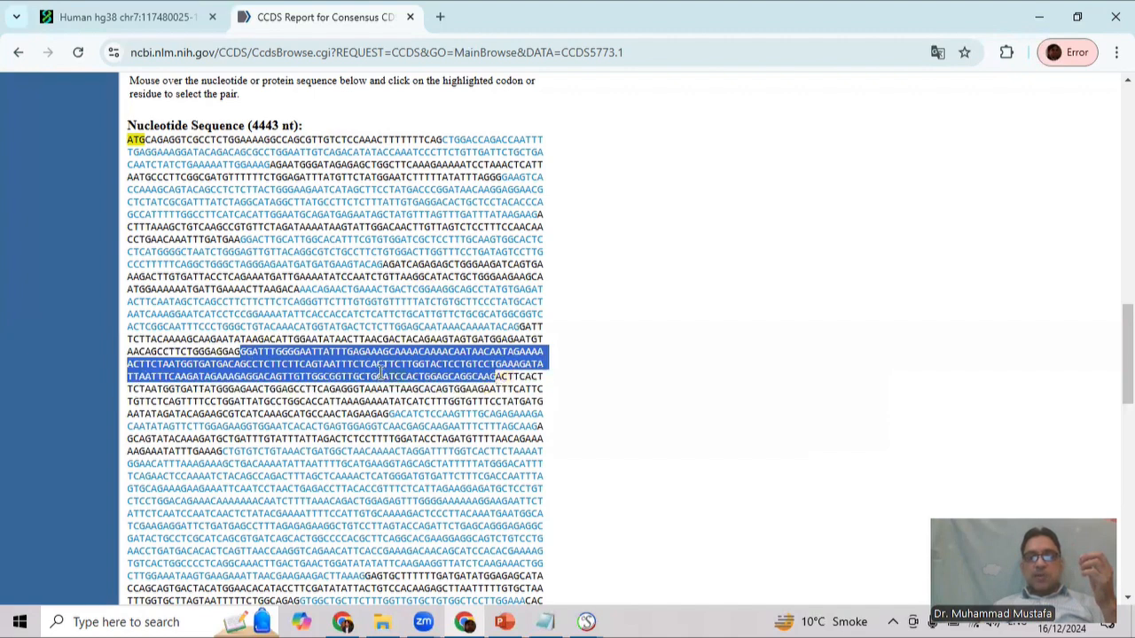
pyautogui.rightClick(391, 366)
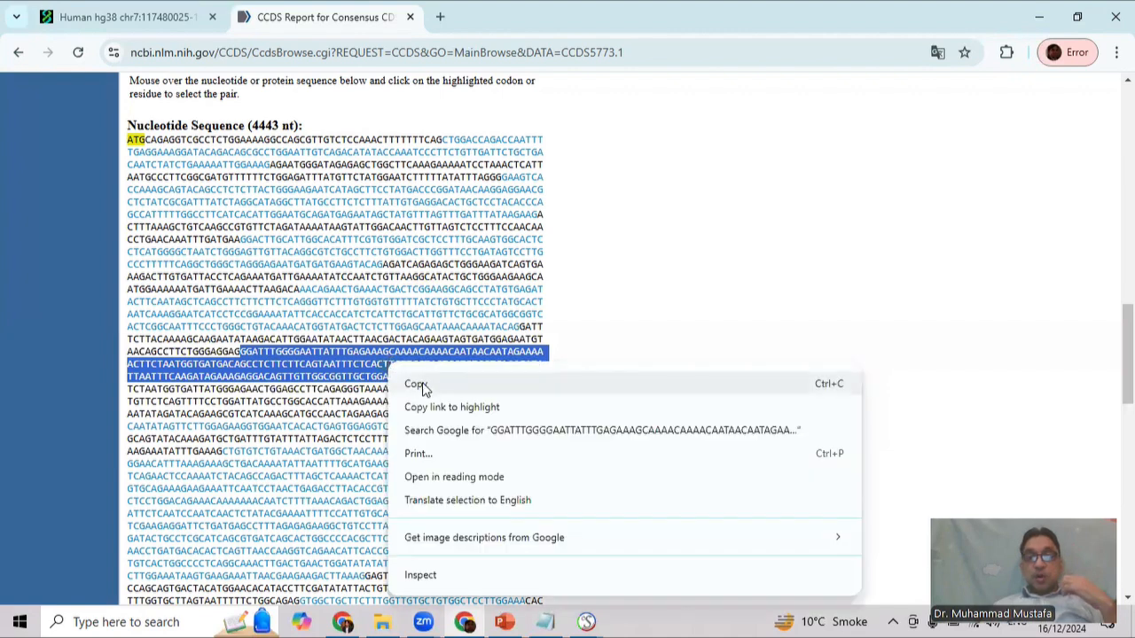
pyautogui.click(410, 382)
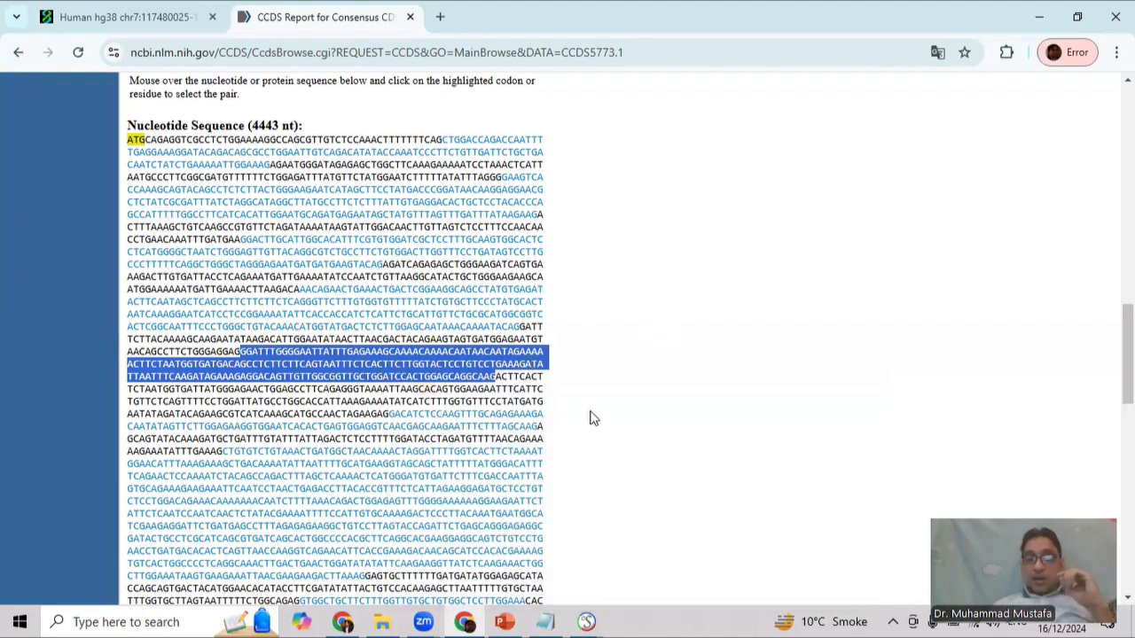
# - Switch to the CFTR genomic dna sequence window in Serial Cloner and clear the old nucleotide search text
pyautogui.click(587, 620)
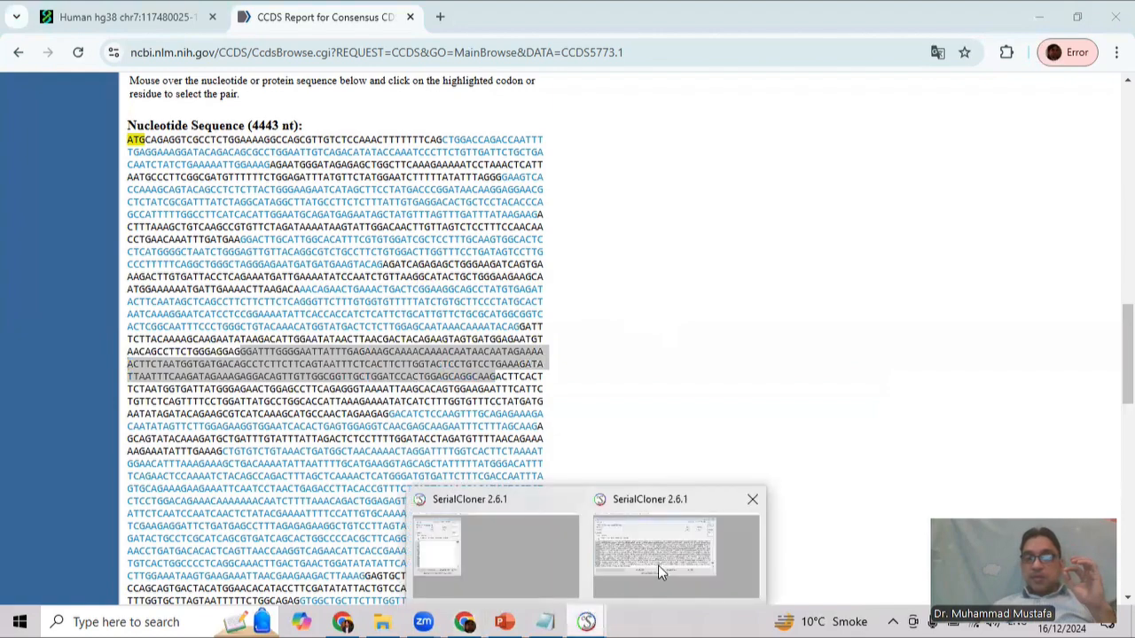
pyautogui.click(658, 576)
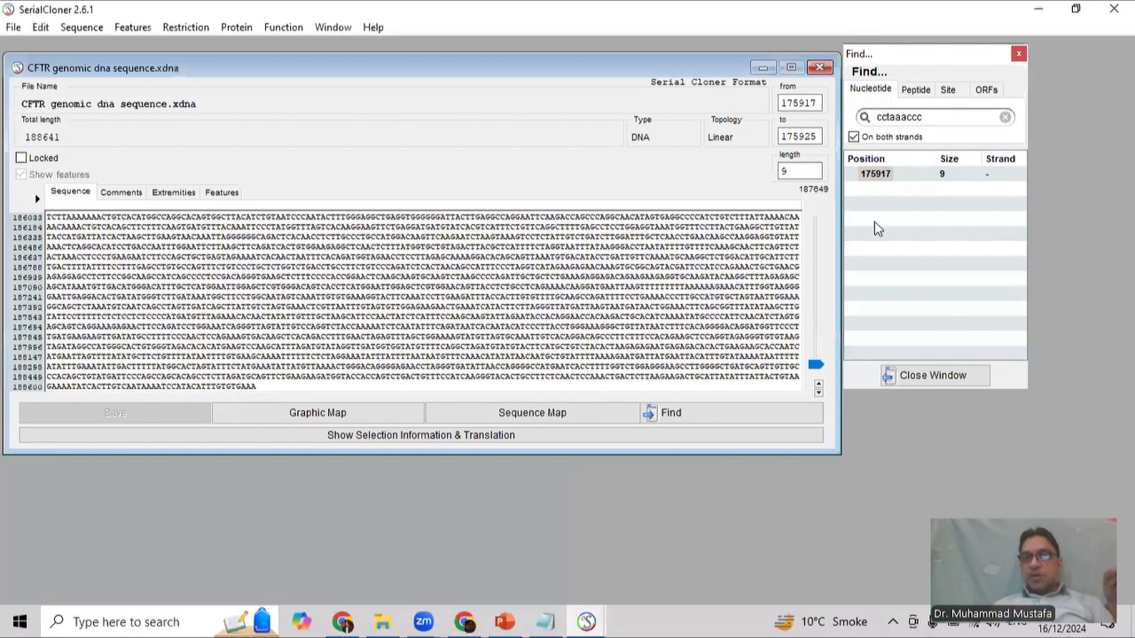
pyautogui.click(932, 118)
pyautogui.press('BackSpace')
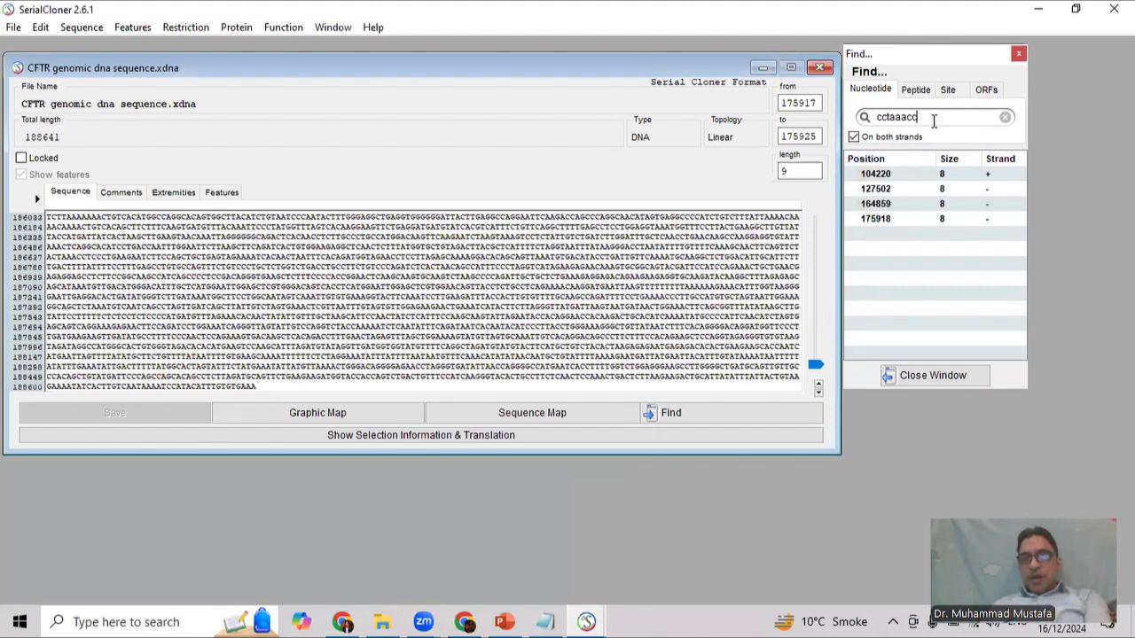
pyautogui.press('BackSpace')
pyautogui.press('BackSpace')
pyautogui.press('BackSpace')
pyautogui.press('BackSpace')
pyautogui.press('BackSpace')
pyautogui.press('BackSpace')
pyautogui.press('BackSpace')
pyautogui.press('BackSpace')
# - Search both strands of the genomic sequence for the copied exon and select the match
pyautogui.click(593, 297)
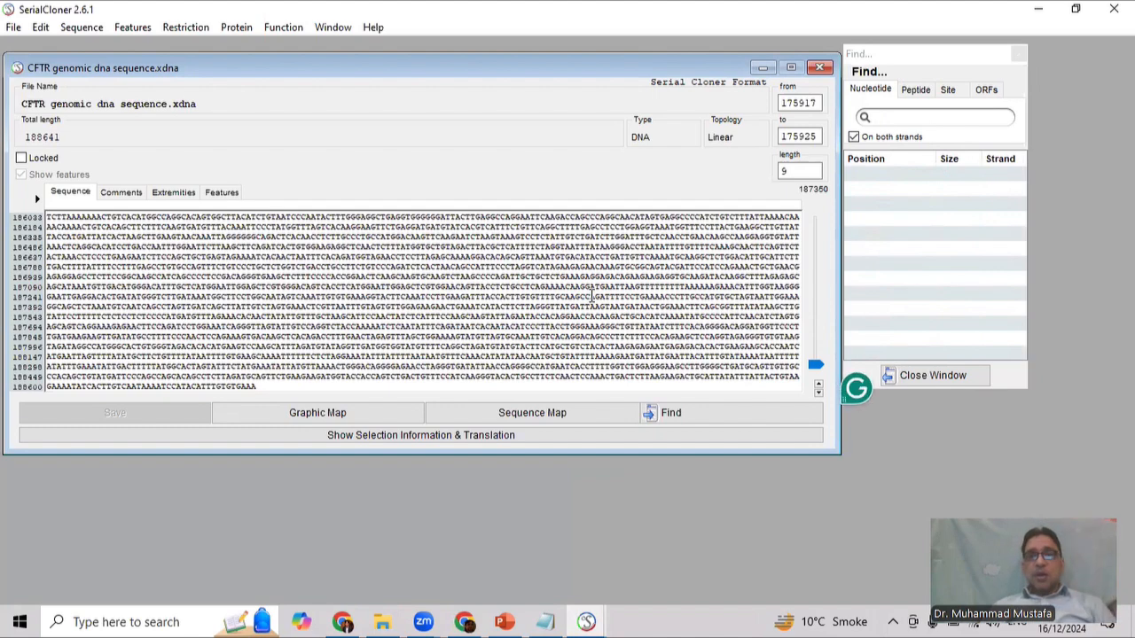
pyautogui.click(901, 117)
pyautogui.hotkey('ctrl', 'v')
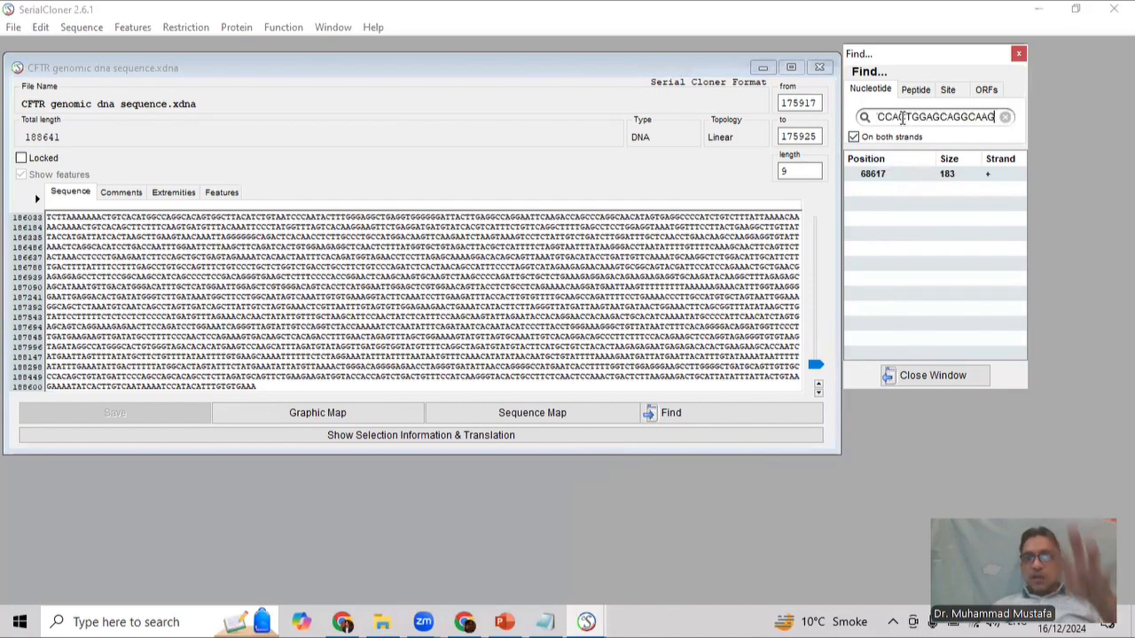
pyautogui.click(899, 173)
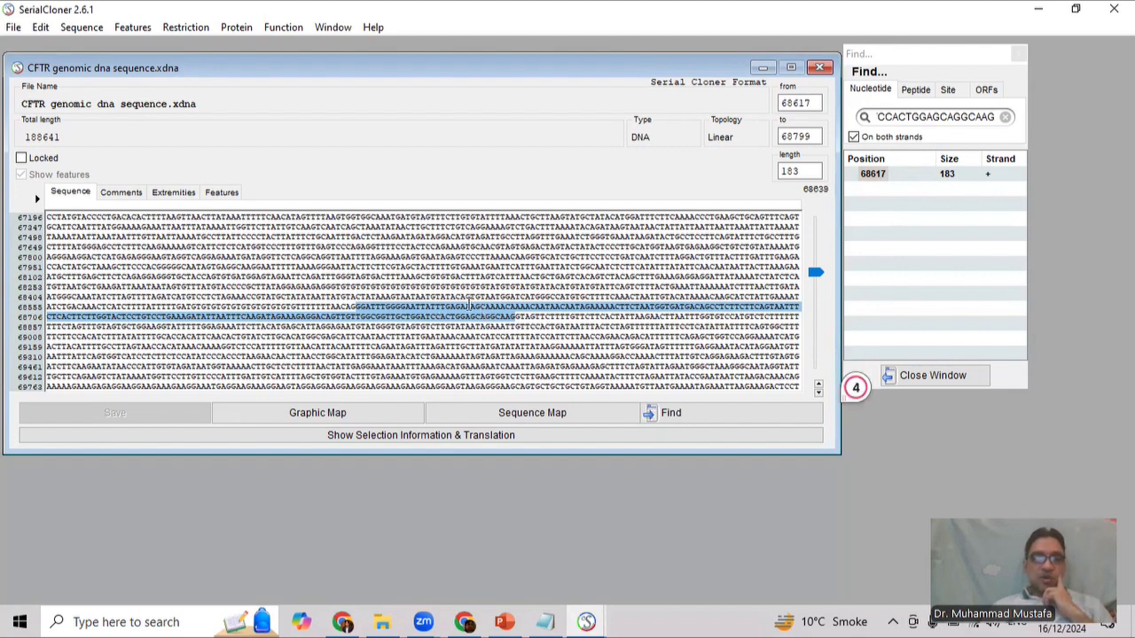
# - Add a new feature covering the selected exon range and name it "Exon 10"
pyautogui.click(213, 194)
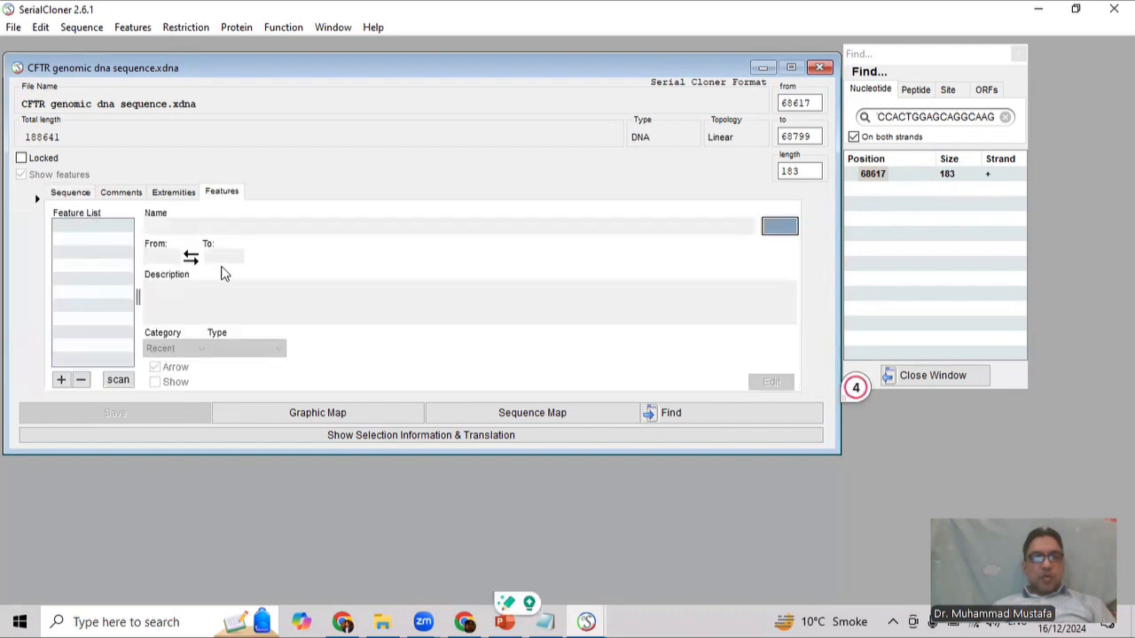
pyautogui.click(61, 380)
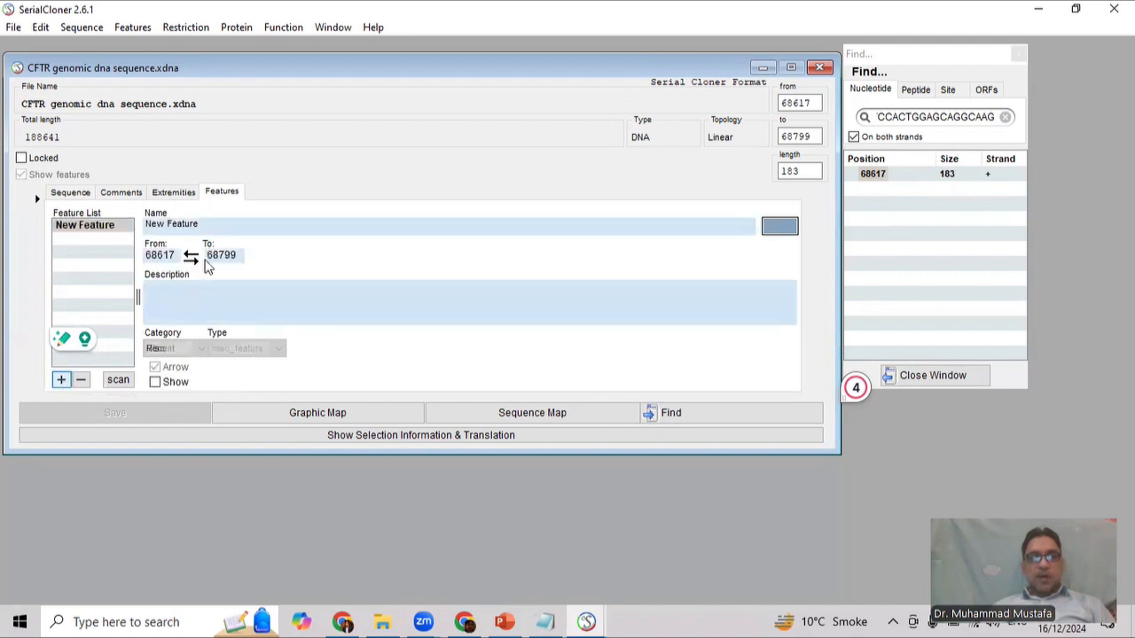
pyautogui.moveTo(205, 223); pyautogui.dragTo(155, 223)
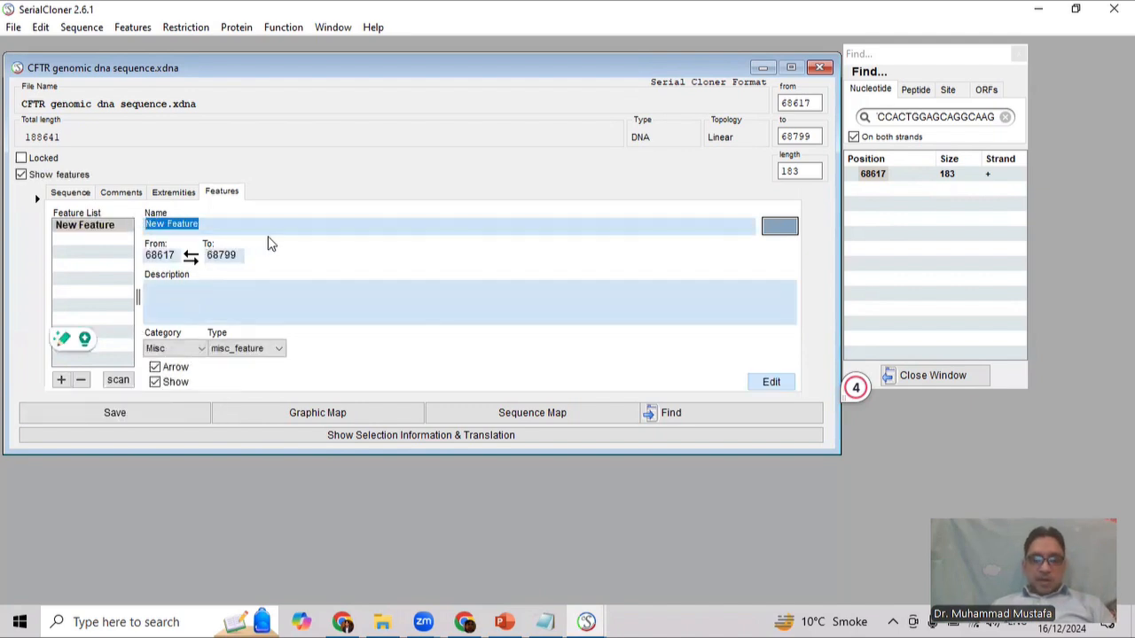
pyautogui.write('E')
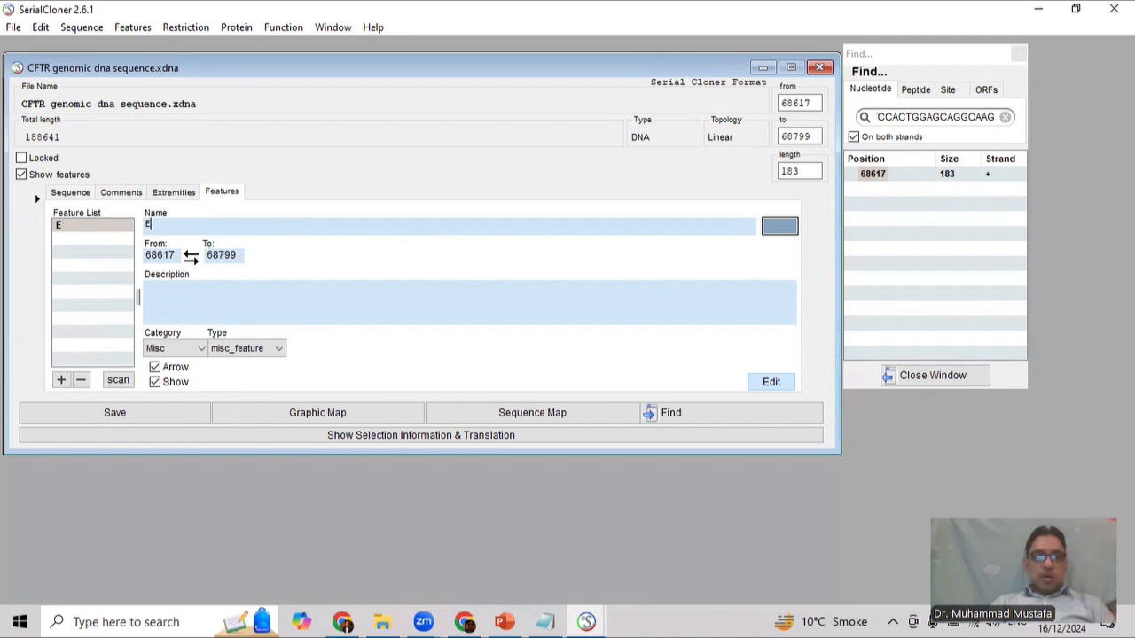
pyautogui.write('Xon 10')
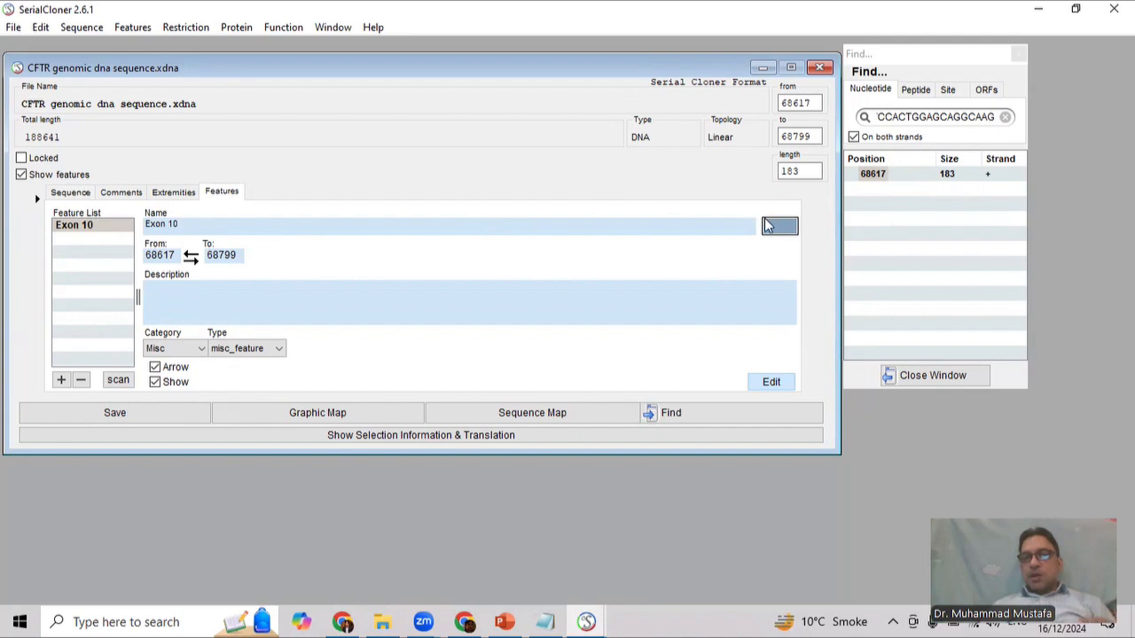
# - Set the Exon 10 feature's color to red and display the sequence view
pyautogui.click(768, 225)
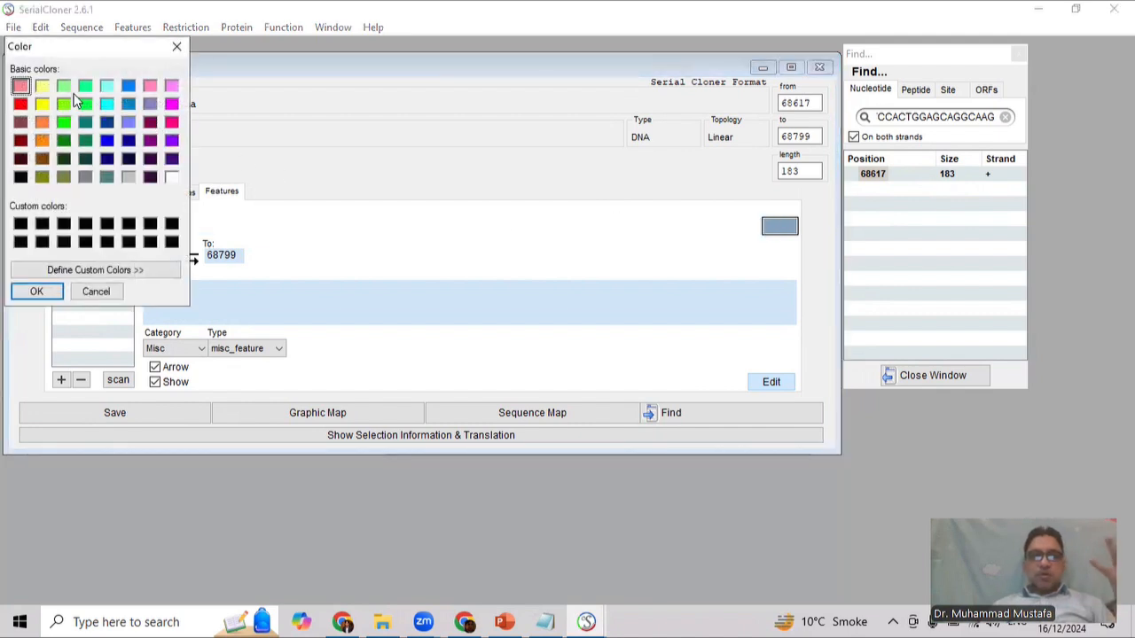
pyautogui.click(20, 104)
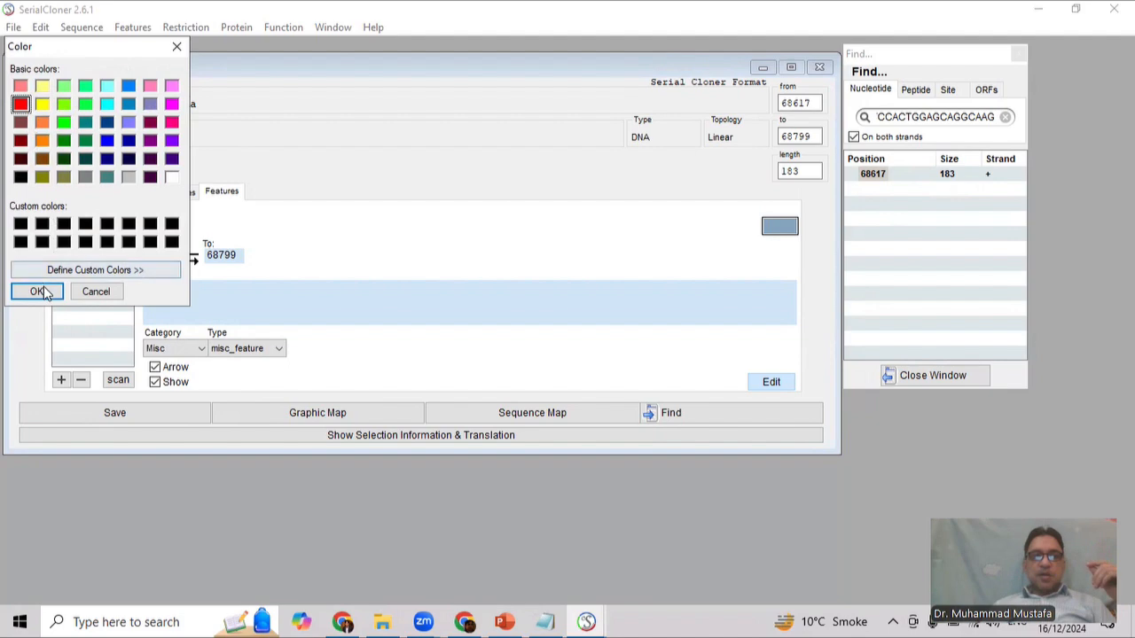
pyautogui.click(37, 291)
pyautogui.click(71, 193)
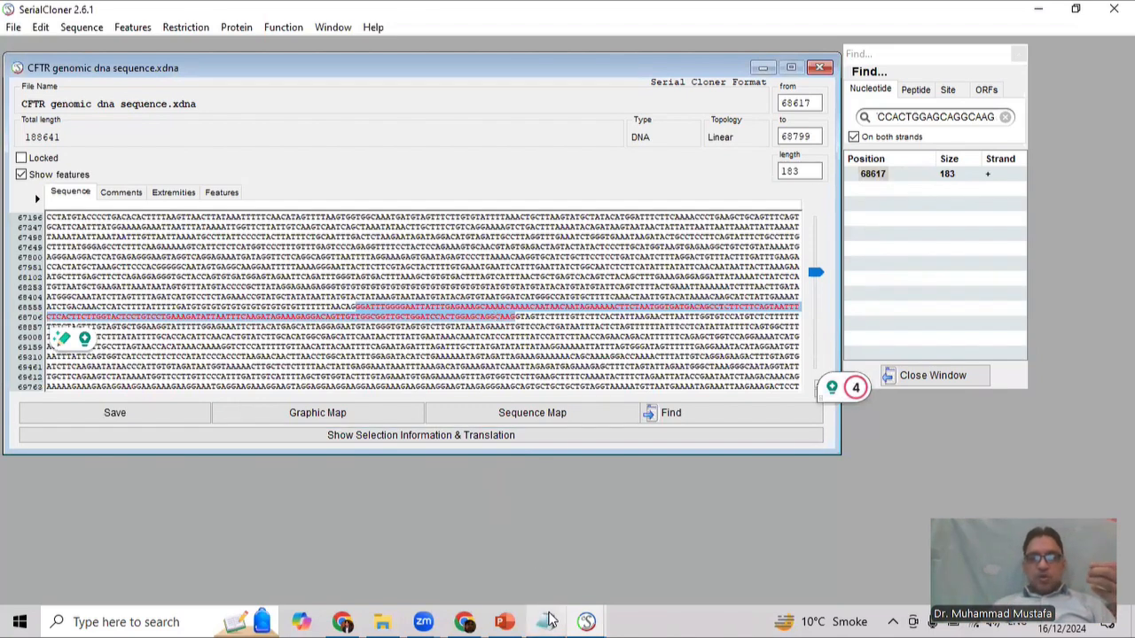
# - Switch to the CCDS report in Chrome and copy the complete black exon just before exon 10, from GATTTCTTAC to CTTCTGGGAGGAG
pyautogui.click(464, 622)
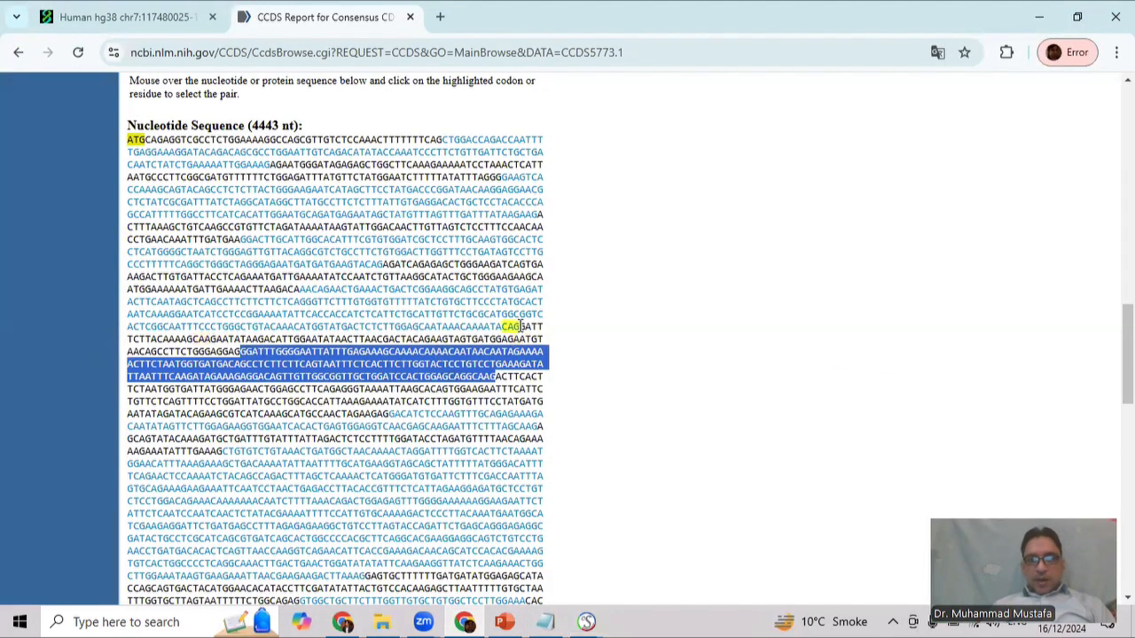
pyautogui.moveTo(523, 326); pyautogui.dragTo(233, 351)
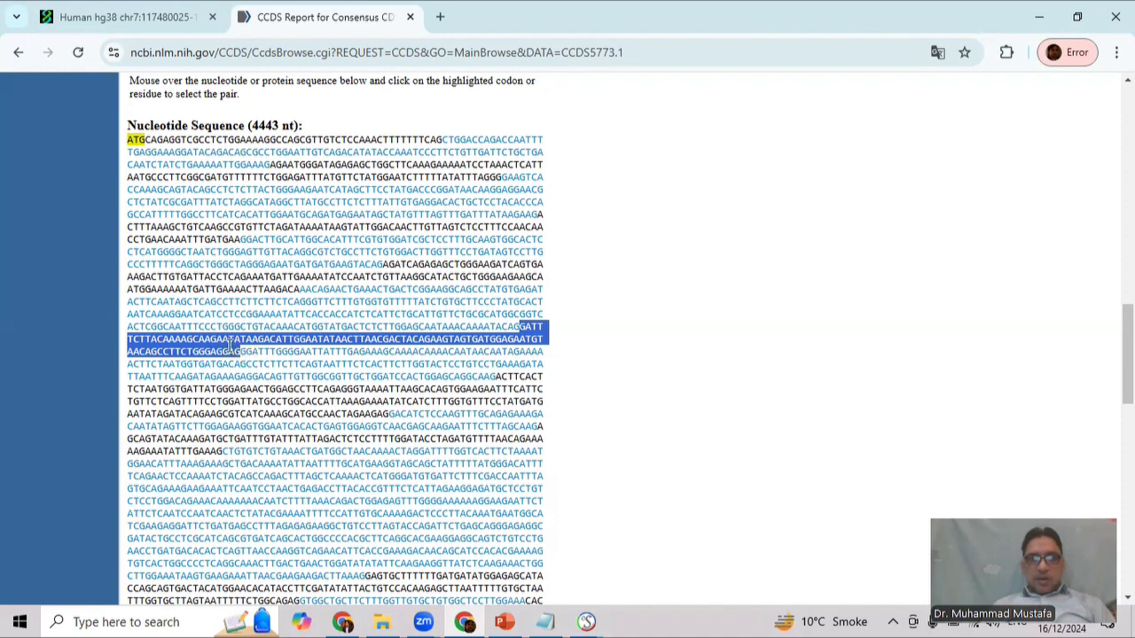
pyautogui.rightClick(228, 355)
pyautogui.click(250, 365)
# - Switch to Serial Cloner, replace the old nucleotide search with the copied exon, and select its match in the genomic sequence
pyautogui.moveTo(586, 620)
pyautogui.click(592, 566)
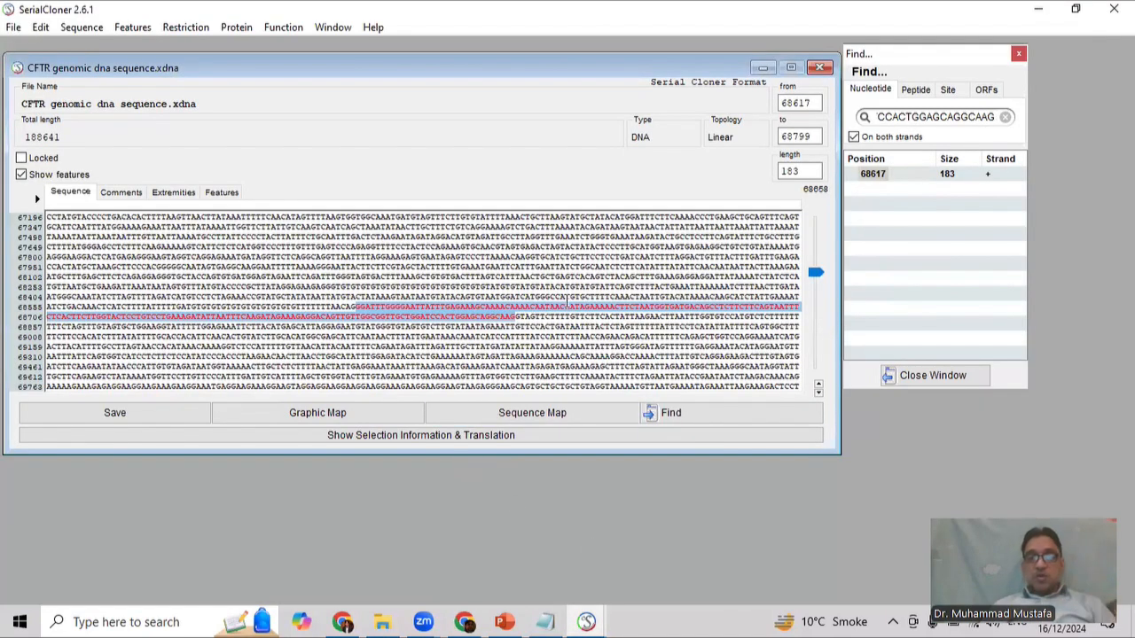
pyautogui.click(1005, 118)
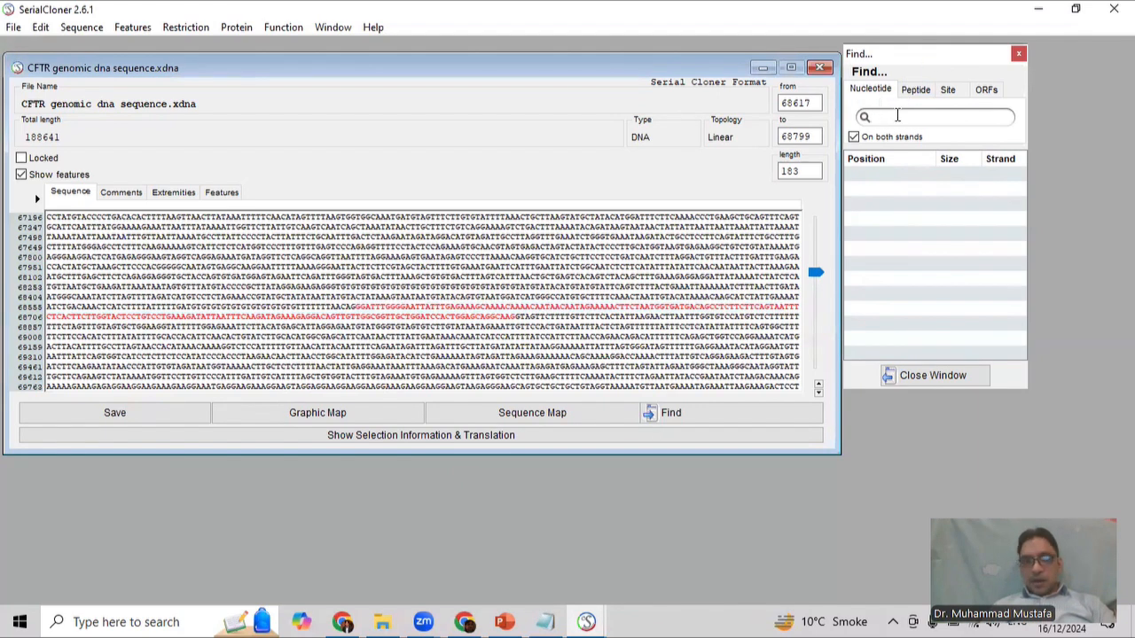
pyautogui.hotkey('ctrl', 'v')
pyautogui.click(906, 174)
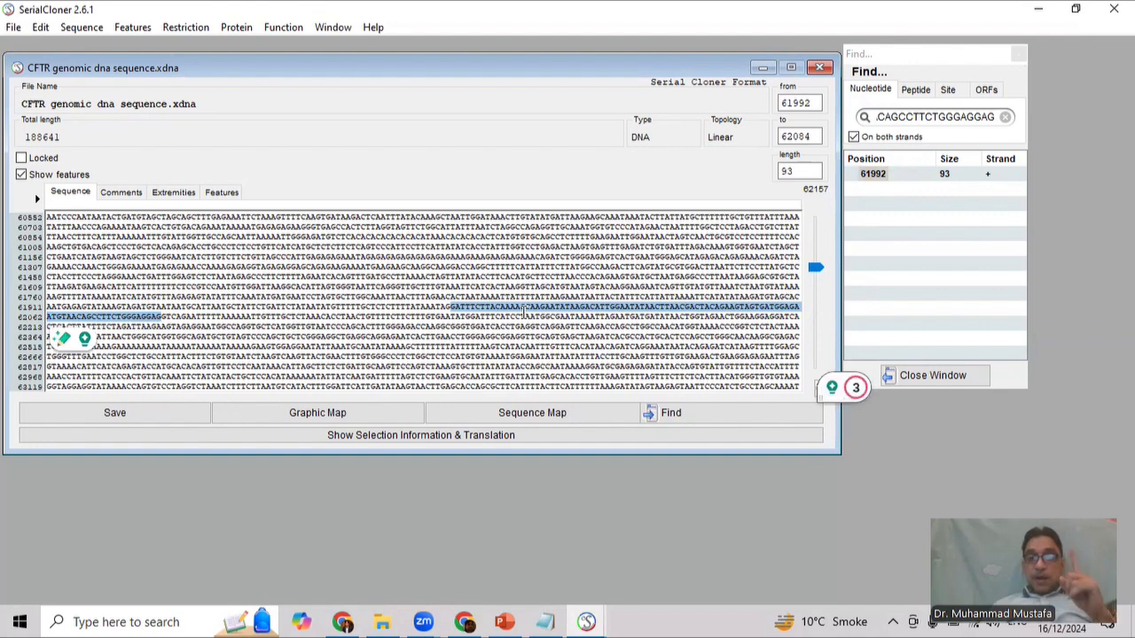
# - Add a new feature covering the selected exon match and name it "Exon9"
pyautogui.click(221, 191)
pyautogui.click(61, 379)
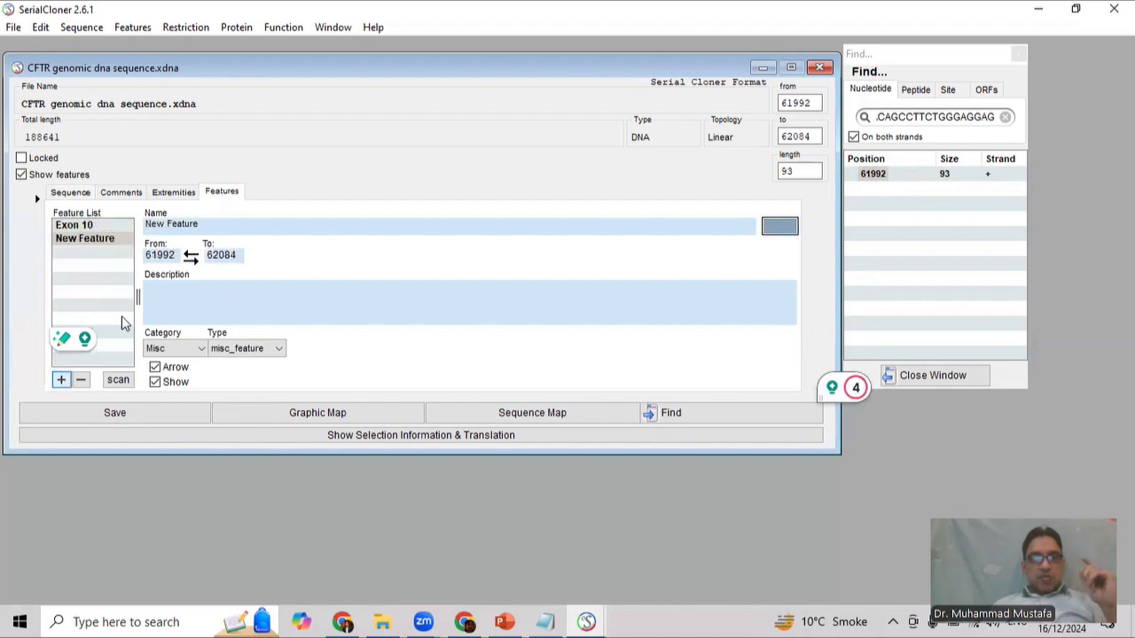
pyautogui.click(206, 227)
pyautogui.moveTo(146, 224); pyautogui.dragTo(235, 242)
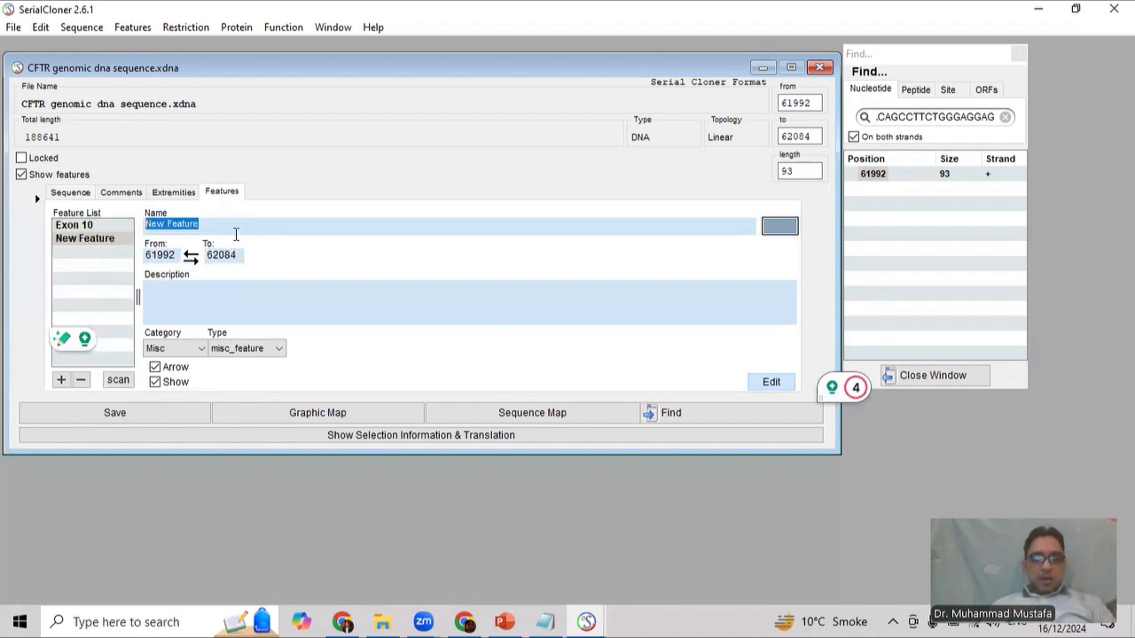
pyautogui.write('Exon9')
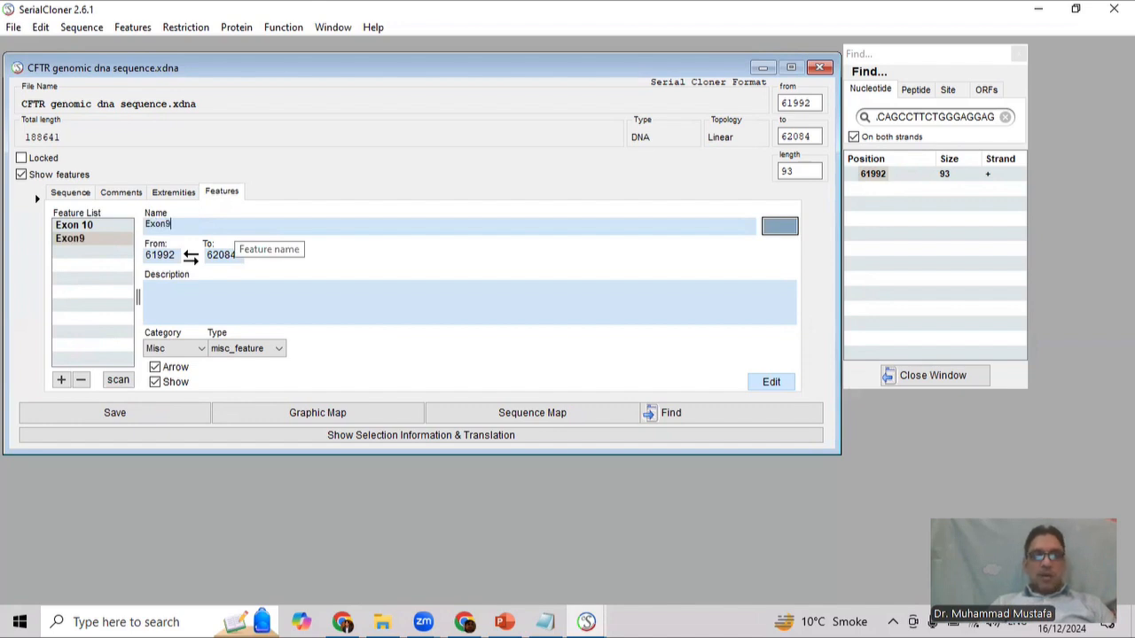
# - Color the Exon9 feature red and return to the sequence view
pyautogui.click(780, 227)
pyautogui.click(20, 104)
pyautogui.click(36, 292)
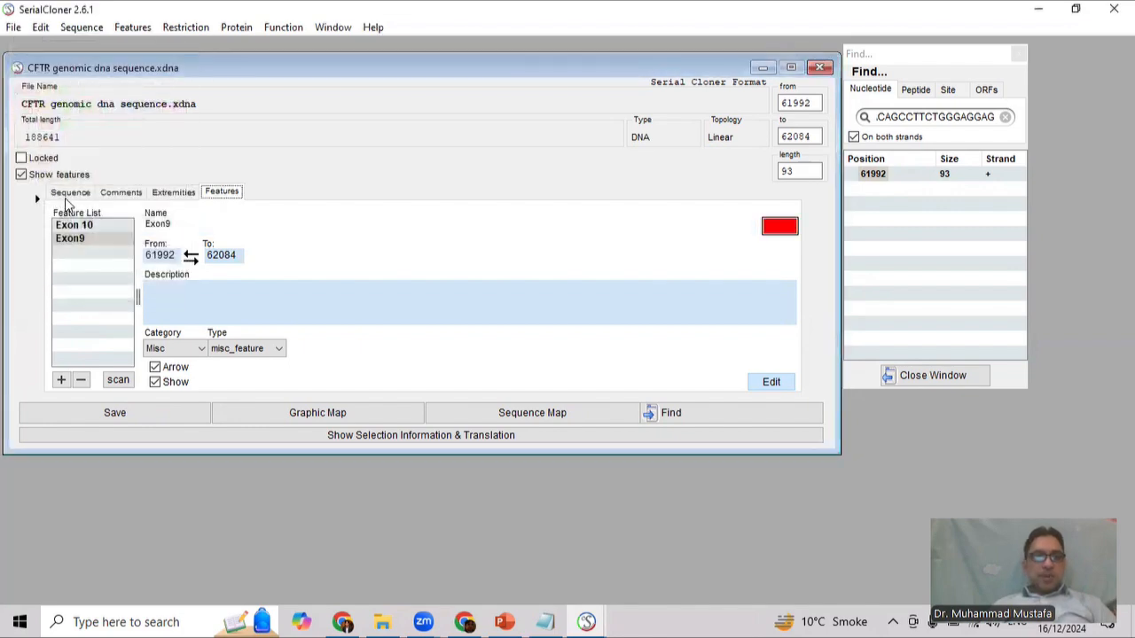
pyautogui.click(70, 192)
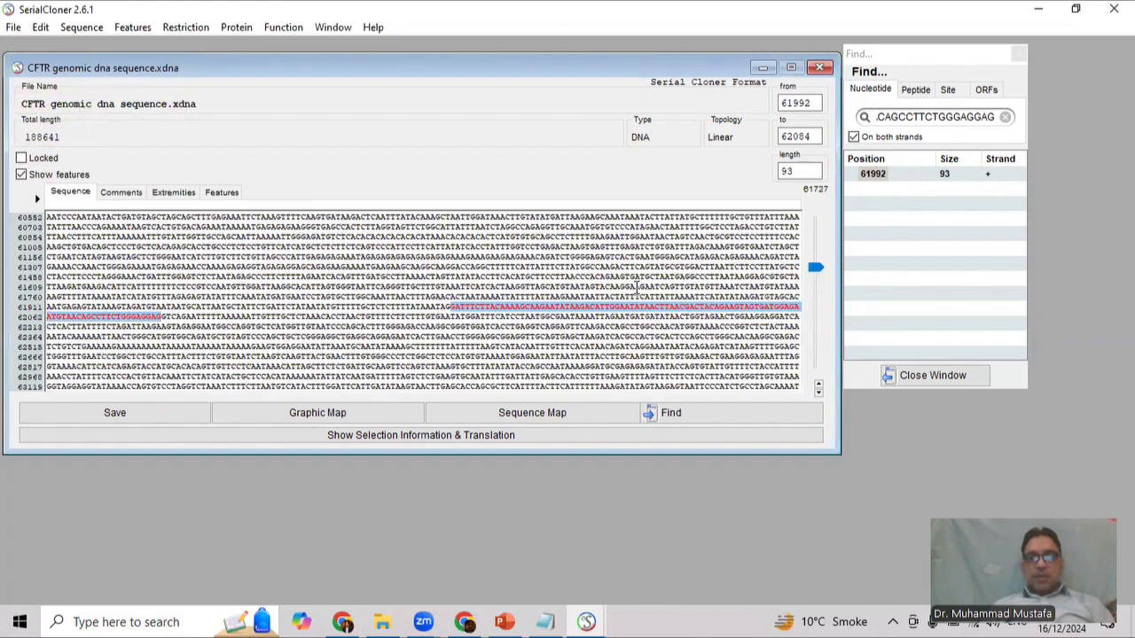
# - Examine the intron between exon 9 and exon 10, and check the start, end and length of the red exon 10 region
pyautogui.scroll(-4, 636, 289)
pyautogui.scroll(-11, 636, 288)
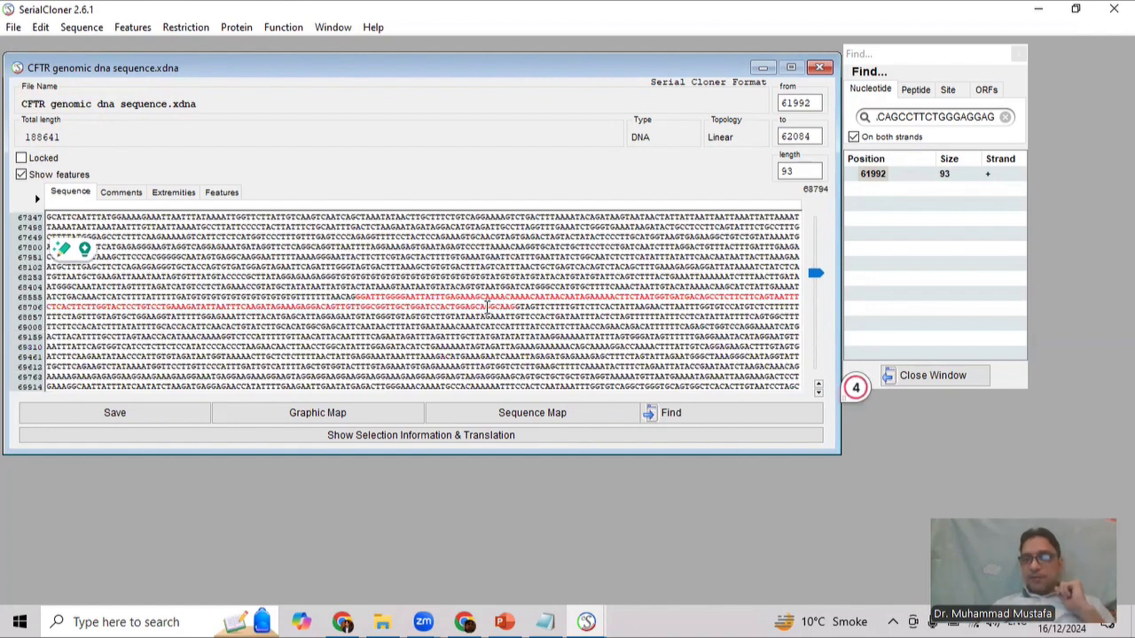
pyautogui.scroll(11, 487, 306)
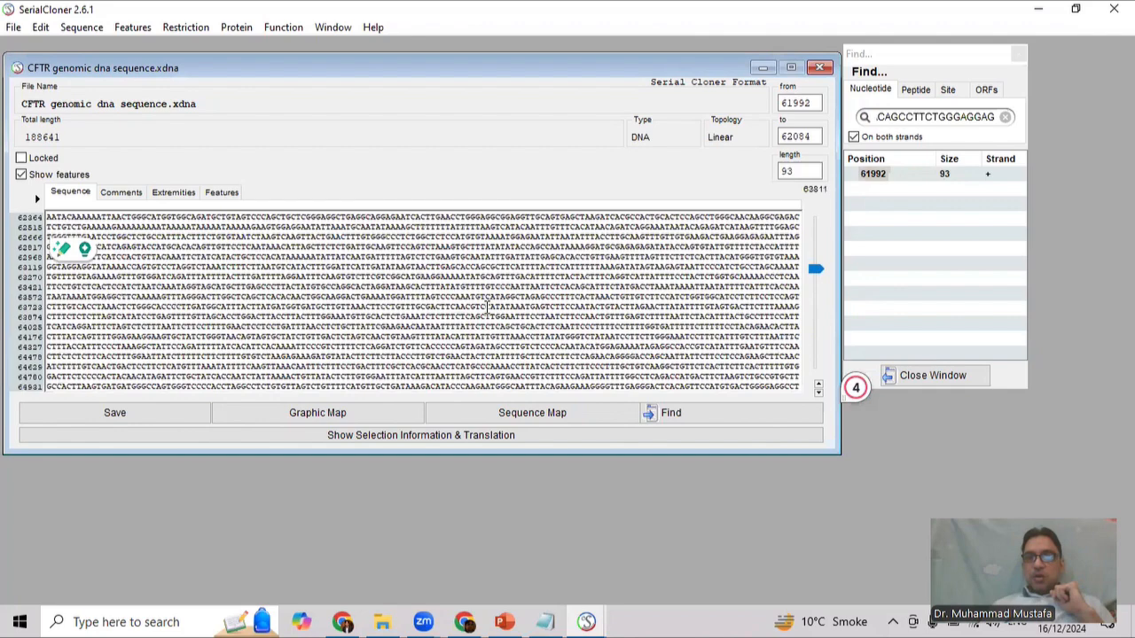
pyautogui.scroll(-5, 487, 306)
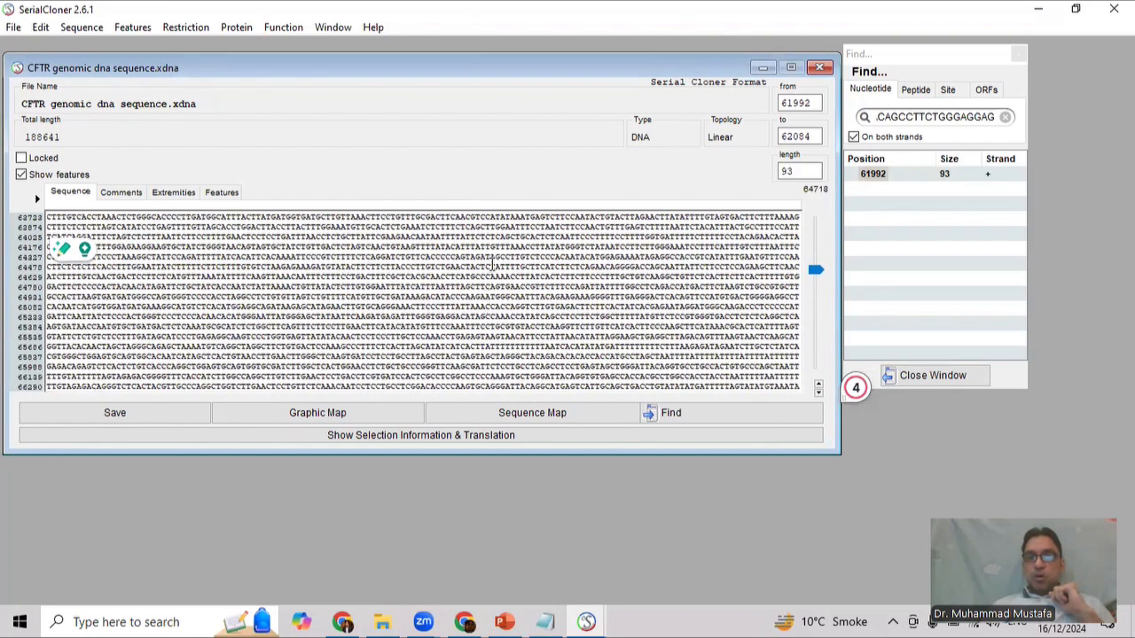
pyautogui.scroll(-6, 493, 262)
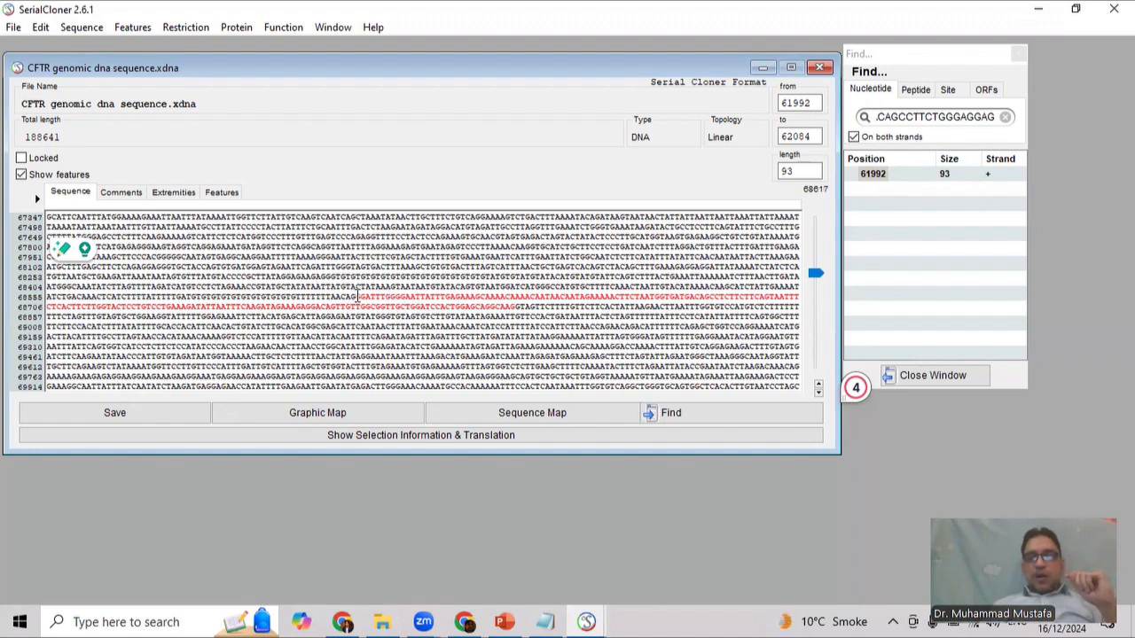
pyautogui.click(357, 297)
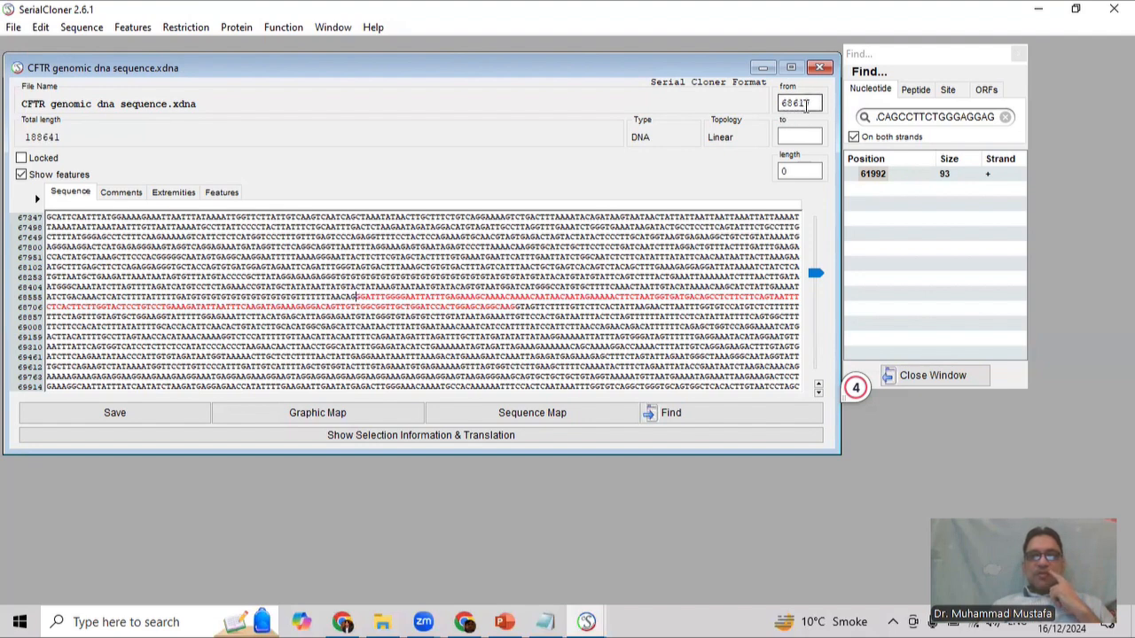
pyautogui.click(515, 307)
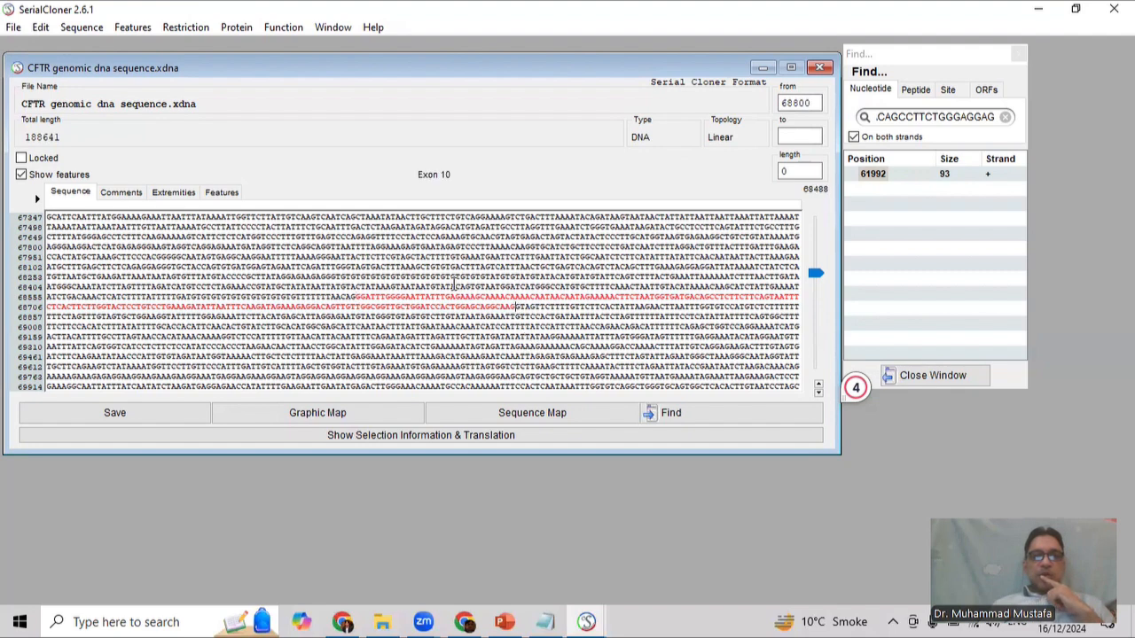
pyautogui.moveTo(359, 301); pyautogui.dragTo(515, 307)
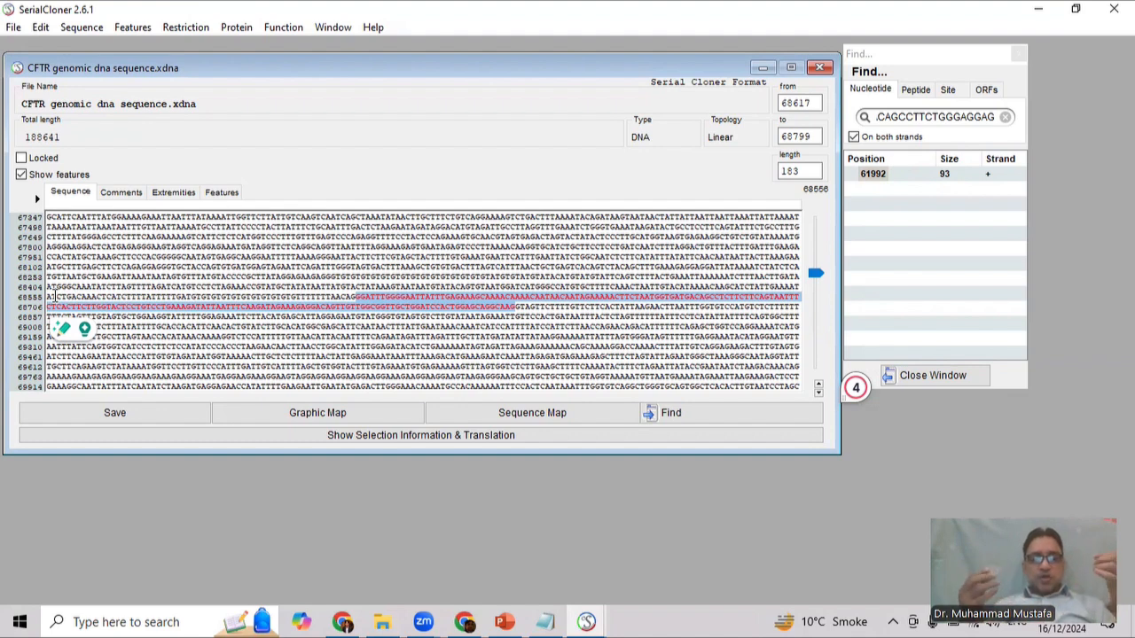
# - Inspect the bases just upstream of exon 10 for repeats, checking the TG-rich stretch and the ATCTTTTA segment before it
pyautogui.click(355, 297)
pyautogui.moveTo(355, 297)
pyautogui.mouseDown()
pyautogui.moveTo(379, 297)
pyautogui.moveTo(368, 295)
pyautogui.mouseUp()
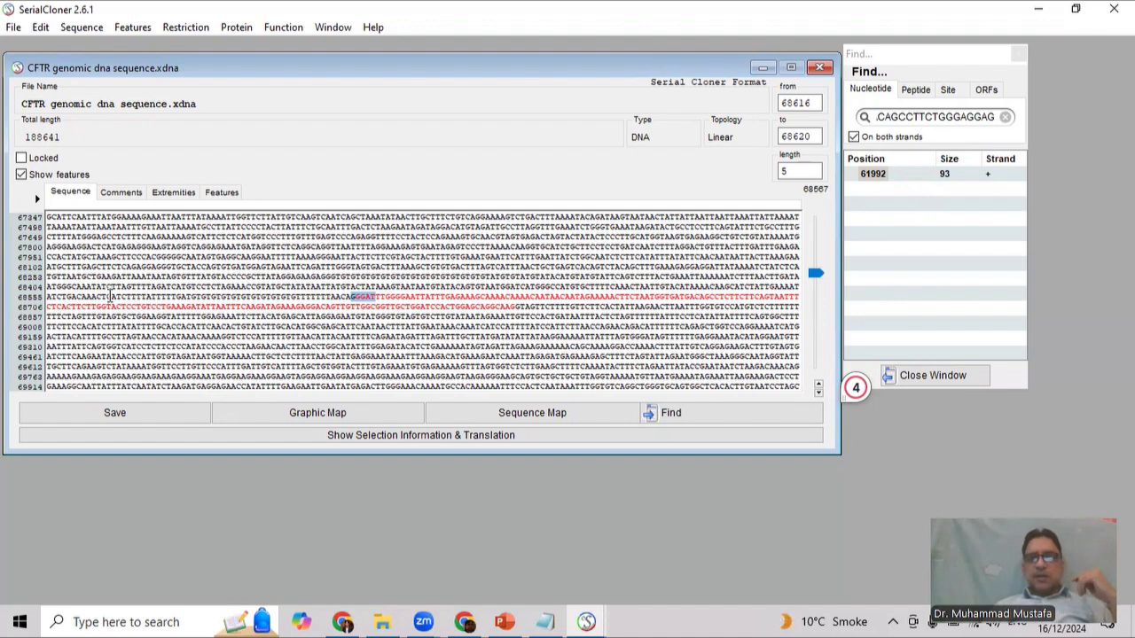
pyautogui.click(108, 297)
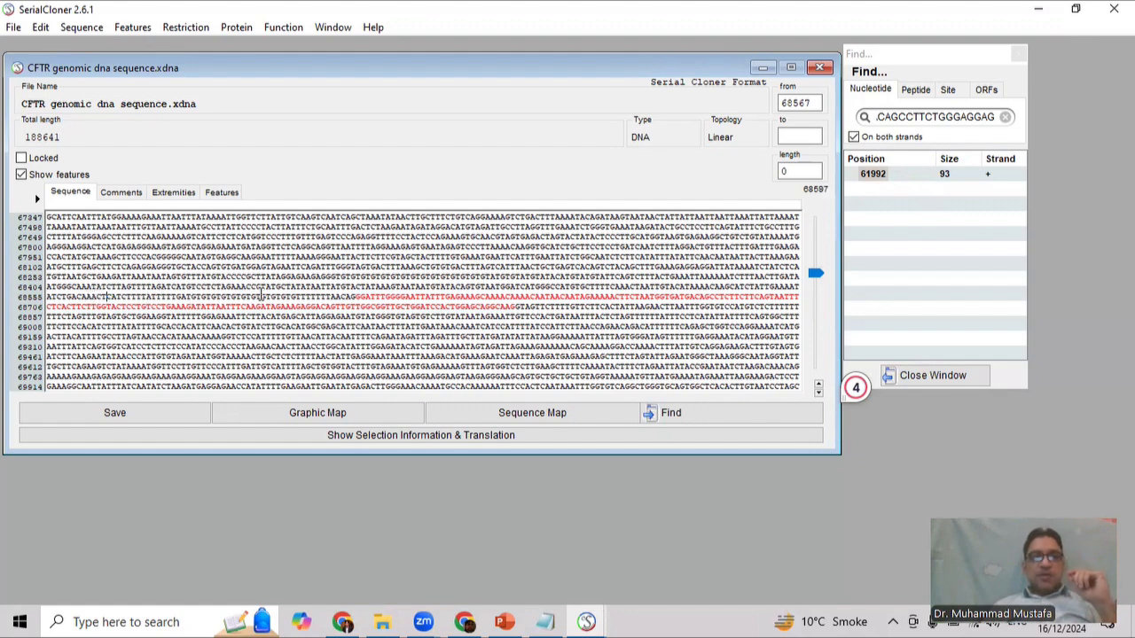
pyautogui.click(317, 299)
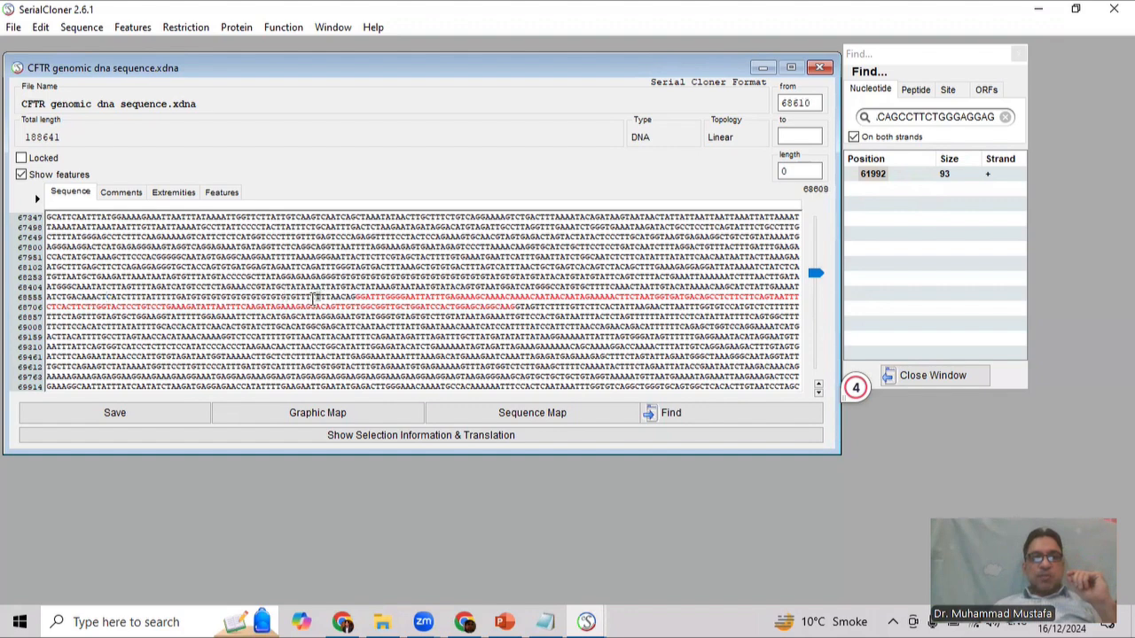
pyautogui.click(203, 299)
pyautogui.moveTo(203, 299); pyautogui.dragTo(265, 299)
pyautogui.click(154, 298)
pyautogui.moveTo(158, 298)
pyautogui.mouseDown()
pyautogui.moveTo(178, 298)
pyautogui.moveTo(136, 298)
pyautogui.moveTo(154, 298)
pyautogui.mouseUp()
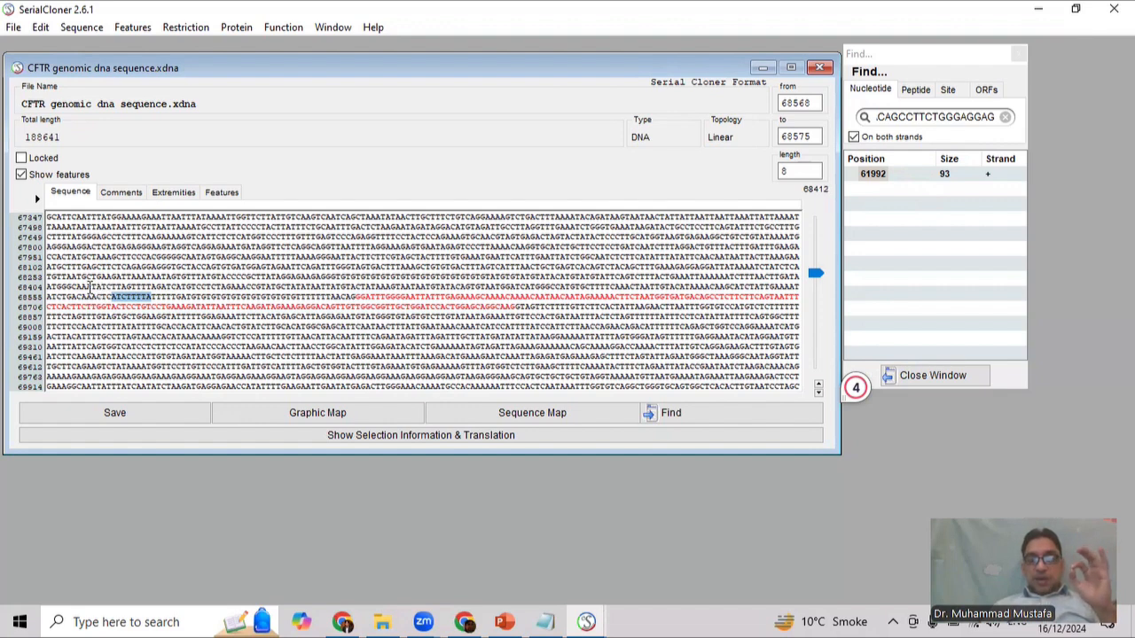
# - Switch to the PowerPoint presentation, add a third slide after the Gene/Exon slide, and enter "Repetive region" as its first bullet
pyautogui.click(499, 621)
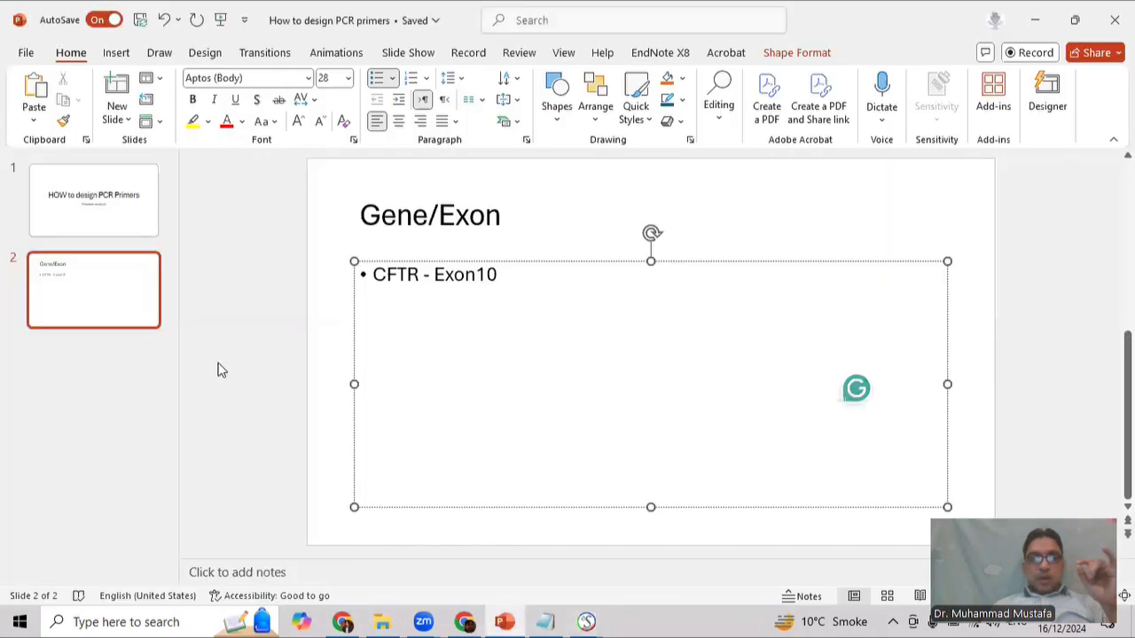
pyautogui.rightClick(99, 379)
pyautogui.click(152, 447)
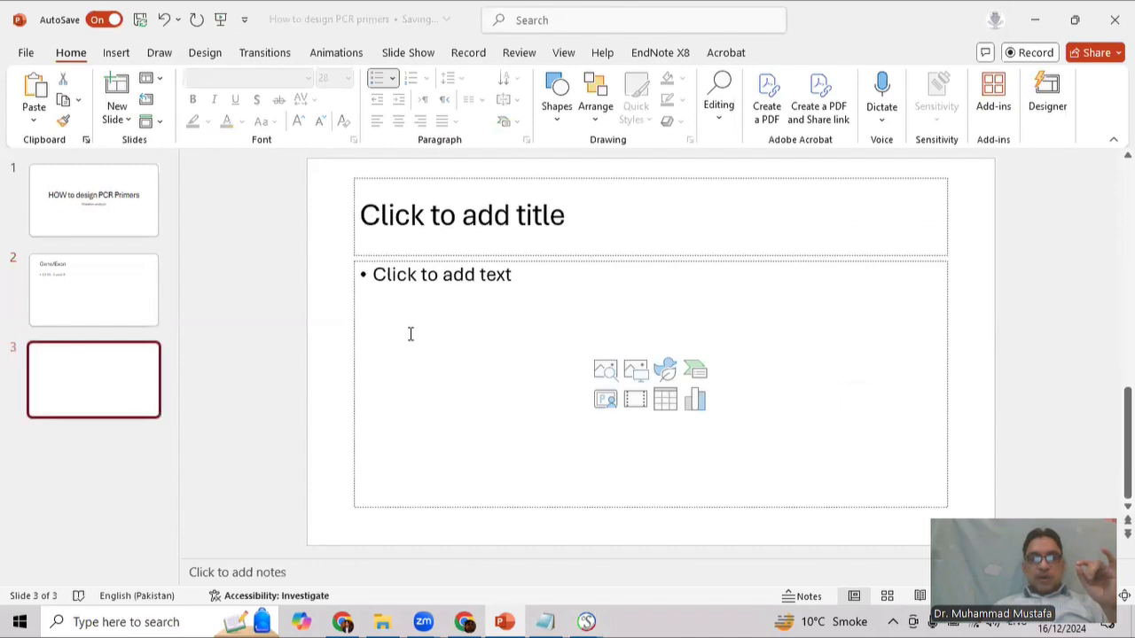
pyautogui.click(420, 275)
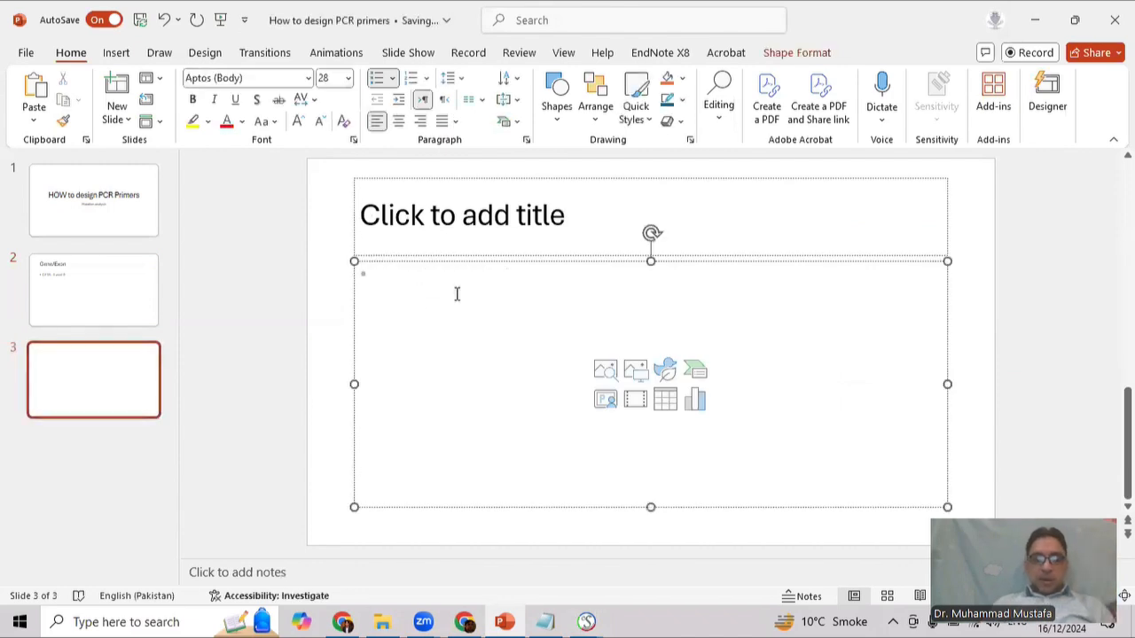
pyautogui.write('Repetive')
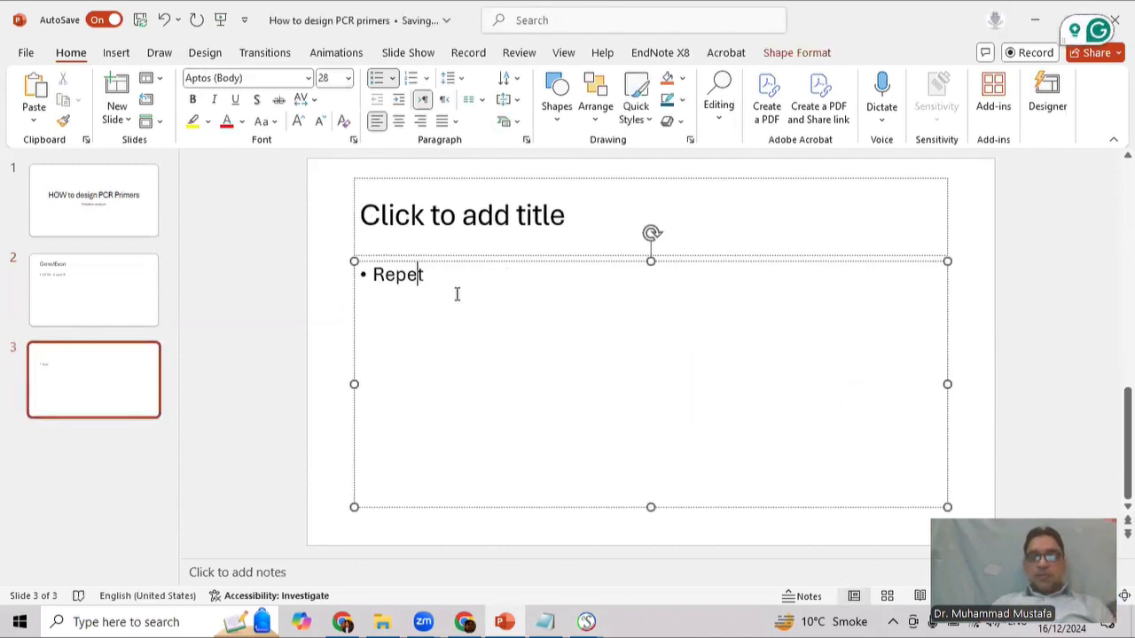
pyautogui.write(' region ,')
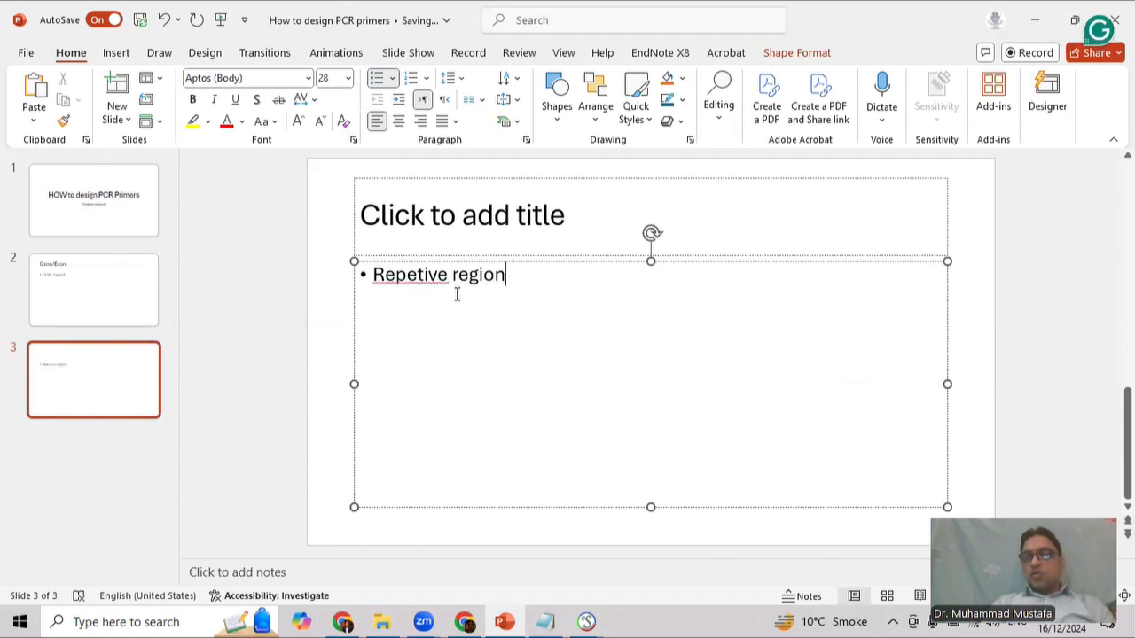
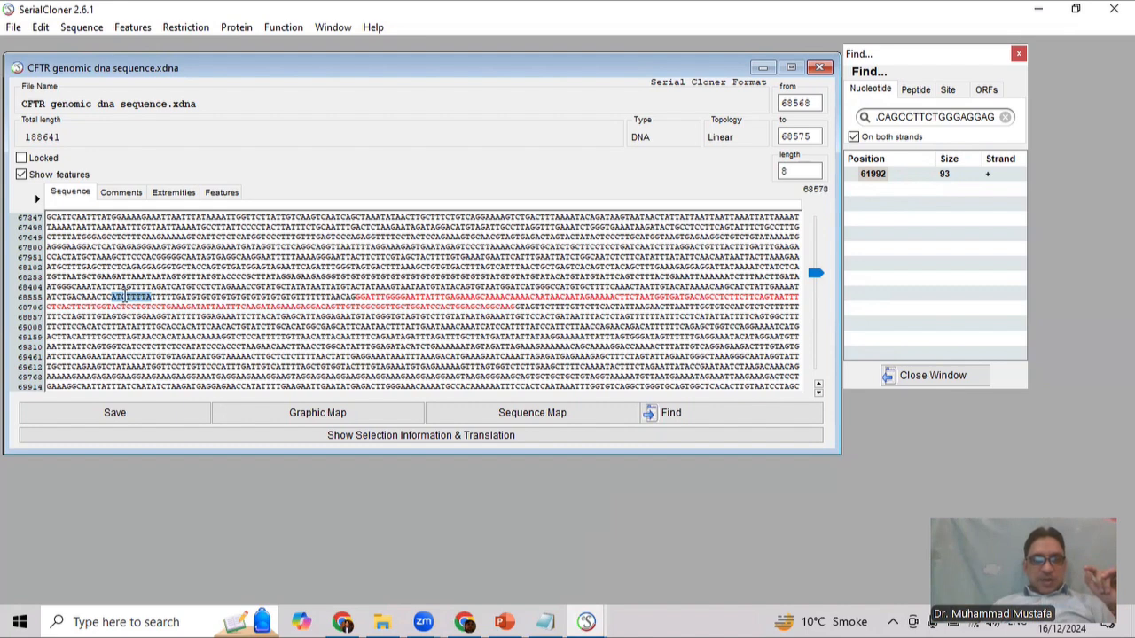
# - Select the 22-base primer candidate ATCTGACAAACTCATCTTTTAT at 68555–68576 upstream of exon 10 in Serial Cloner and copy it
pyautogui.click(77, 296)
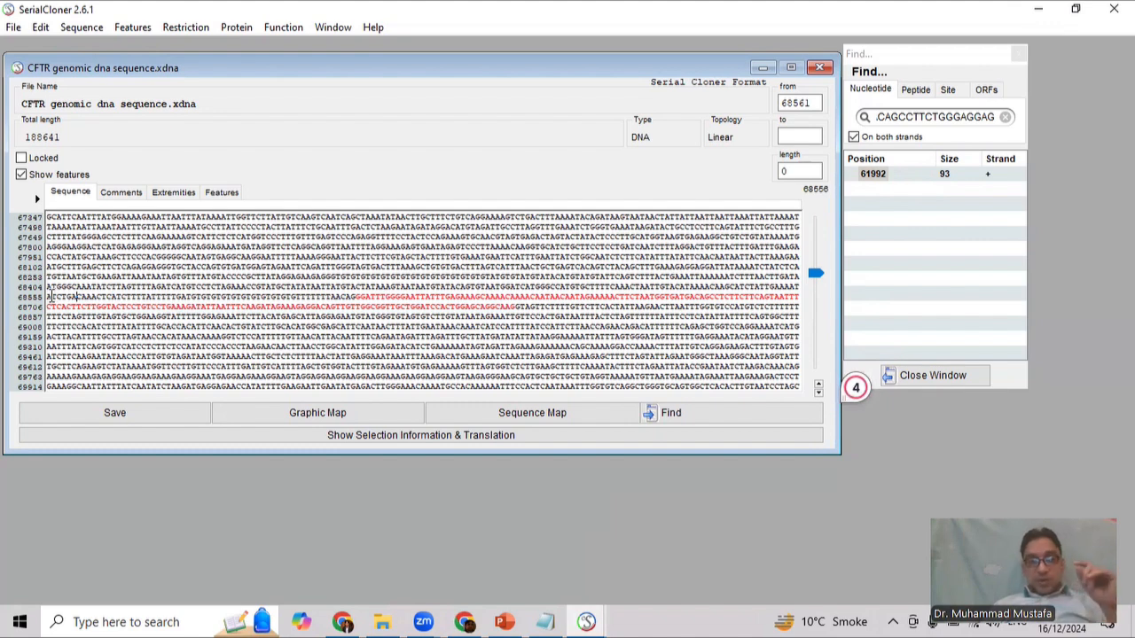
pyautogui.moveTo(49, 298); pyautogui.dragTo(118, 296)
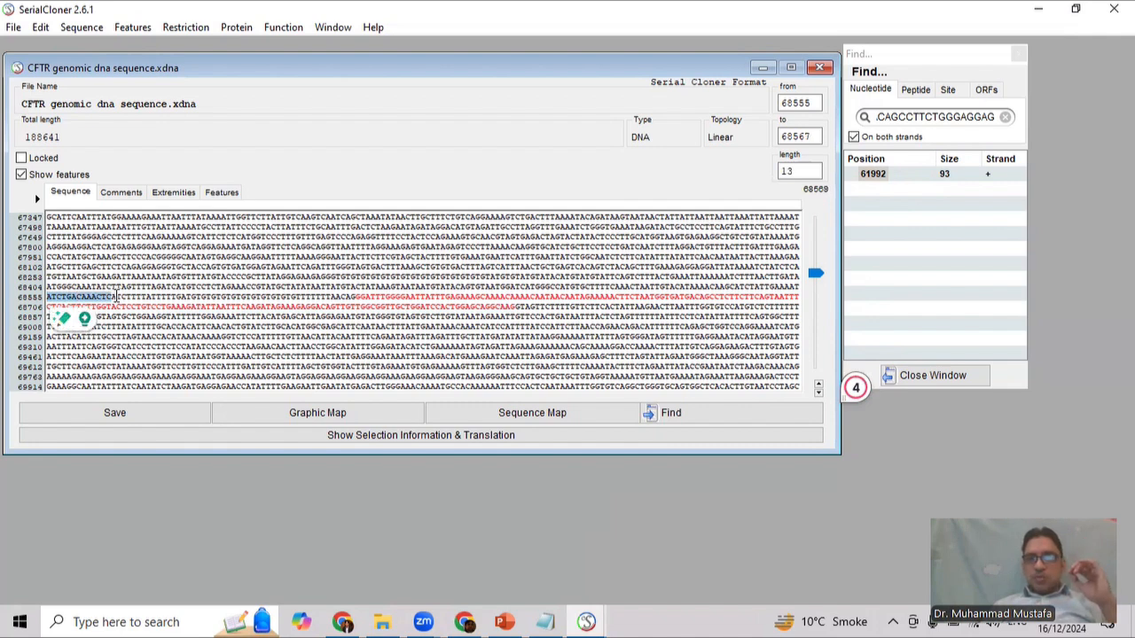
pyautogui.moveTo(118, 296); pyautogui.dragTo(138, 293)
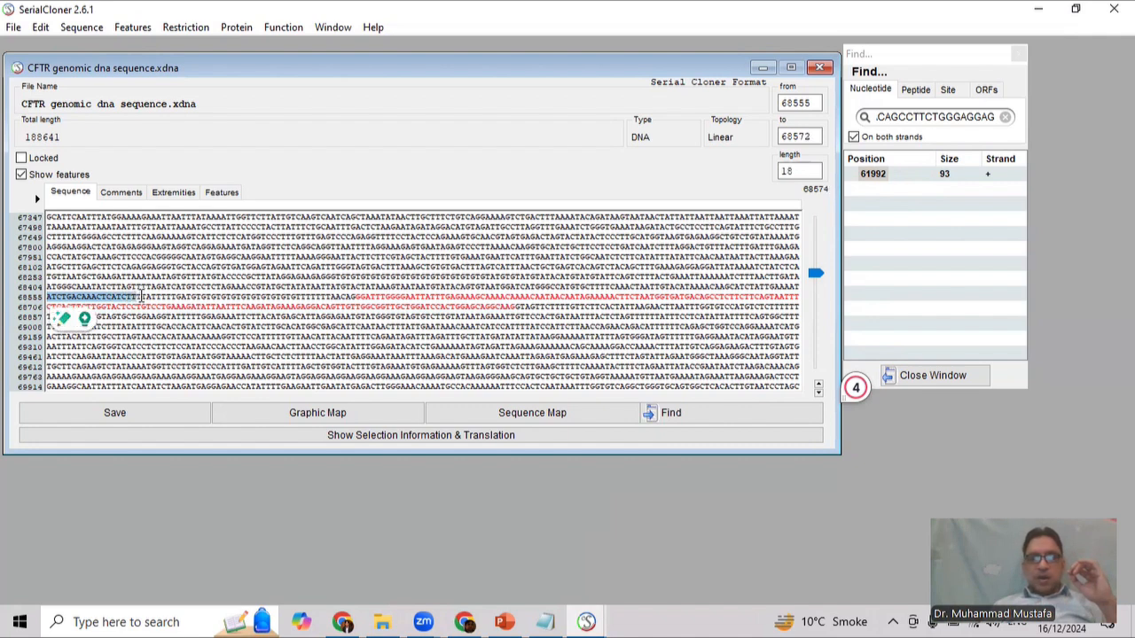
pyautogui.moveTo(142, 296); pyautogui.dragTo(155, 296)
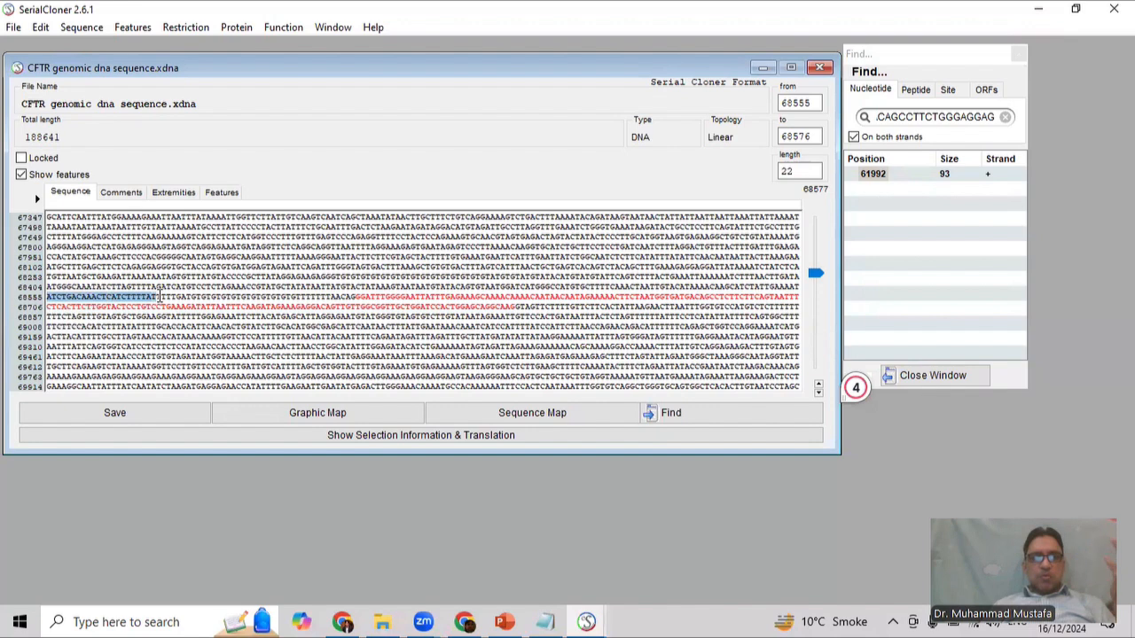
pyautogui.moveTo(156, 296); pyautogui.dragTo(161, 296)
pyautogui.hotkey('ctrl', 'c')
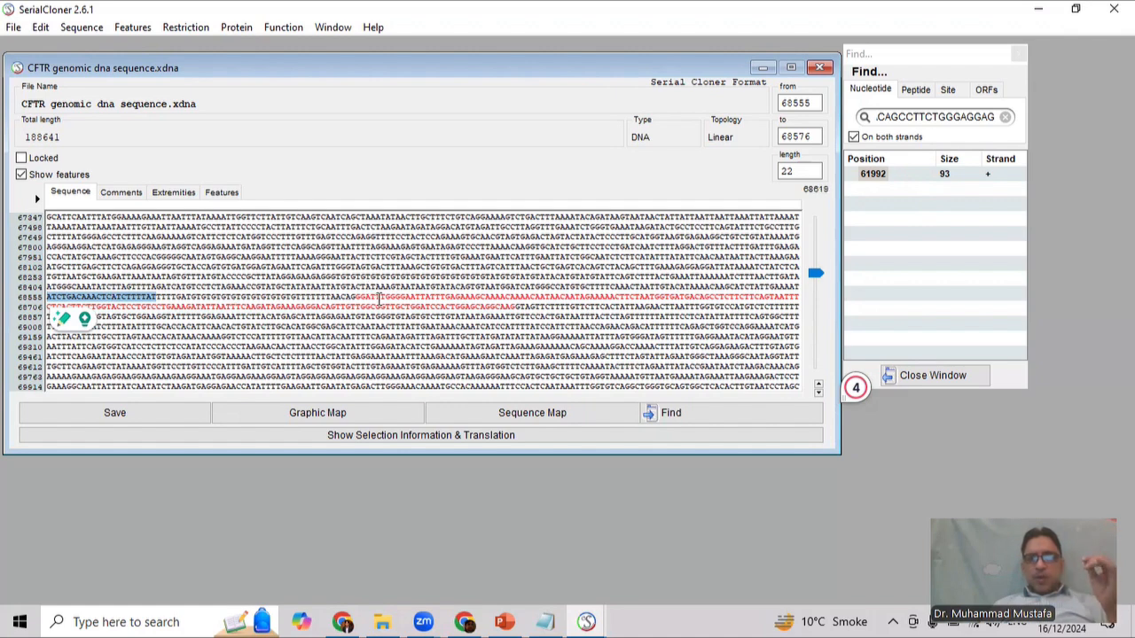
# - Copy the selected 22-base primer candidate, switch to Chrome, and find and open Kun's Oligonucleotide Tm calculator in a new tab
pyautogui.rightClick(149, 299)
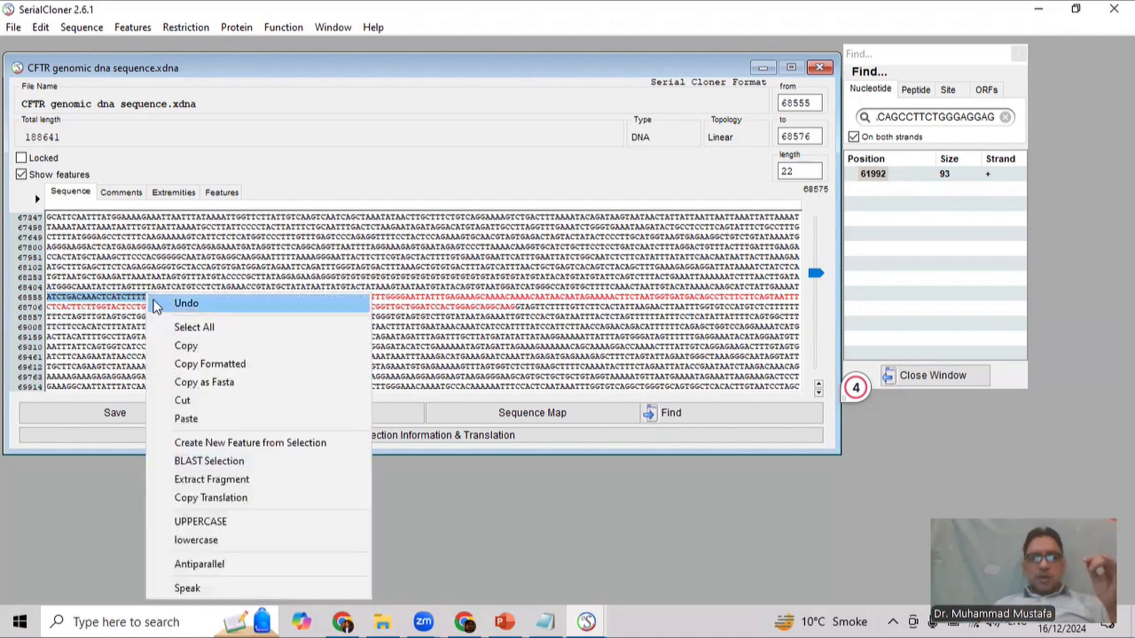
pyautogui.click(191, 346)
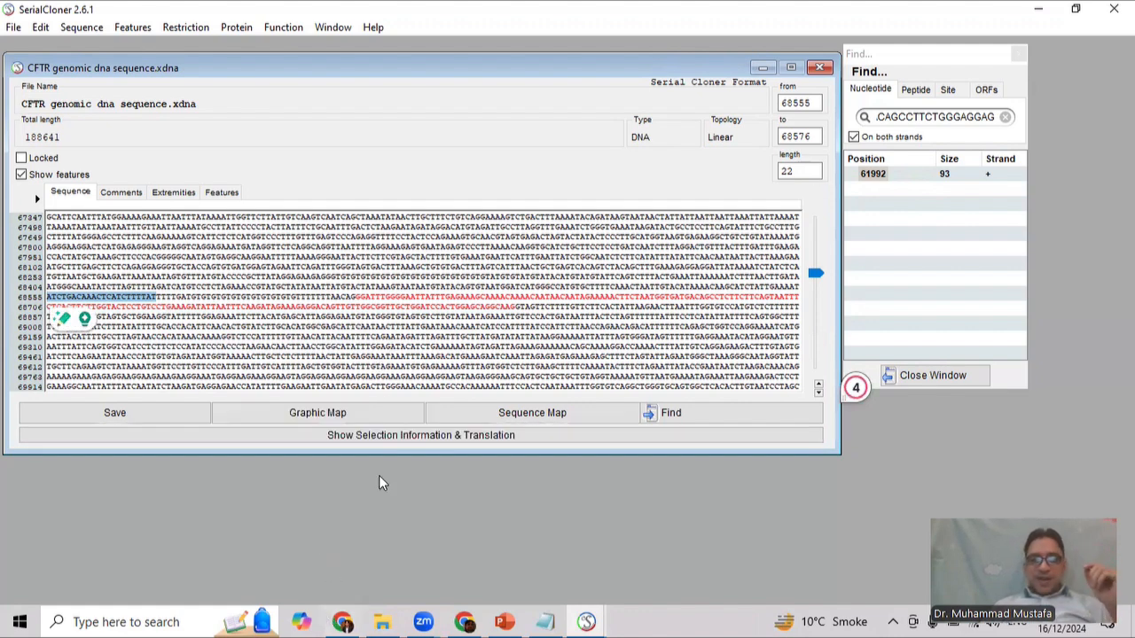
pyautogui.click(465, 622)
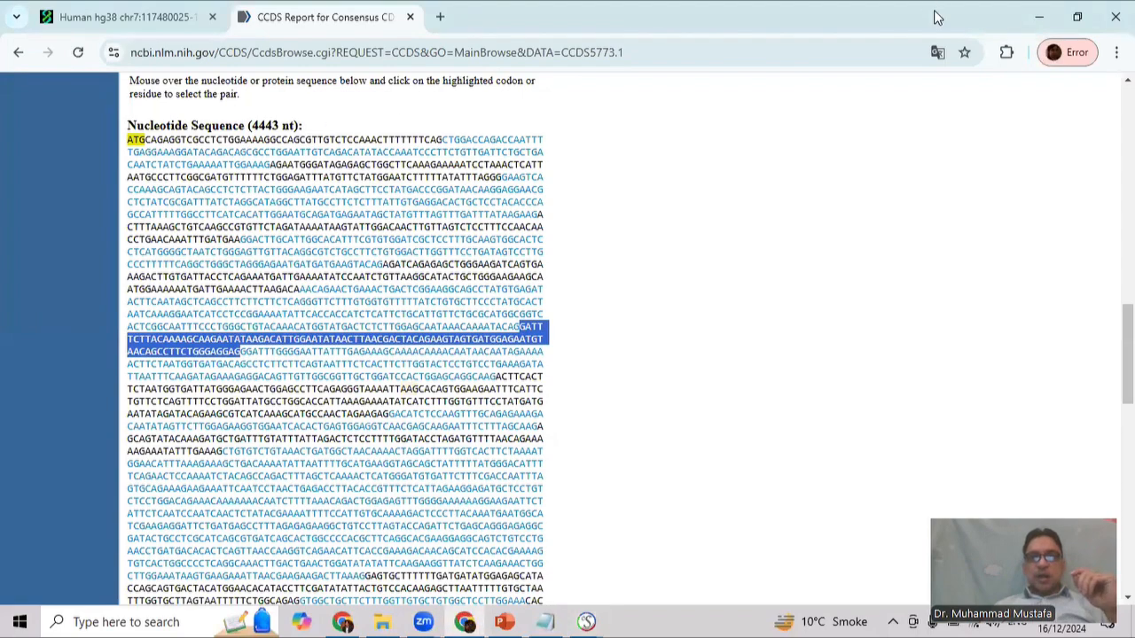
pyautogui.click(1069, 30)
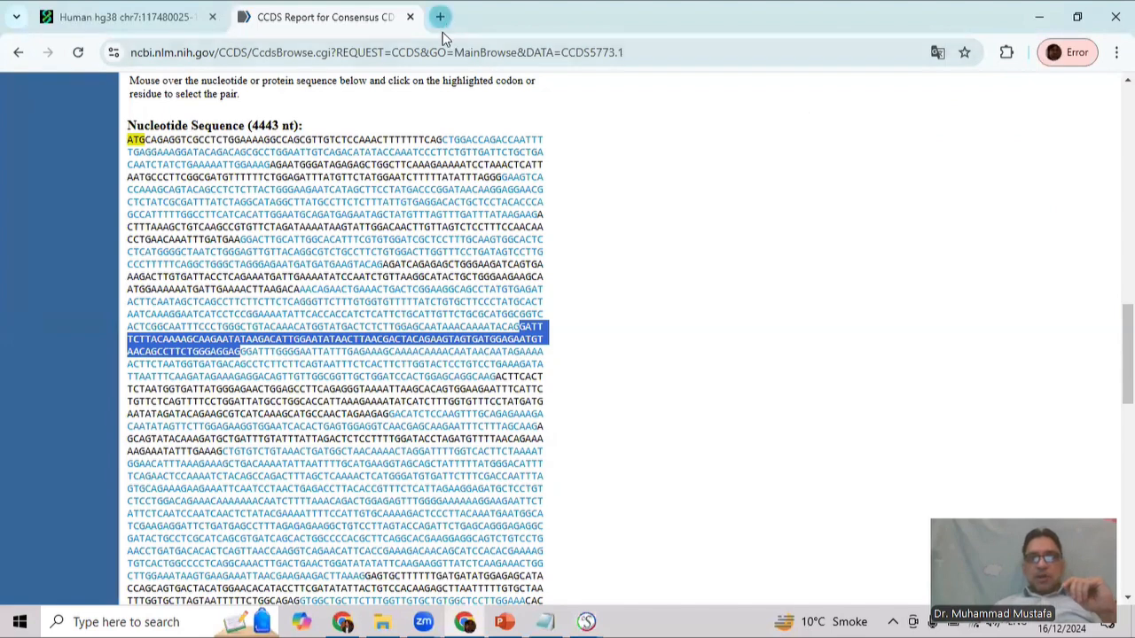
pyautogui.hotkey('ctrl', 't')
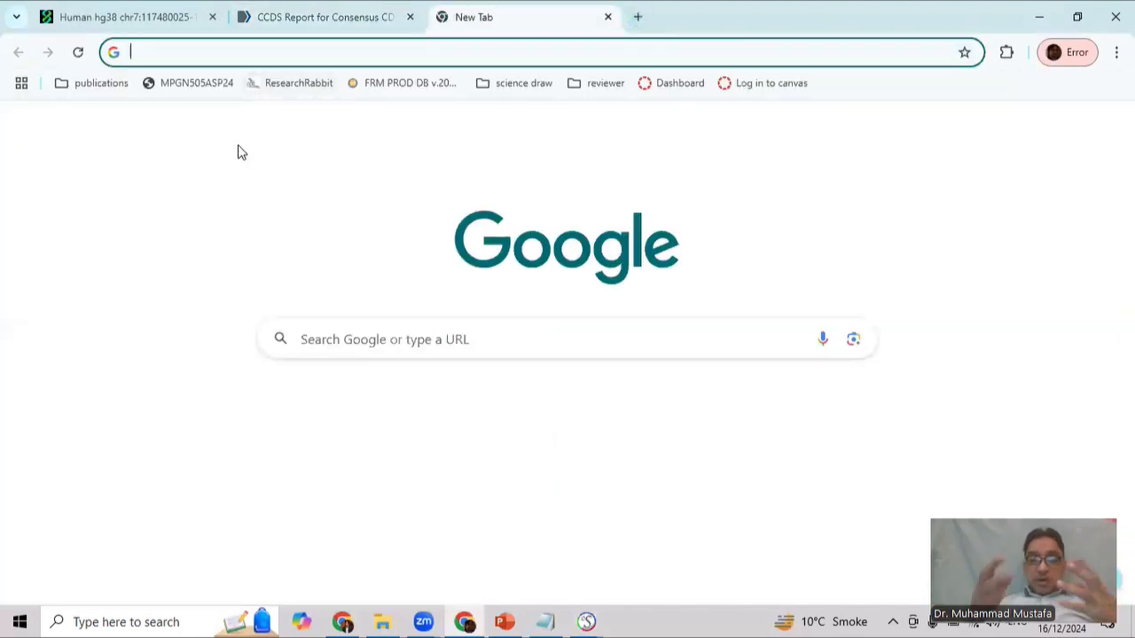
pyautogui.write('kun')
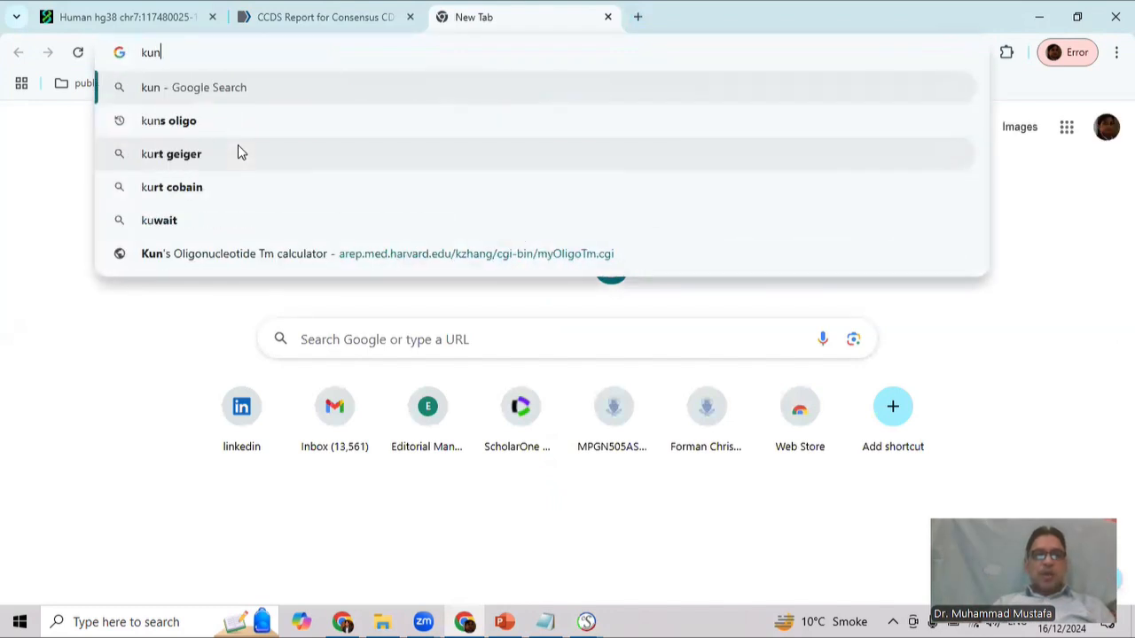
pyautogui.write('s oligonucleotide ca')
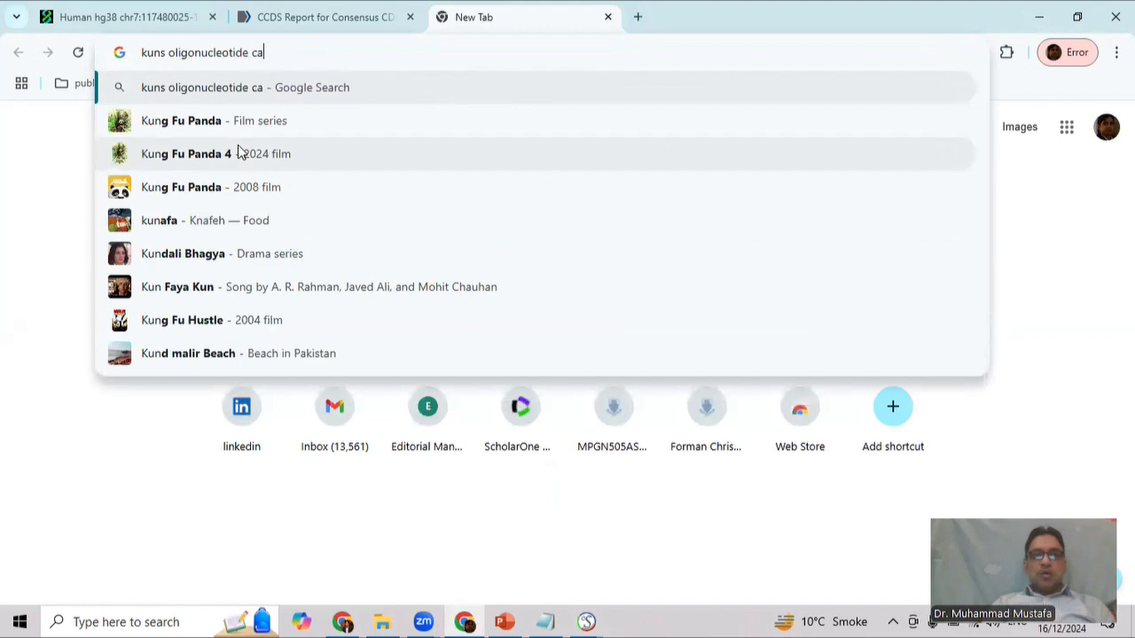
pyautogui.write('lculator')
pyautogui.press('Return')
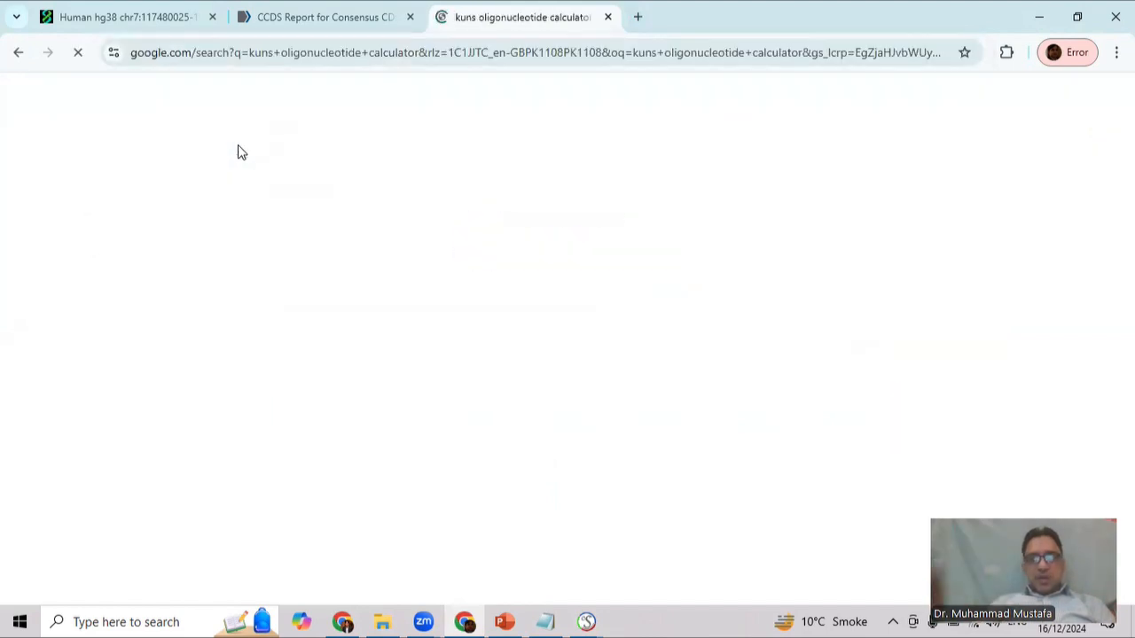
pyautogui.click(289, 256)
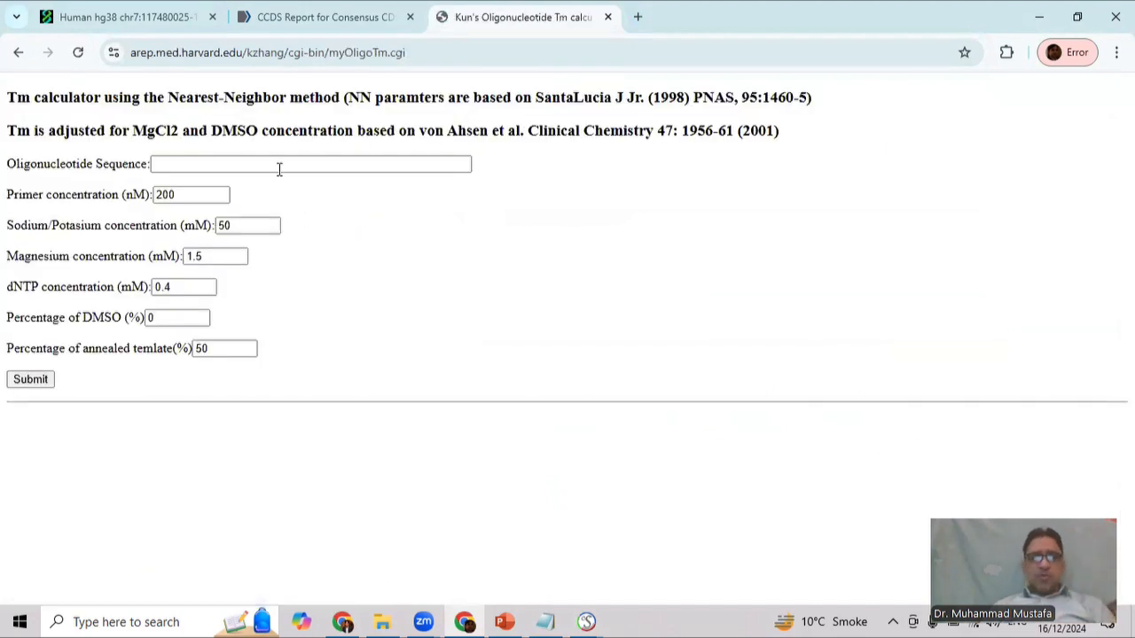
# - Calculate the melting temperature of the copied primer candidate ATCTGACAAACTCATCTTTTAT with the default concentrations
pyautogui.click(277, 165)
pyautogui.hotkey('ctrl', 'v')
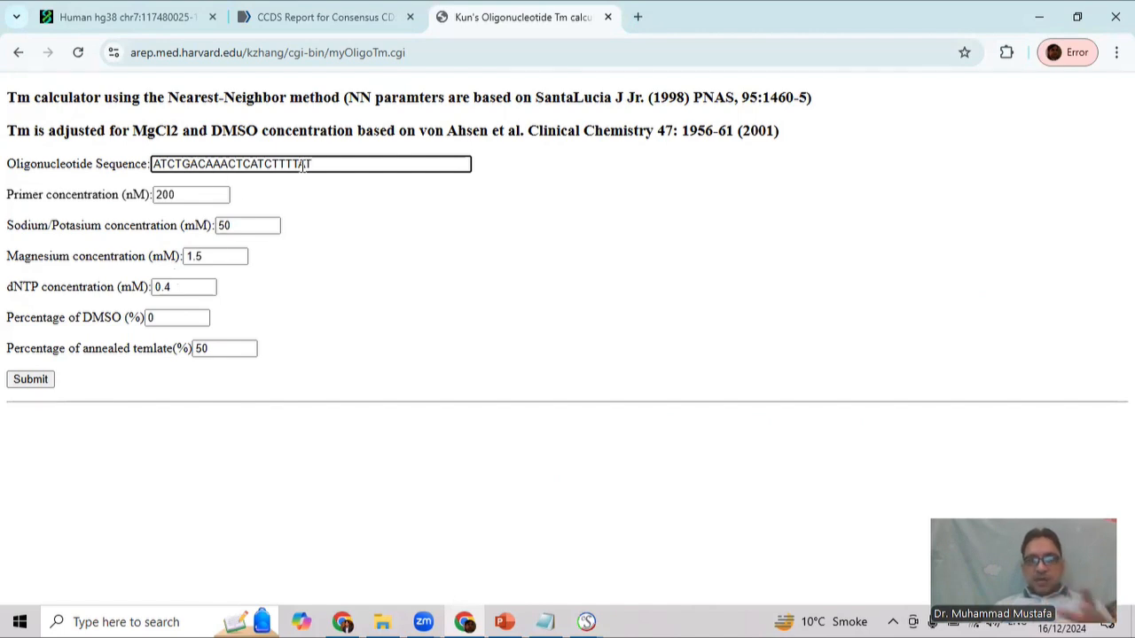
pyautogui.click(34, 382)
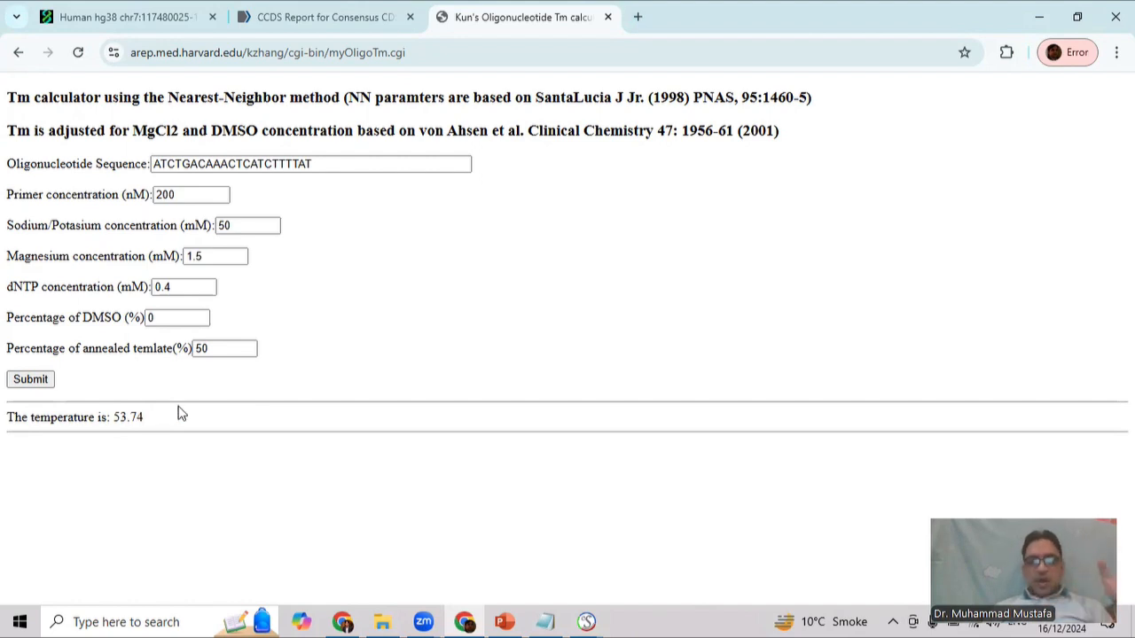
# - Switch to Serial Cloner, select the 23-base candidate ATGGATCATGGGCCATGTGCTTT at 68493–68515 upstream of exon 10, and copy it
pyautogui.click(578, 616)
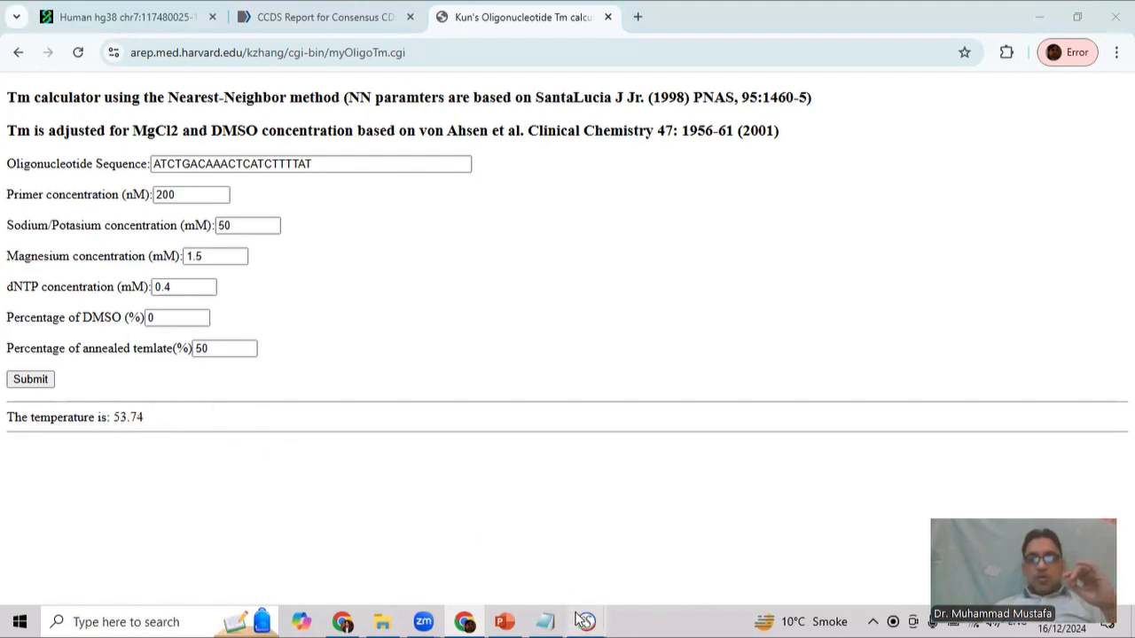
pyautogui.click(636, 555)
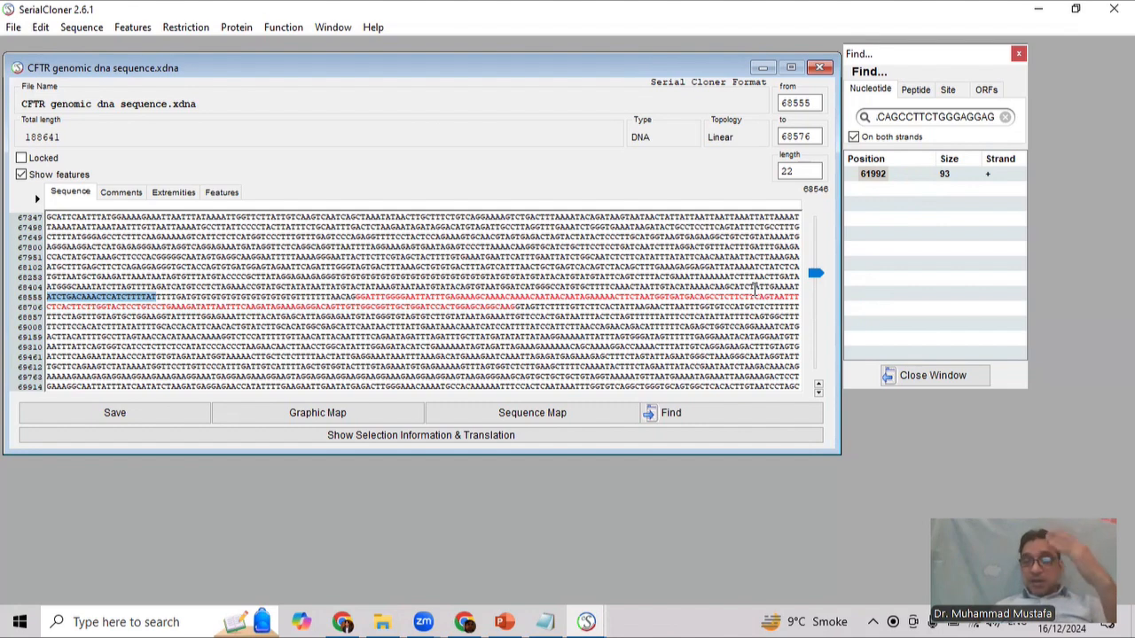
pyautogui.click(749, 289)
pyautogui.moveTo(678, 287); pyautogui.dragTo(760, 280)
pyautogui.click(734, 285)
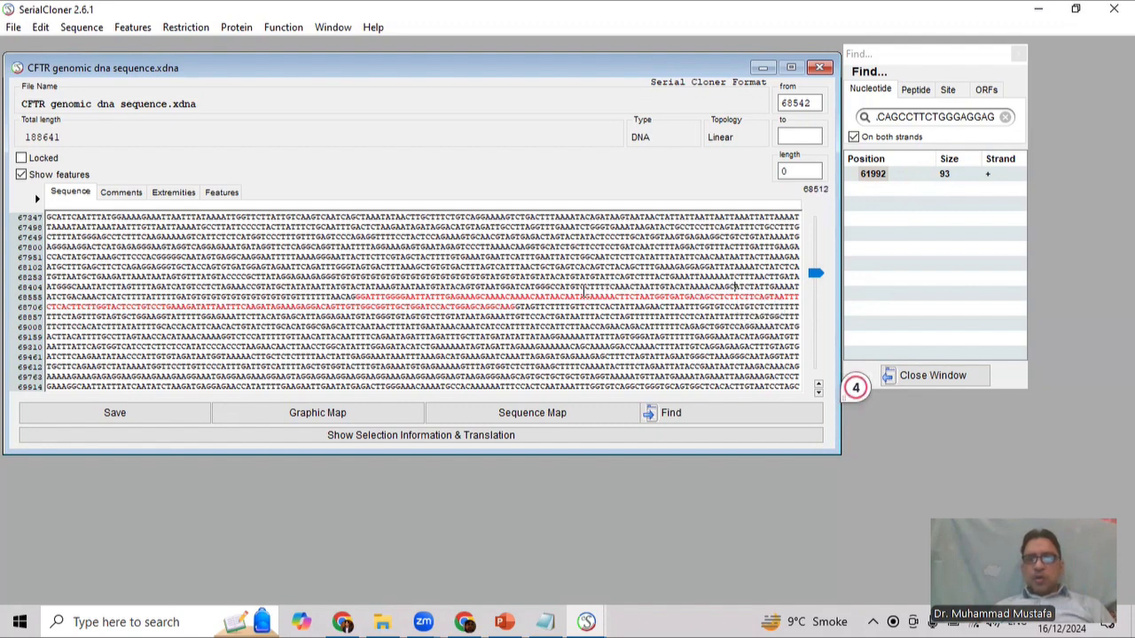
pyautogui.moveTo(517, 284); pyautogui.dragTo(600, 287)
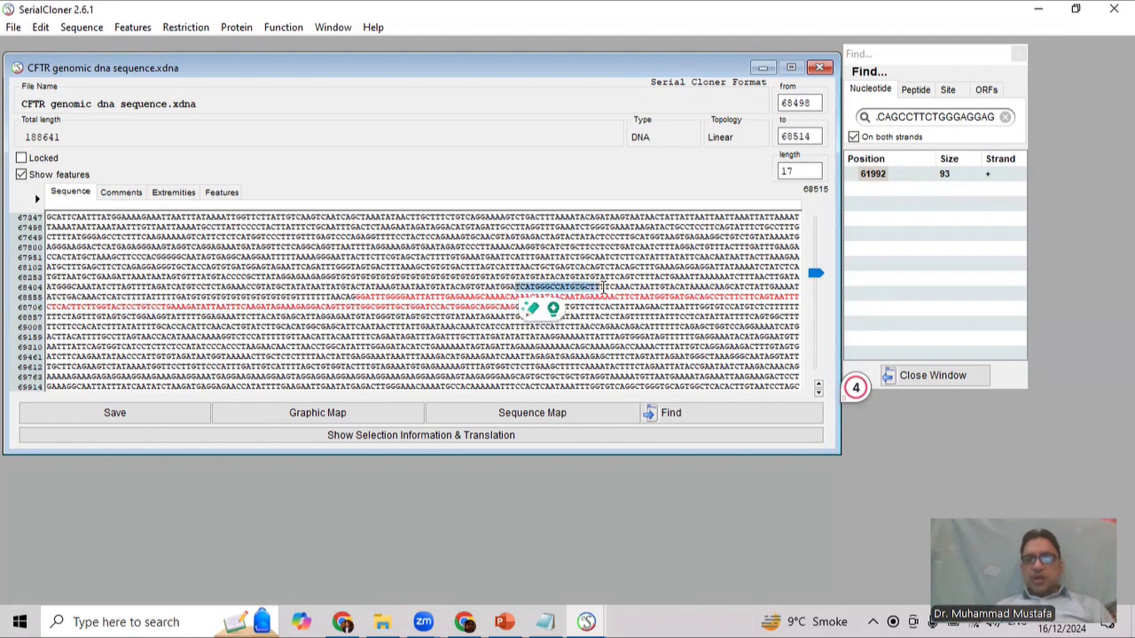
pyautogui.click(551, 285)
pyautogui.moveTo(489, 286); pyautogui.dragTo(612, 288)
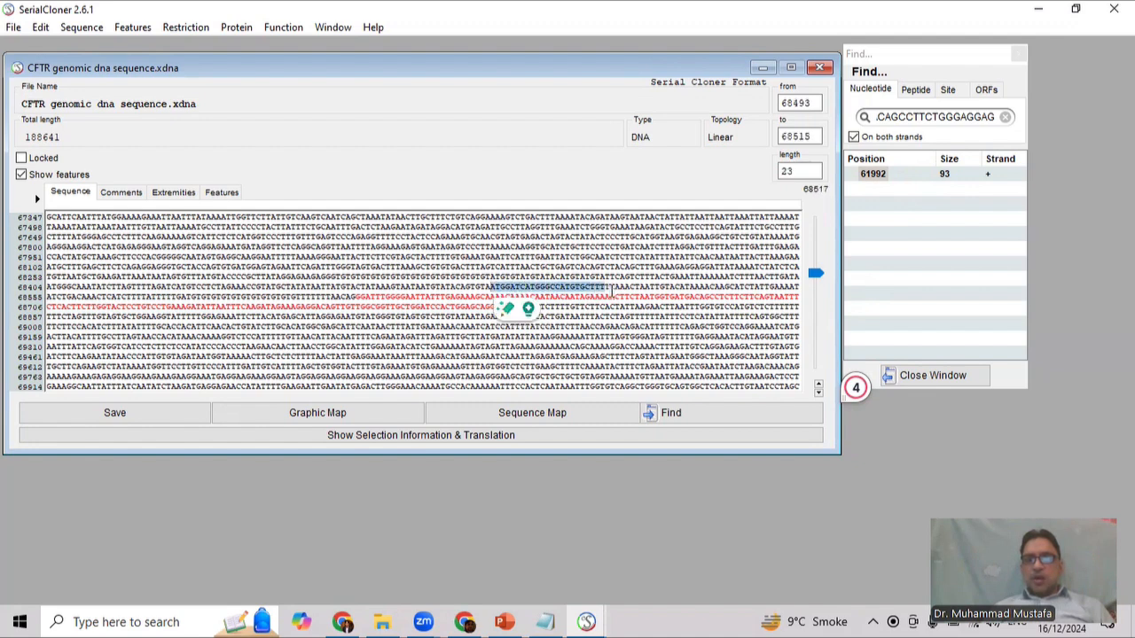
pyautogui.rightClick(564, 293)
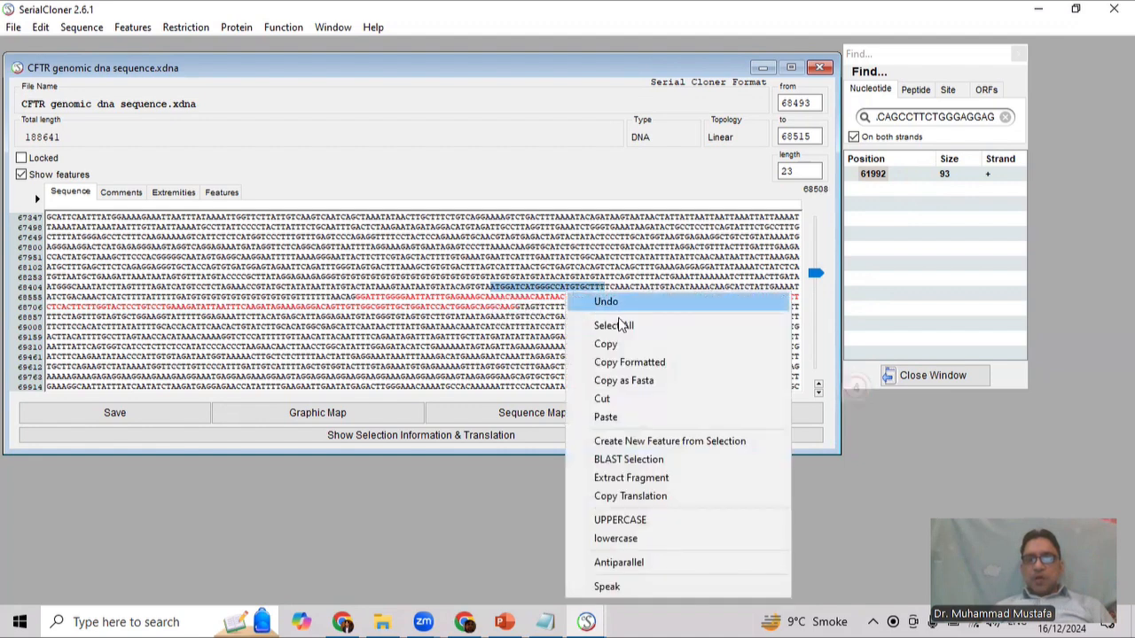
pyautogui.click(629, 343)
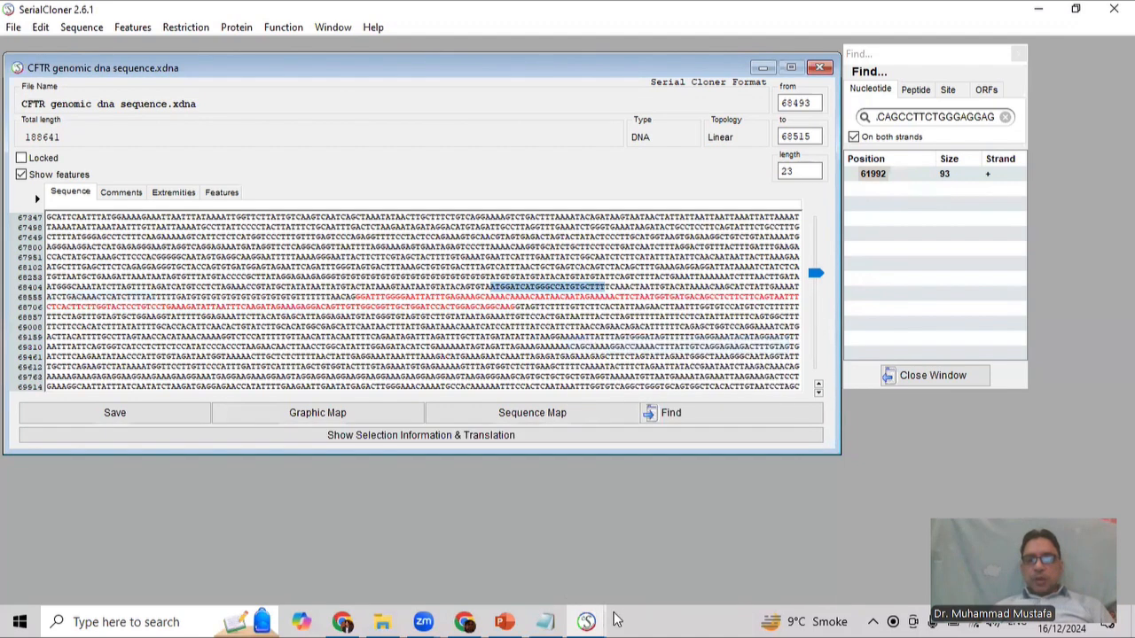
# - Return to the Tm calculator in Chrome, replace the oligonucleotide sequence with ATGGATCATGGGCCATGTGCTTT, and calculate its melting temperature
pyautogui.click(464, 621)
pyautogui.click(321, 168)
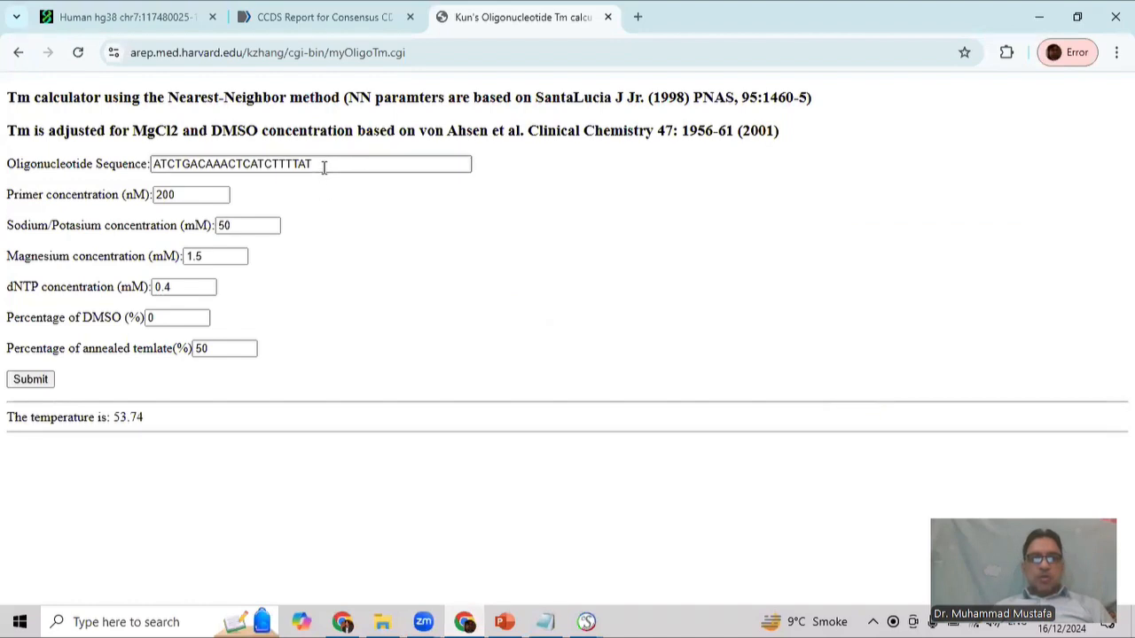
pyautogui.hotkey('ctrl', 'a')
pyautogui.hotkey('ctrl', 'v')
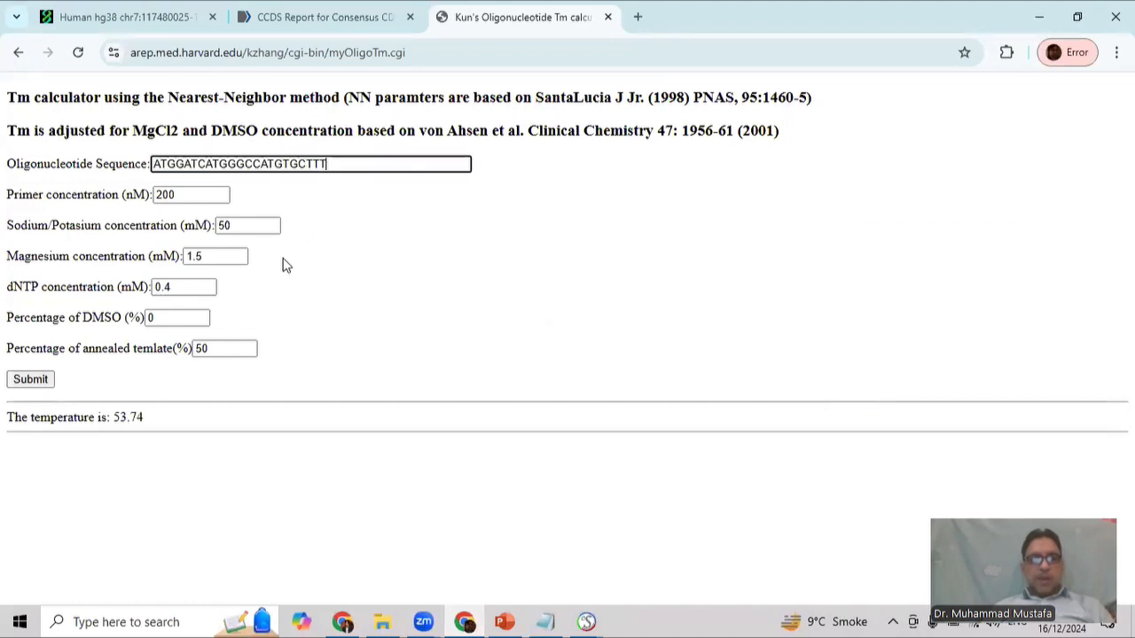
pyautogui.click(44, 381)
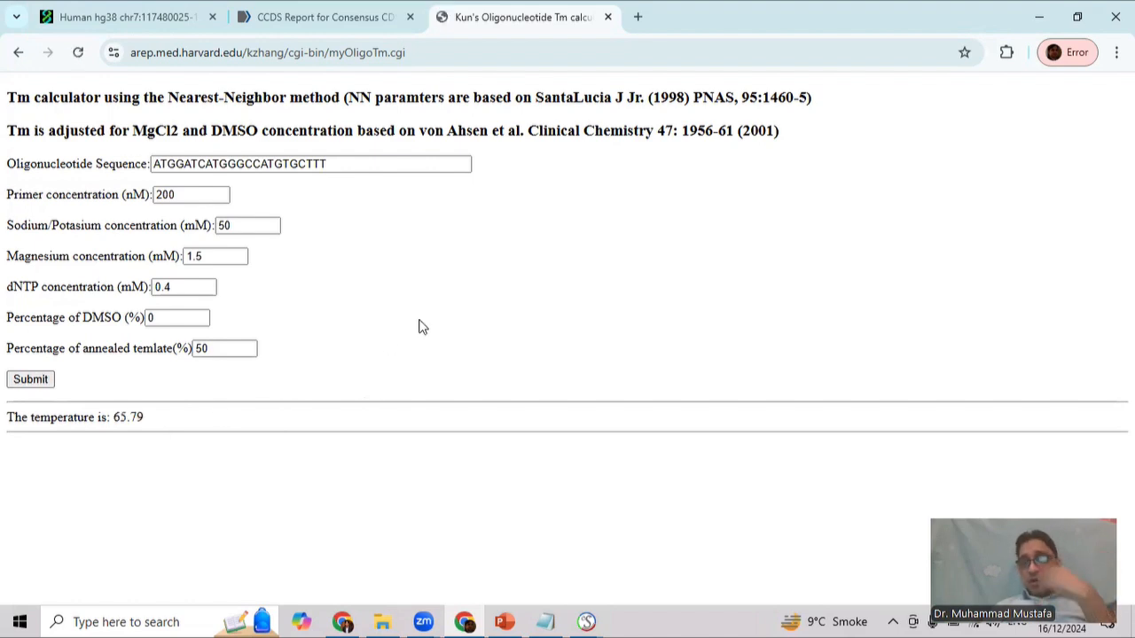
# - Trim the three trailing T bases to leave ATGGATCATGGGCCATGTGC and recalculate the melting temperature
pyautogui.click(352, 162)
pyautogui.click(352, 162)
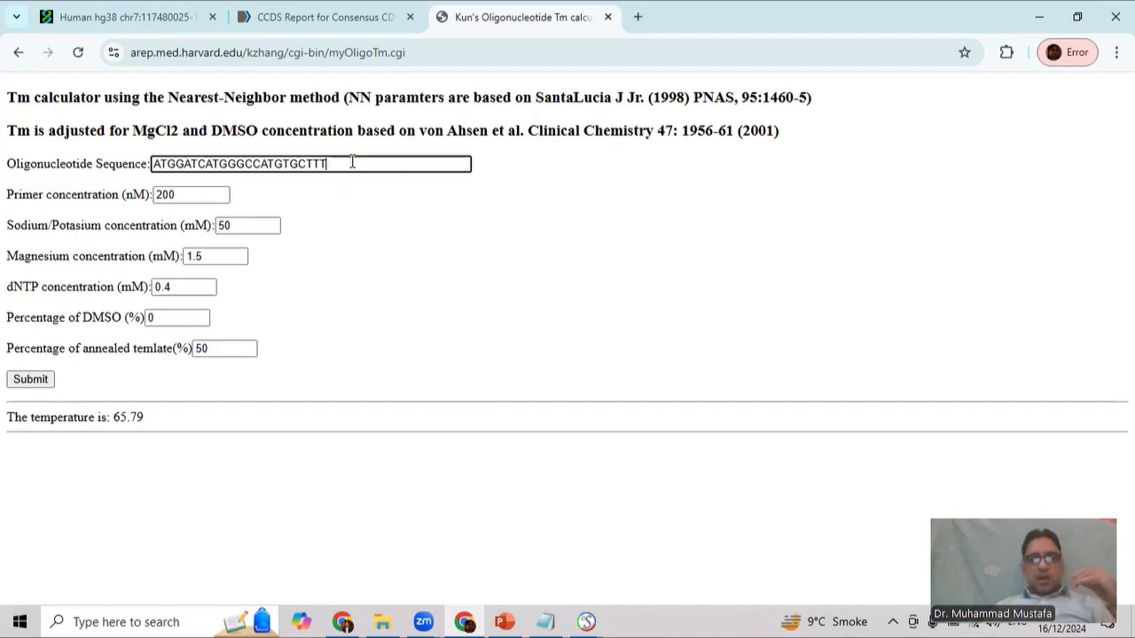
pyautogui.press('BackSpace')
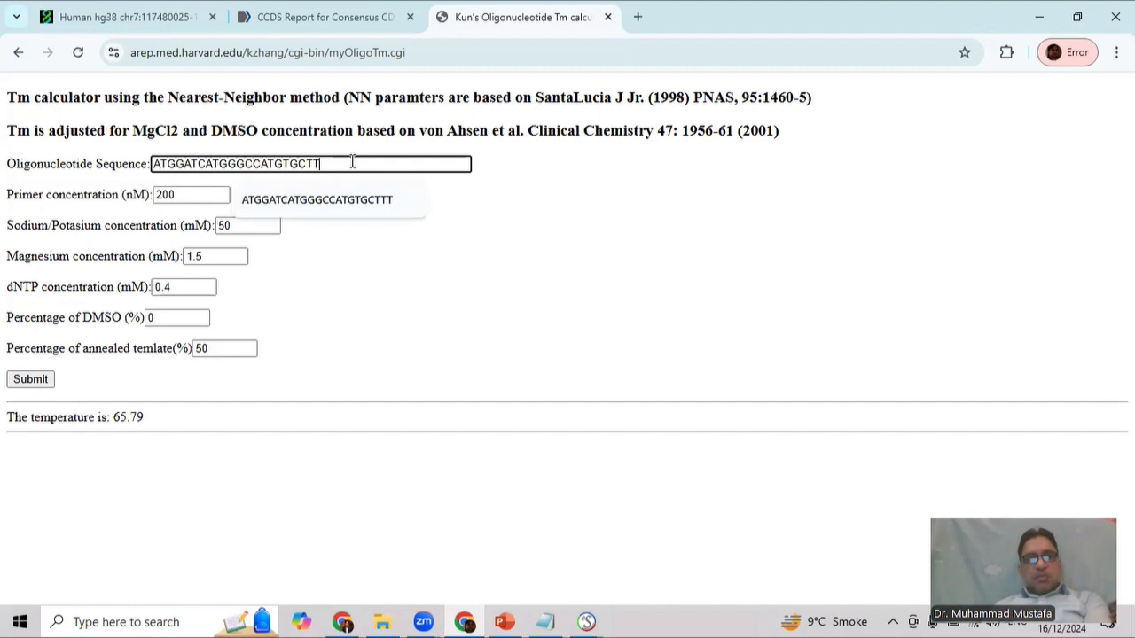
pyautogui.click(30, 380)
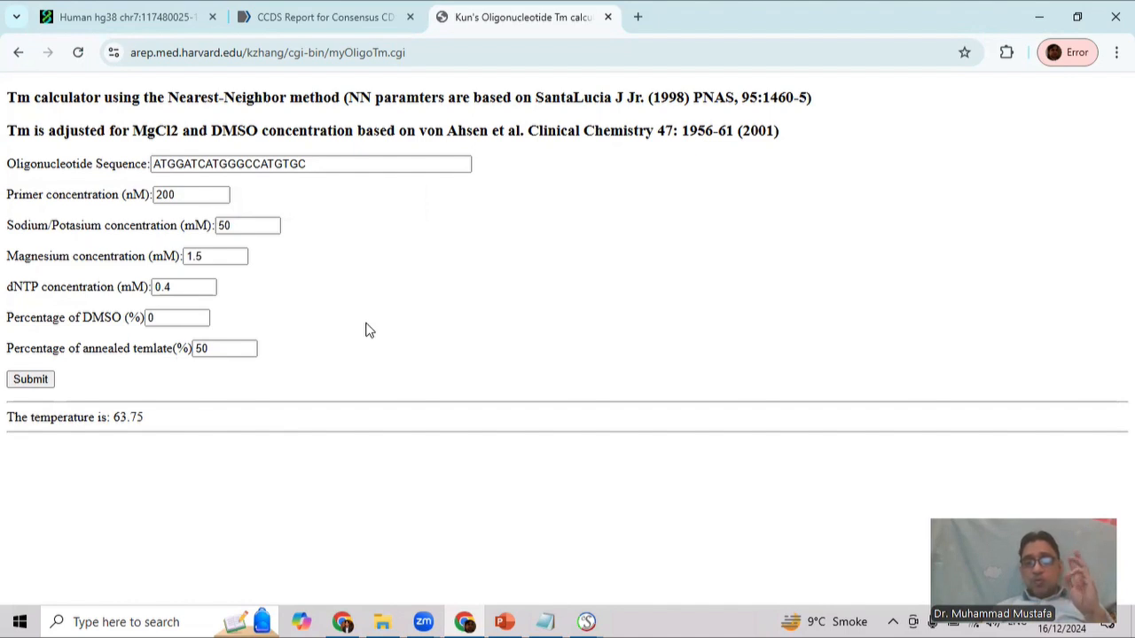
# - Try the shorter primer ATGGATCATGGGCCATGT by removing the final two bases, and calculate its melting temperature
pyautogui.click(328, 167)
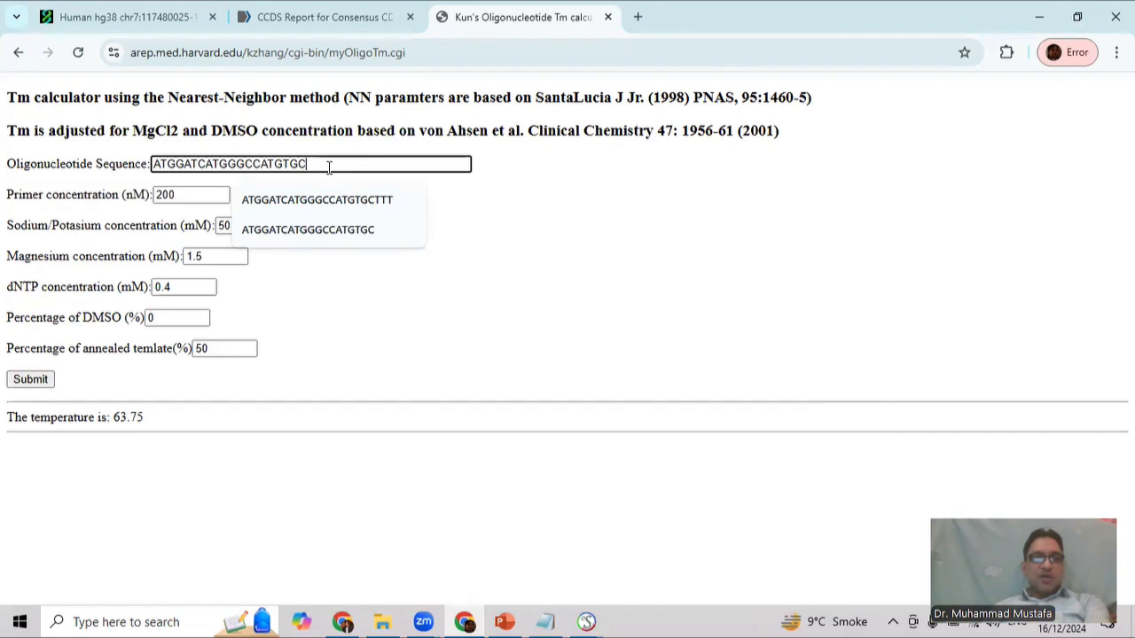
pyautogui.press('BackSpace')
pyautogui.click(44, 381)
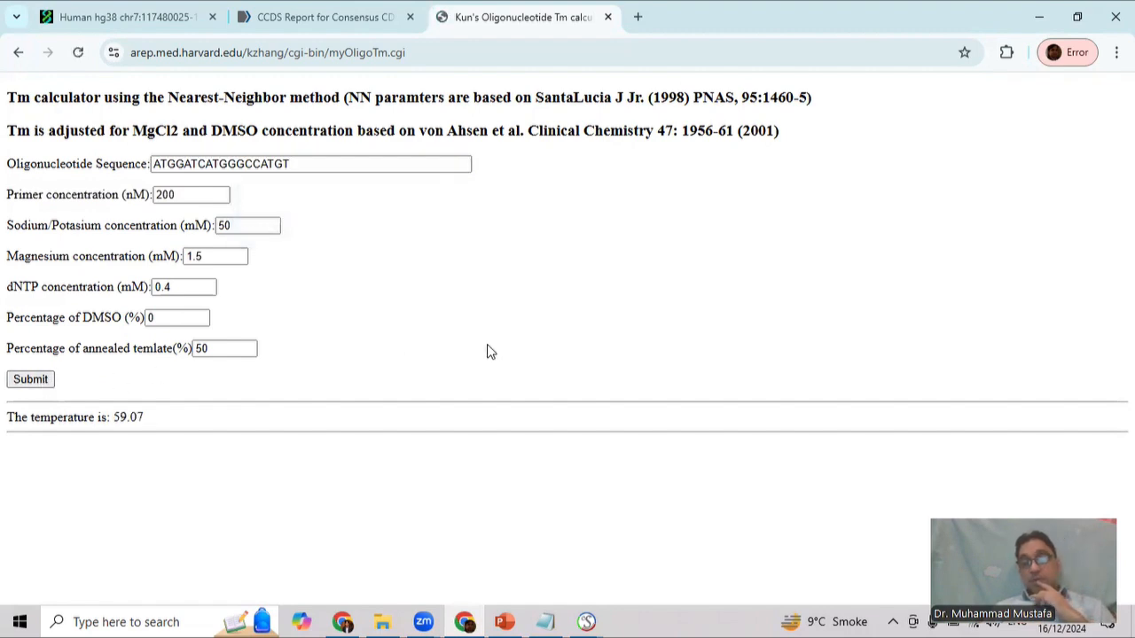
# - Restore and recheck ATGGATCATGGGCCATGTGC, then remove only its last base to get ATGGATCATGGGCCATGTG and calculate its melting temperature
pyautogui.click(335, 165)
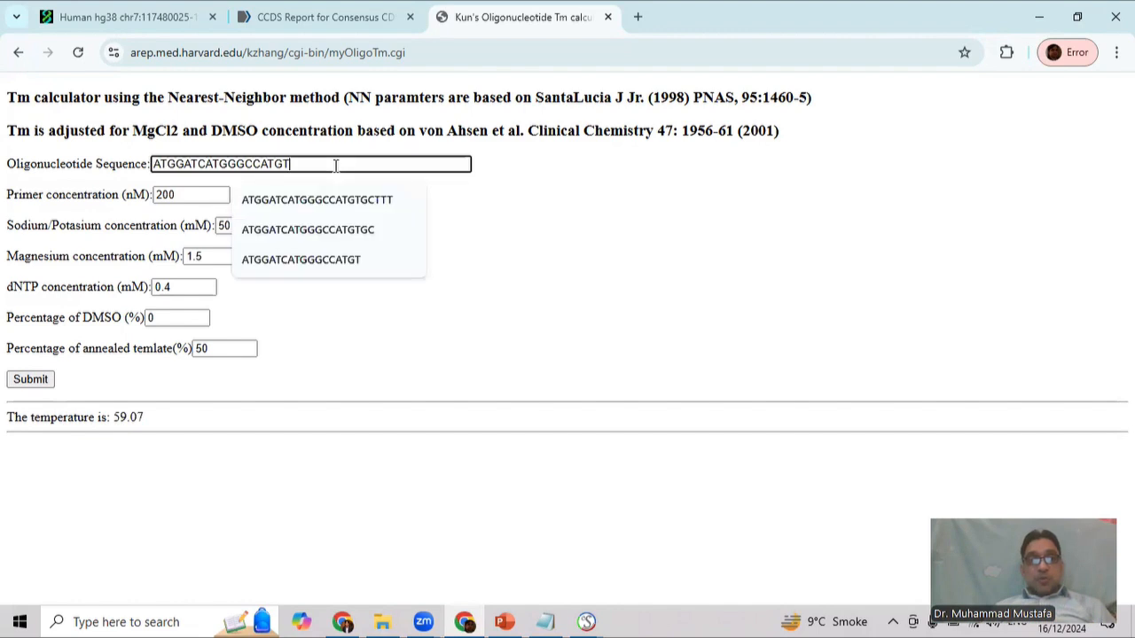
pyautogui.click(355, 230)
pyautogui.click(32, 381)
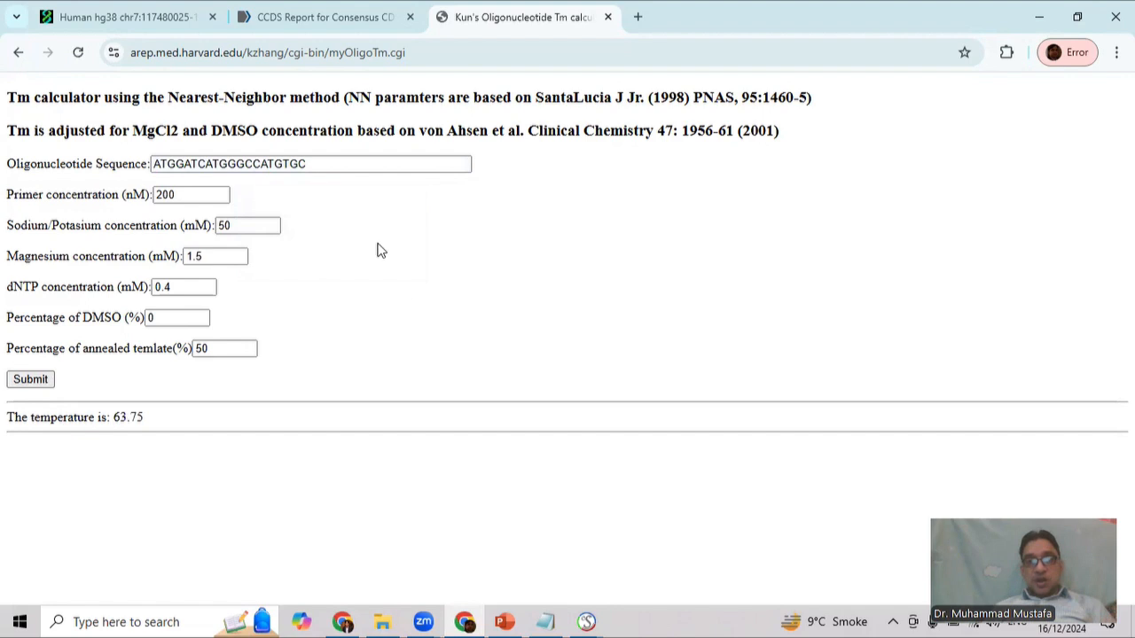
pyautogui.click(341, 160)
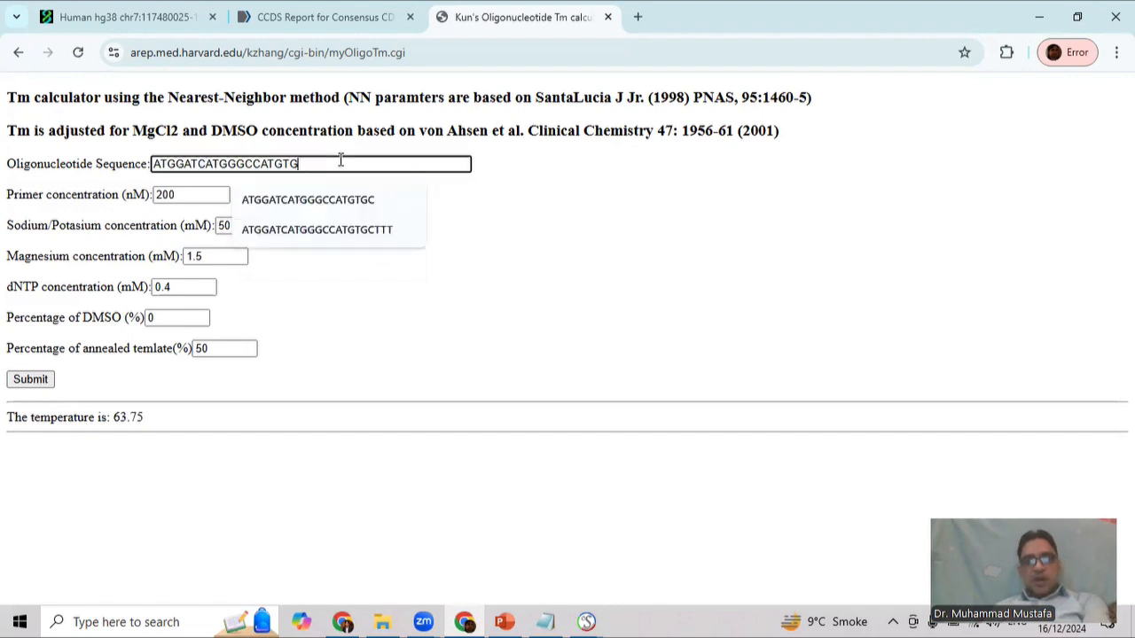
pyautogui.click(30, 380)
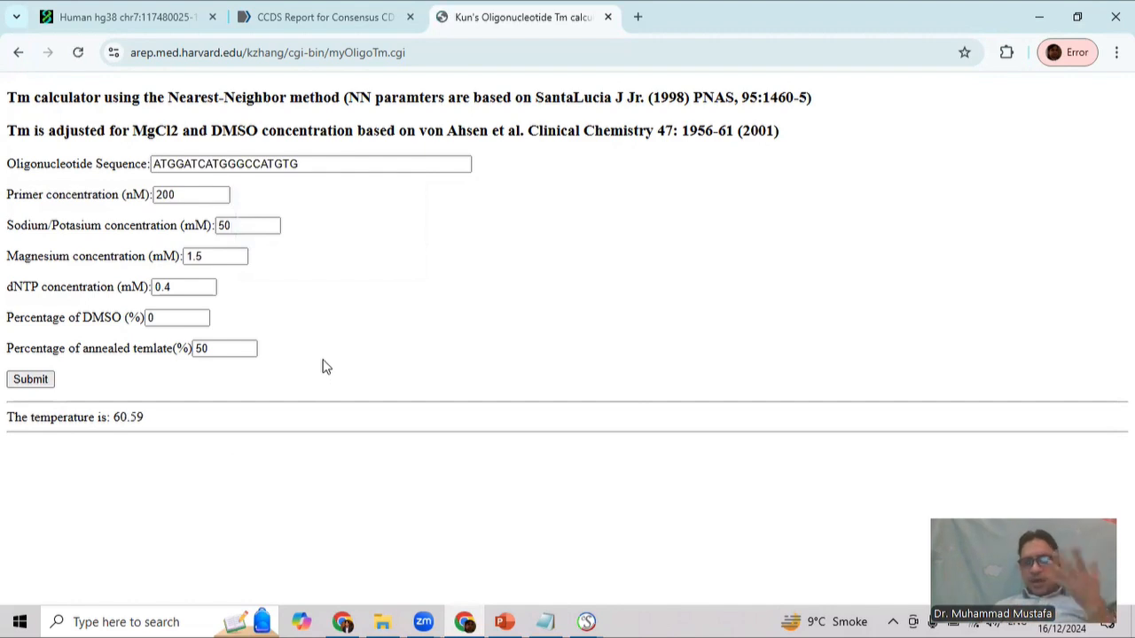
# - Copy the 19-base primer ATGGATCATGGGCCATGTG, search for it in the Serial Cloner CFTR sequence, and select the match at 68493–68511
pyautogui.doubleClick(330, 169)
pyautogui.hotkey('ctrl', 'c')
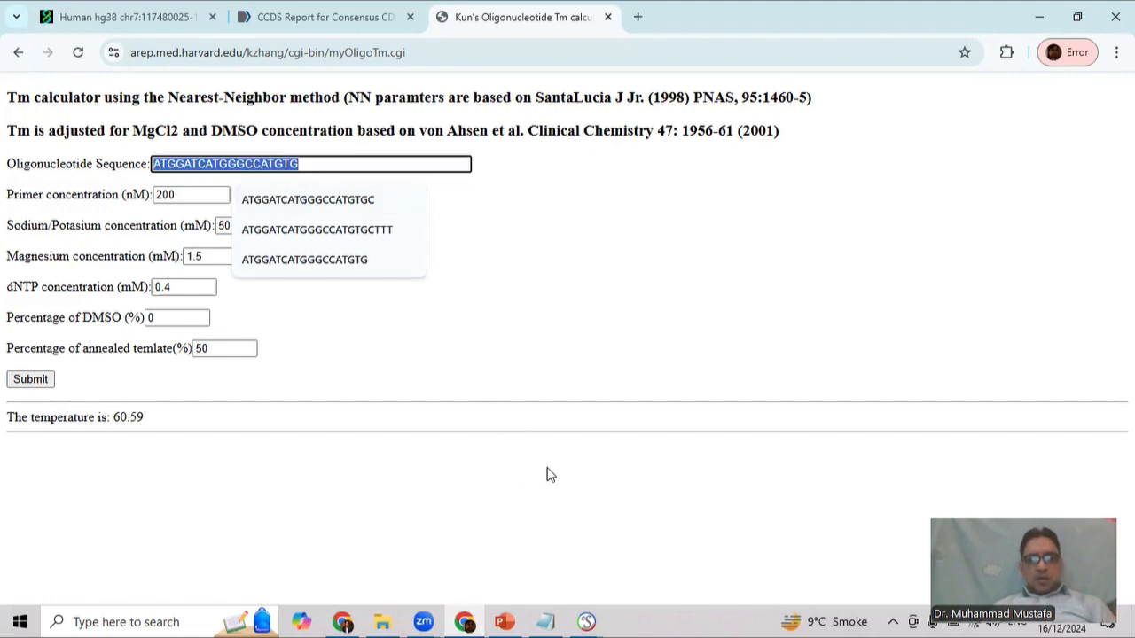
pyautogui.moveTo(587, 620)
pyautogui.click(601, 541)
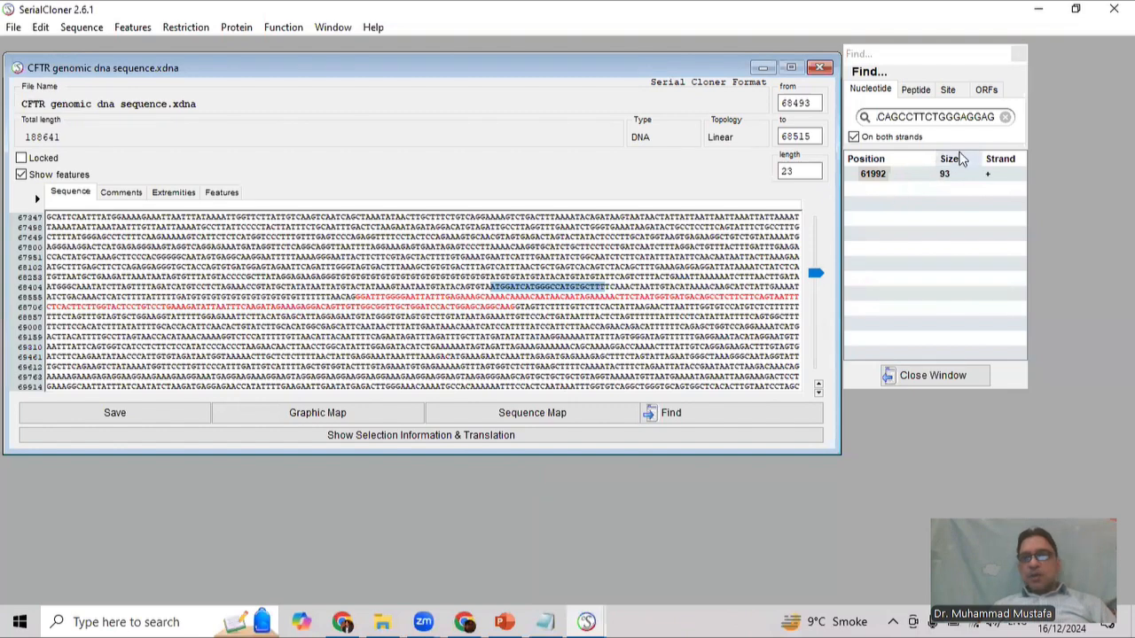
pyautogui.click(1007, 117)
pyautogui.click(1007, 116)
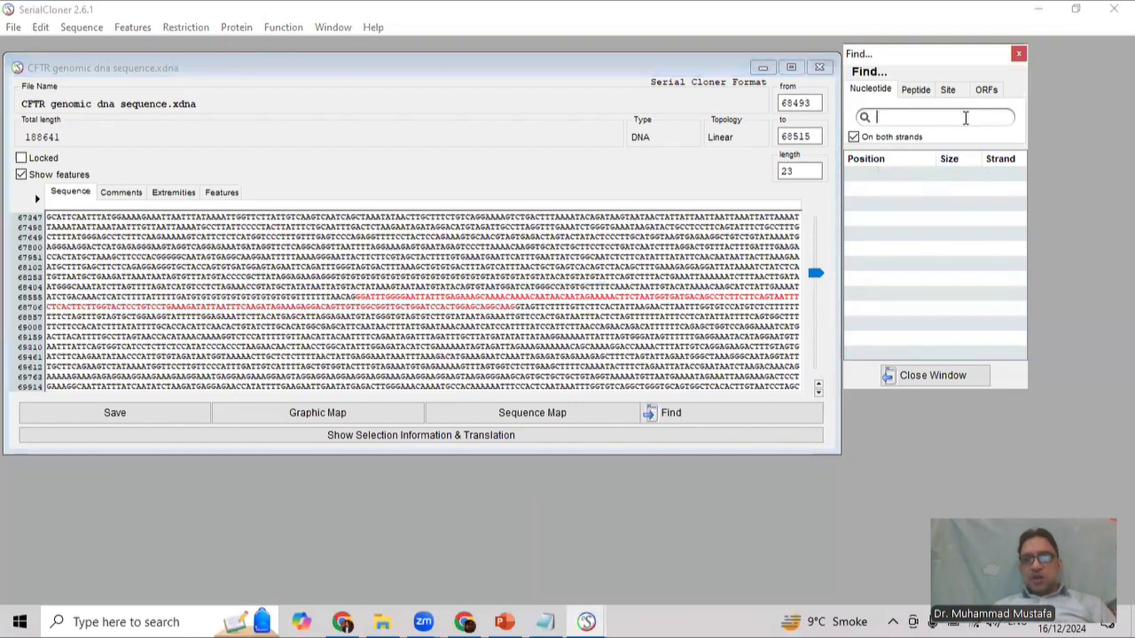
pyautogui.hotkey('ctrl', 'v')
pyautogui.click(911, 173)
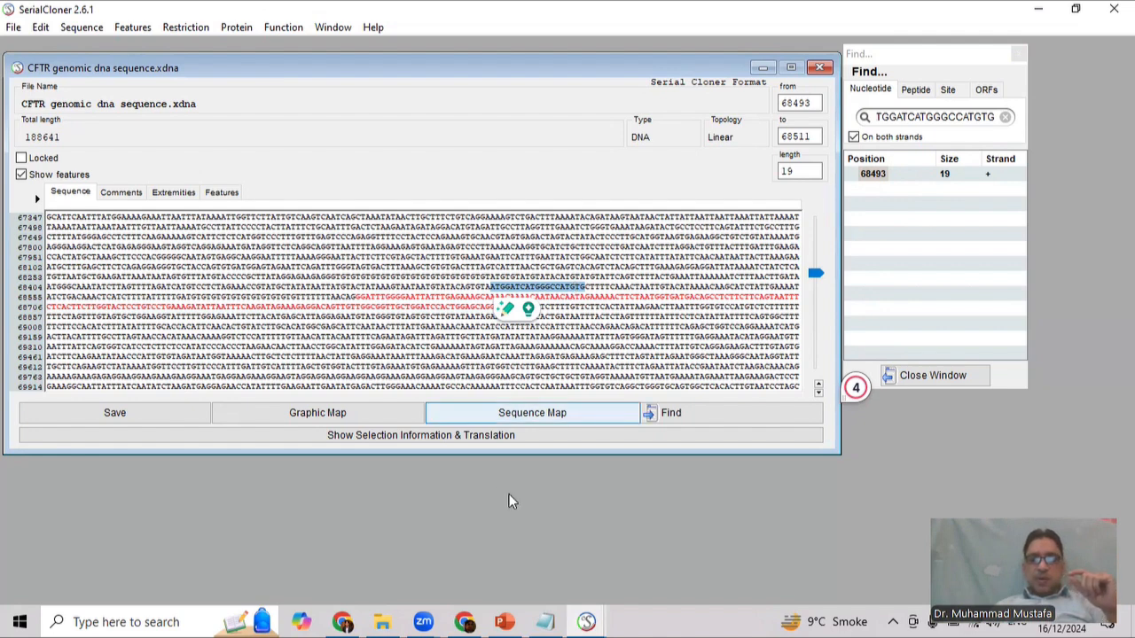
# - Switch to the PCR primer presentation in PowerPoint and add the bullet "Forward: Seq of sense" below the list on slide 3
pyautogui.moveTo(508, 621)
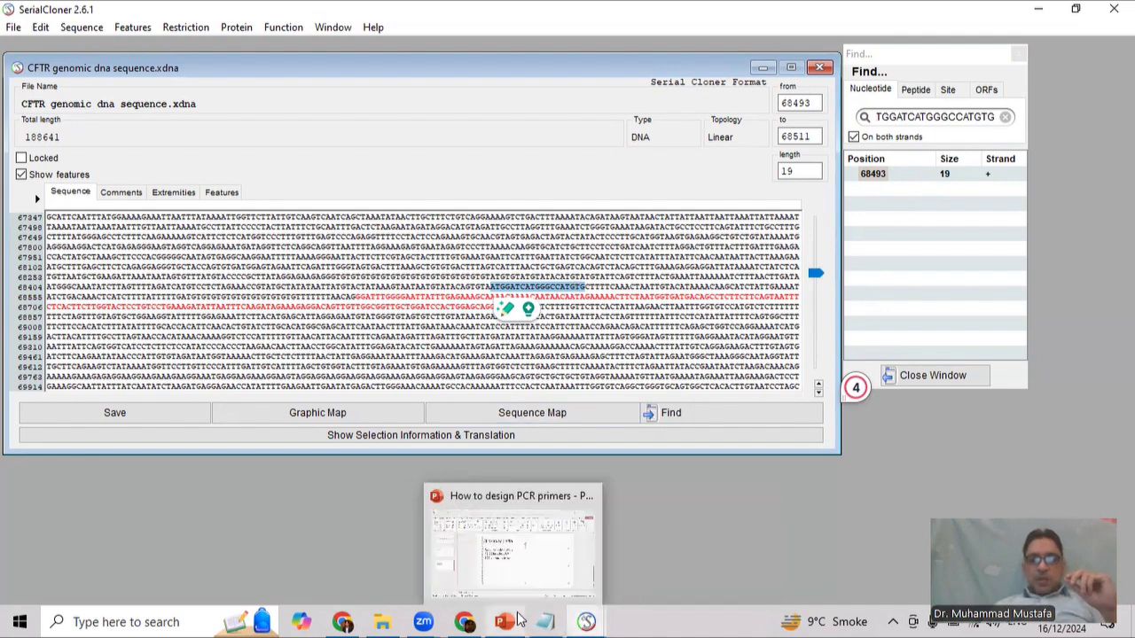
pyautogui.click(505, 621)
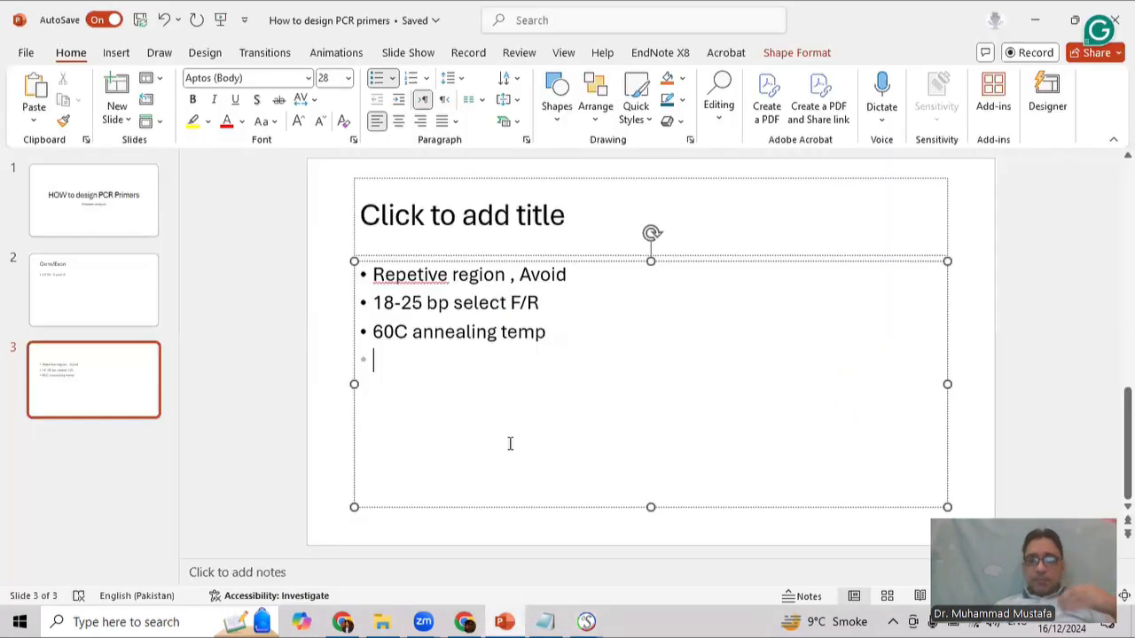
pyautogui.press('Return')
pyautogui.write('Fo')
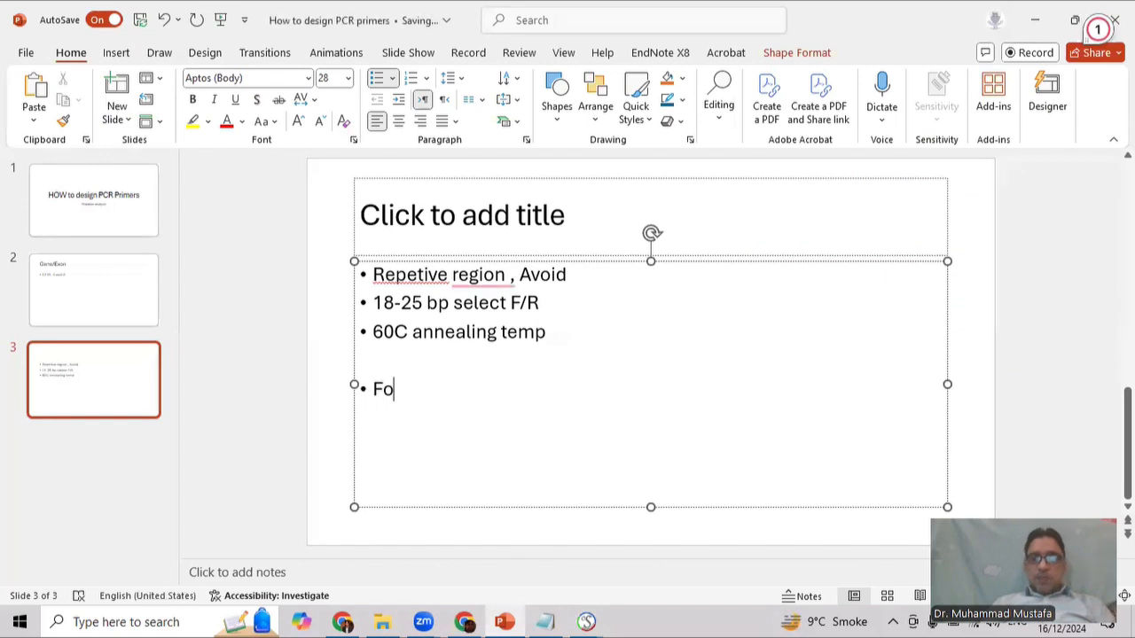
pyautogui.write('rward:  ')
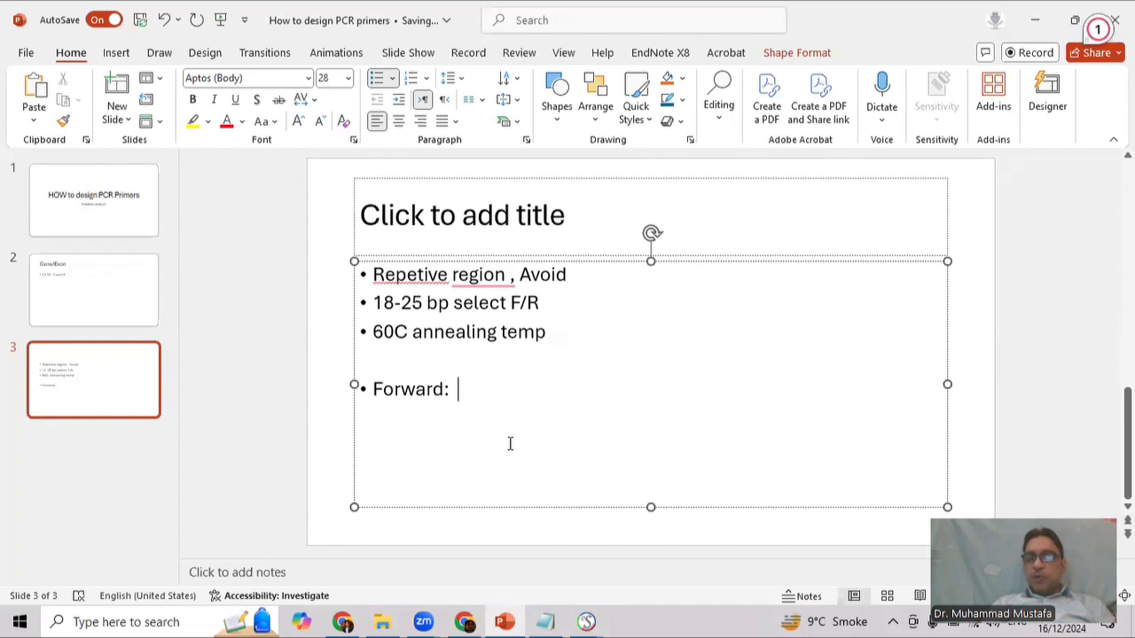
pyautogui.write('Seq of sense')
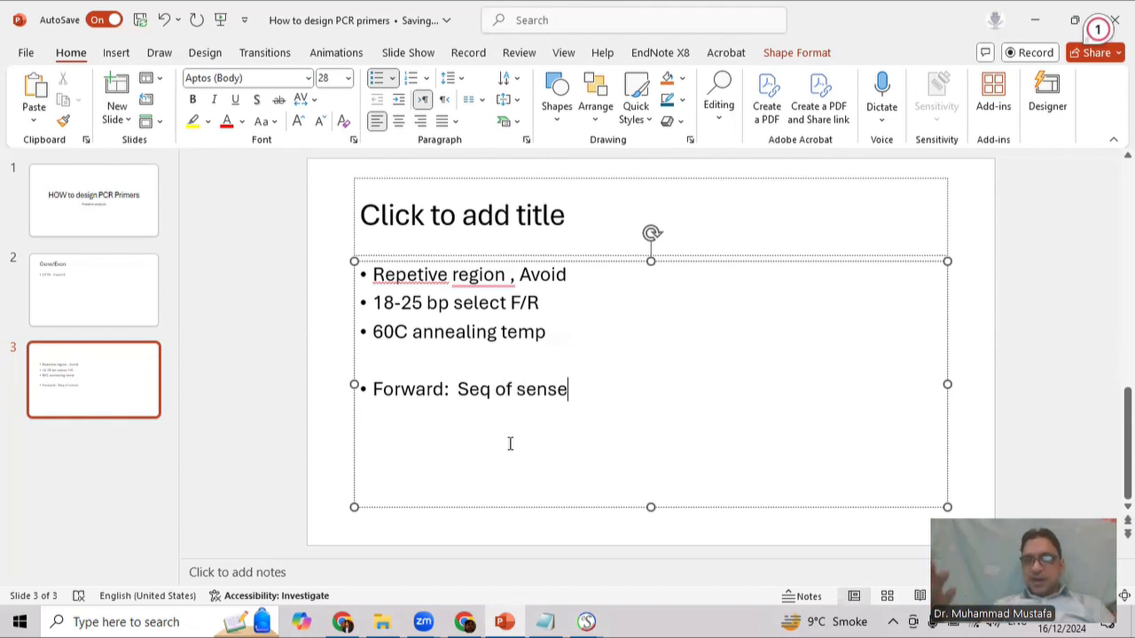
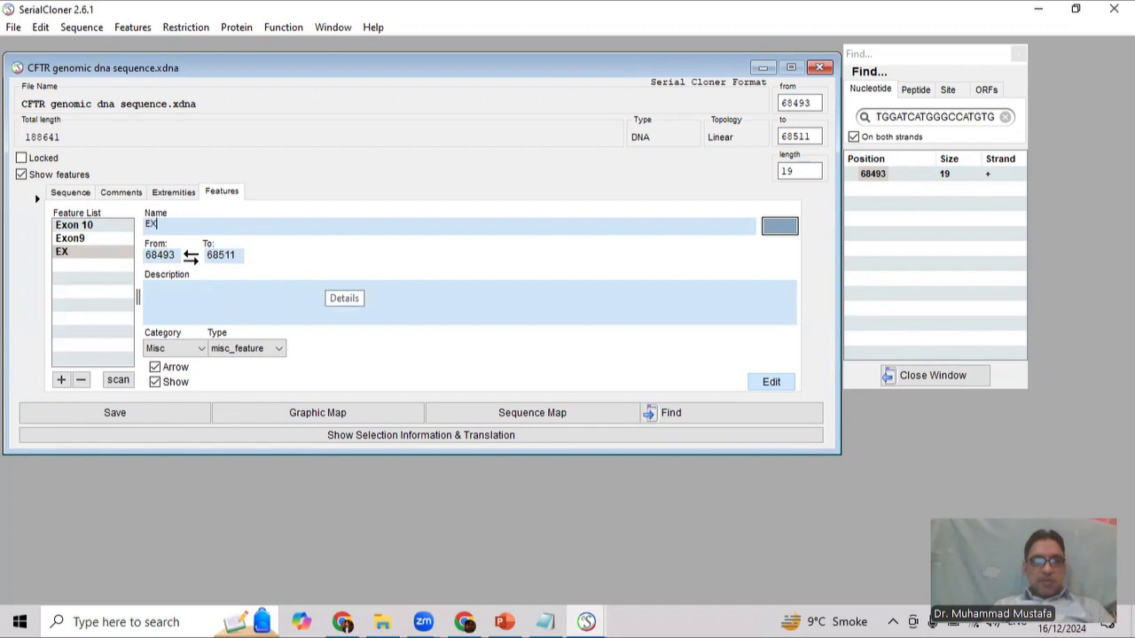
# - Name the feature at 68493–68511 in Serial Cloner CFTR-Ex10-F and check its label in the CFTR sequence
pyautogui.write('CFTR-Ex10-F')
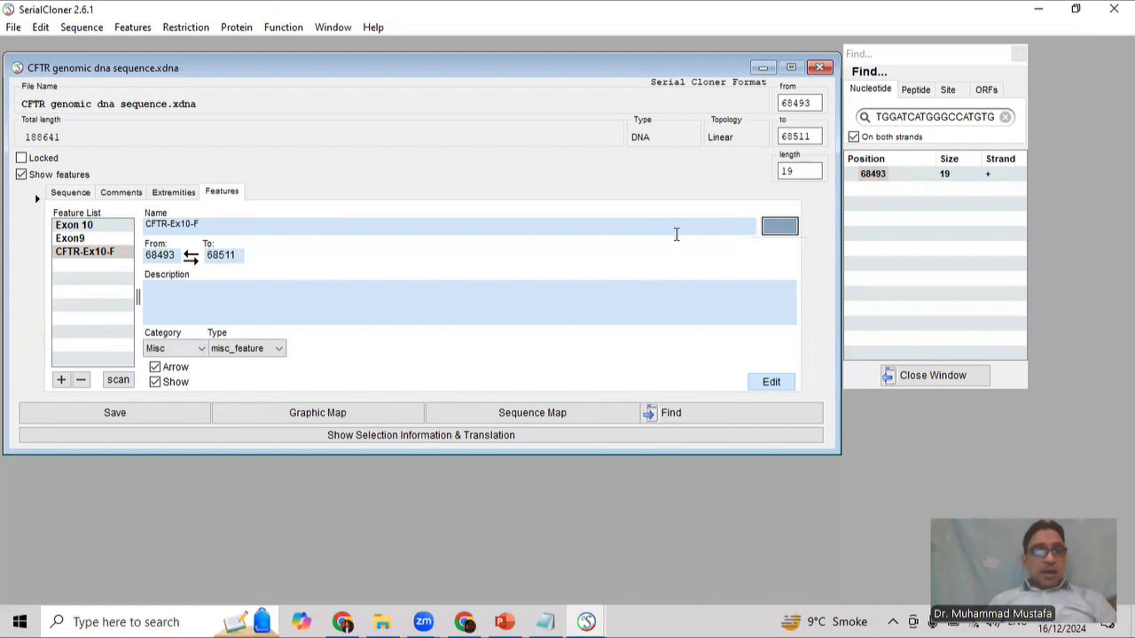
pyautogui.press('Return')
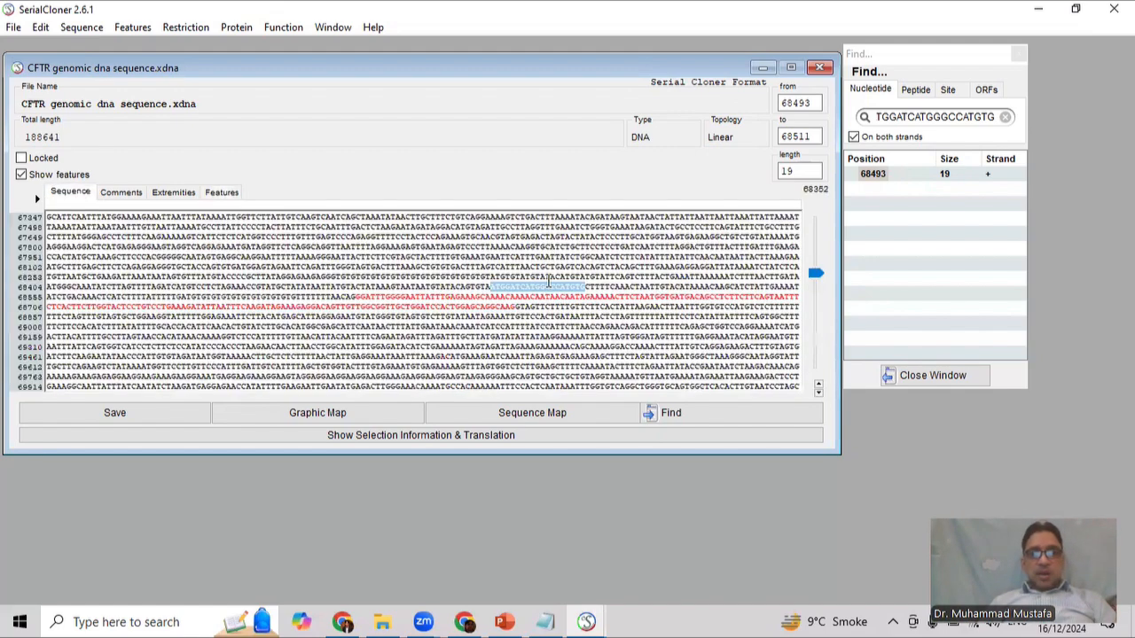
pyautogui.click(550, 279)
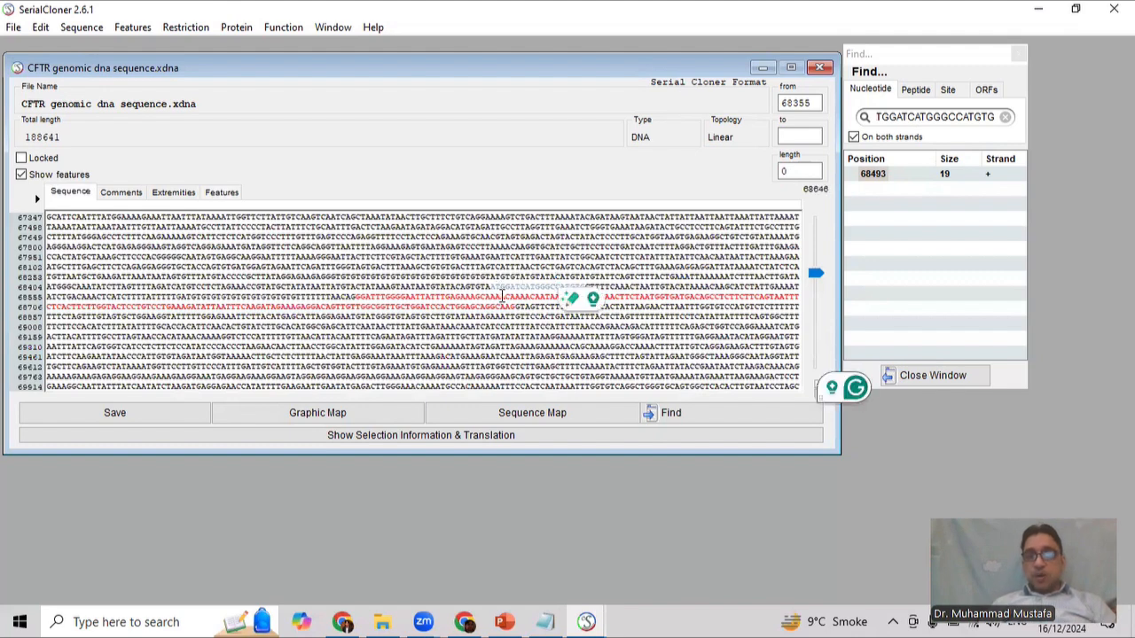
pyautogui.click(529, 286)
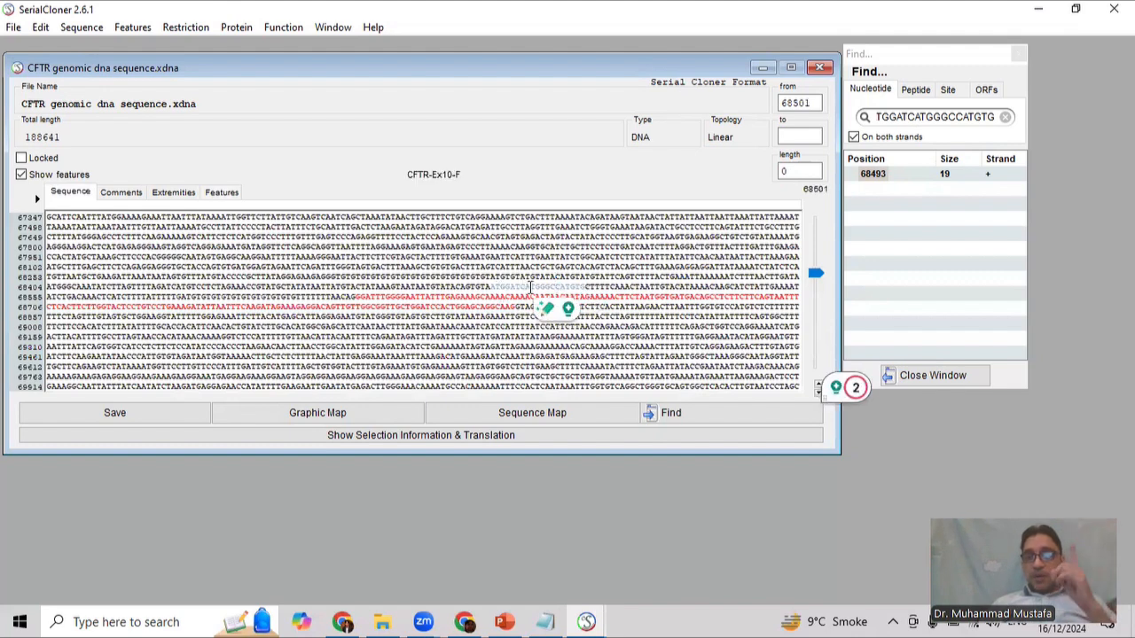
# - Copy the 23-base stretch at 68857–68879 downstream of exon 10 and calculate its melting temperature in Kun's Tm calculator
pyautogui.click(640, 309)
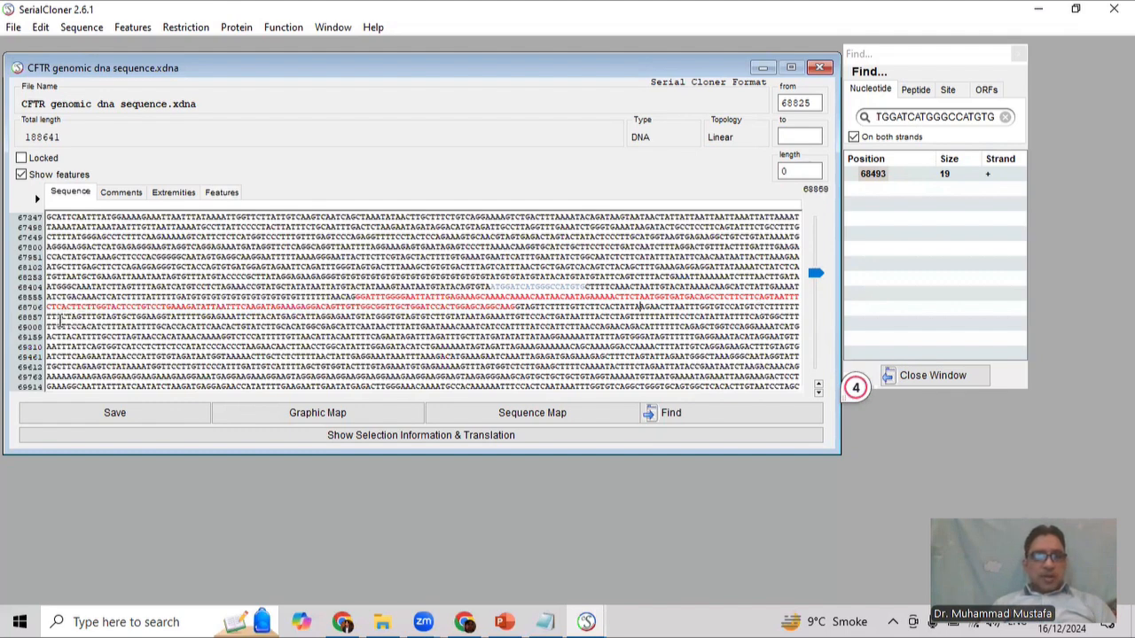
pyautogui.moveTo(47, 317); pyautogui.dragTo(166, 317)
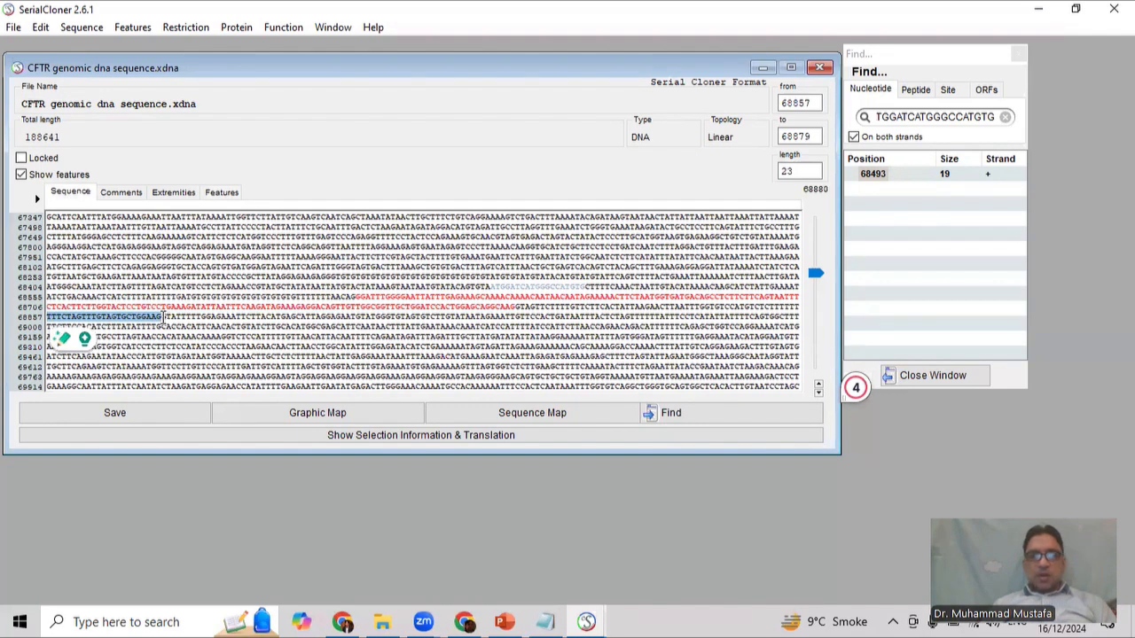
pyautogui.rightClick(170, 314)
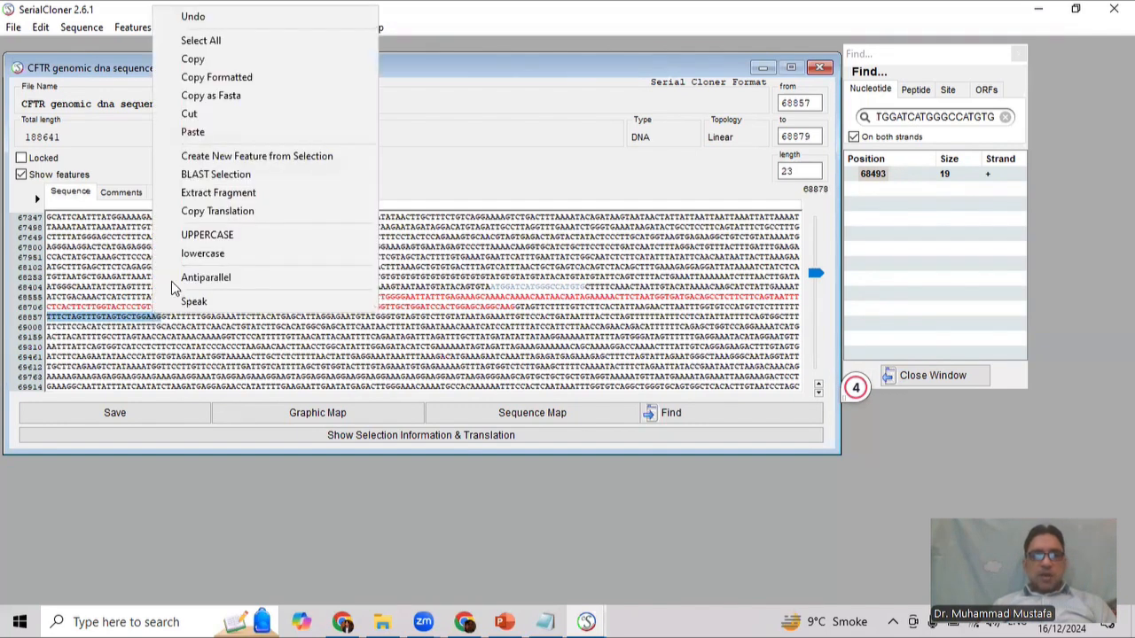
pyautogui.click(233, 59)
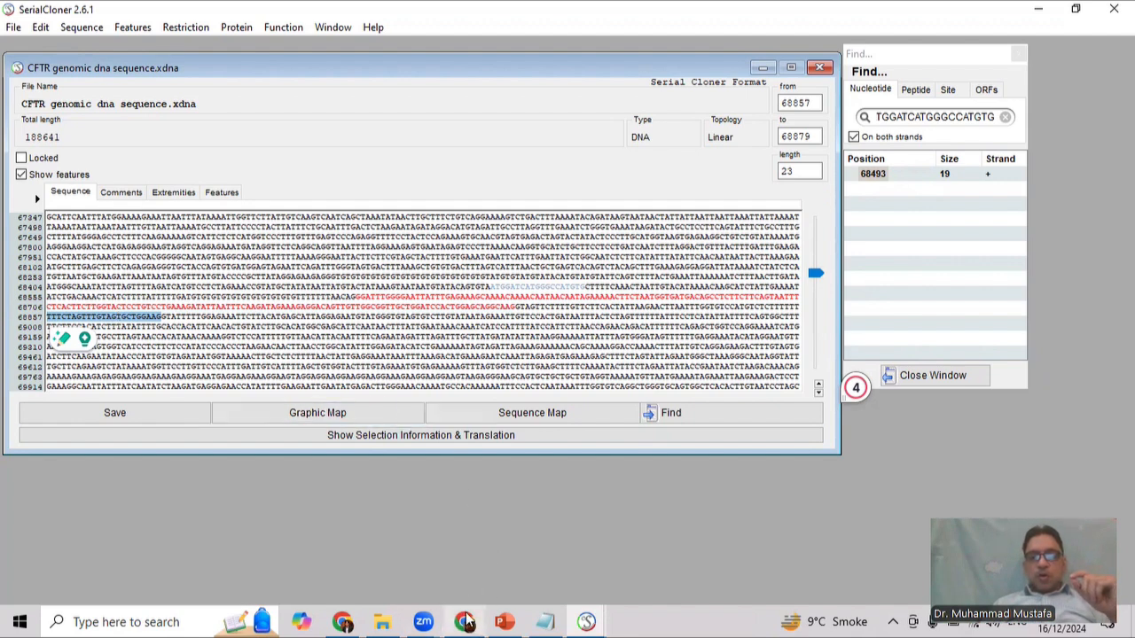
pyautogui.moveTo(466, 622)
pyautogui.click(461, 536)
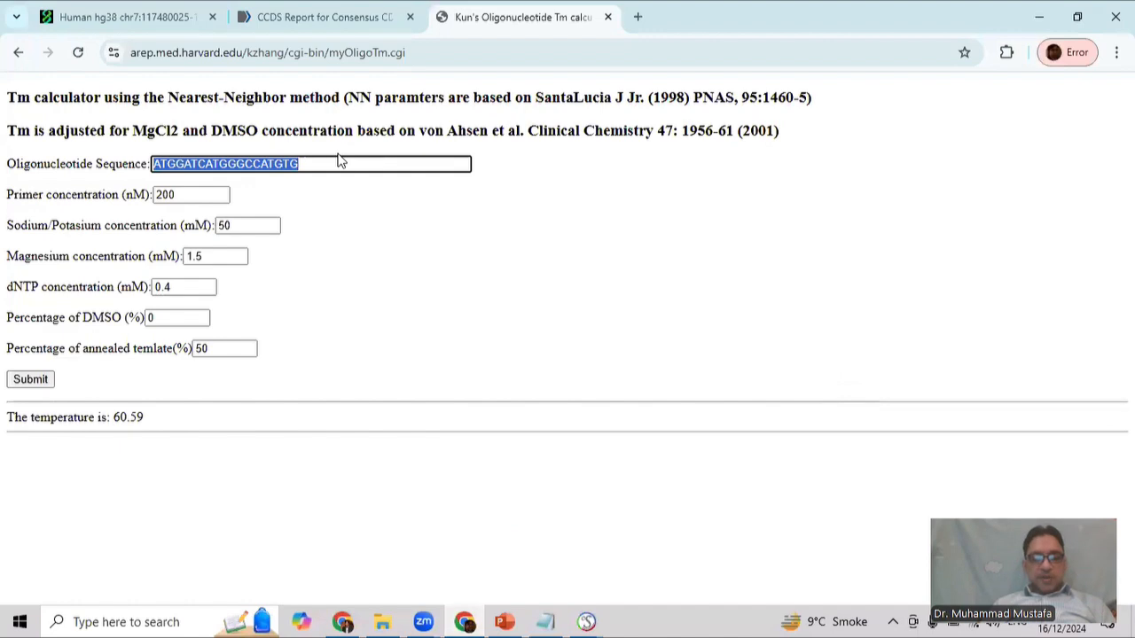
pyautogui.hotkey('ctrl', 'v')
pyautogui.click(31, 380)
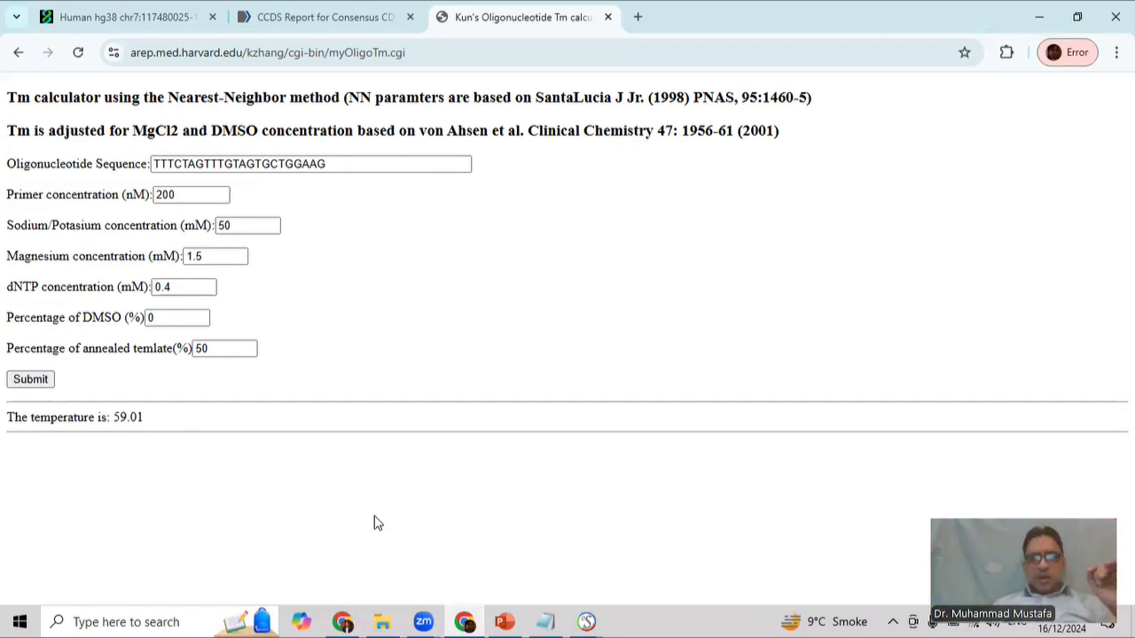
# - Return to the CFTR sequence in Serial Cloner, select the 22 bases at 68859–68880 and copy them
pyautogui.moveTo(351, 621)
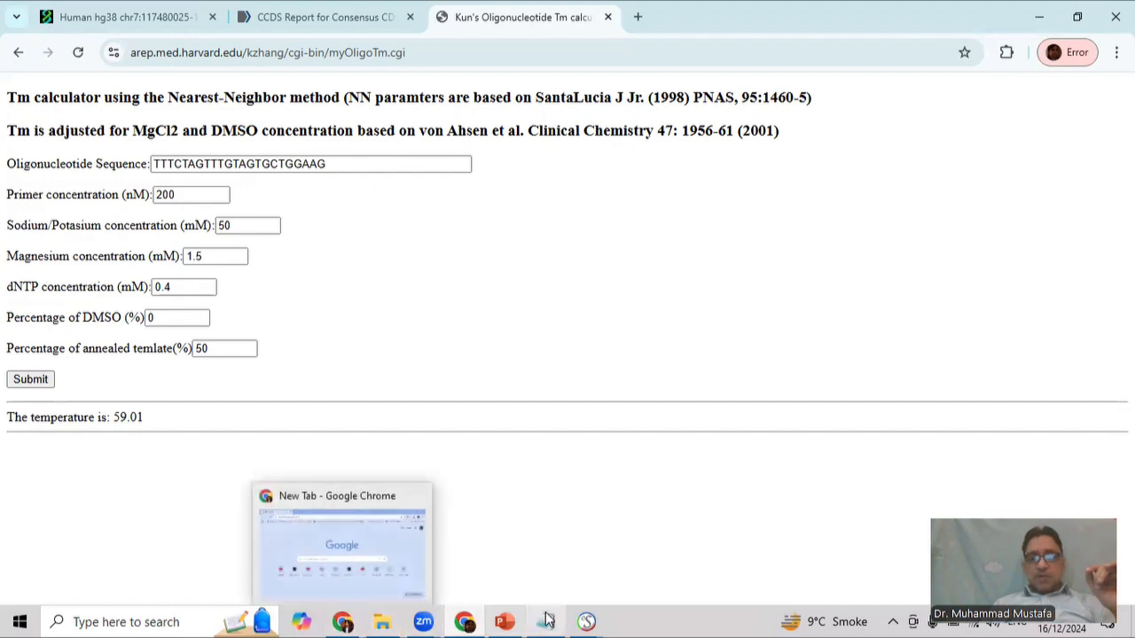
pyautogui.moveTo(574, 605)
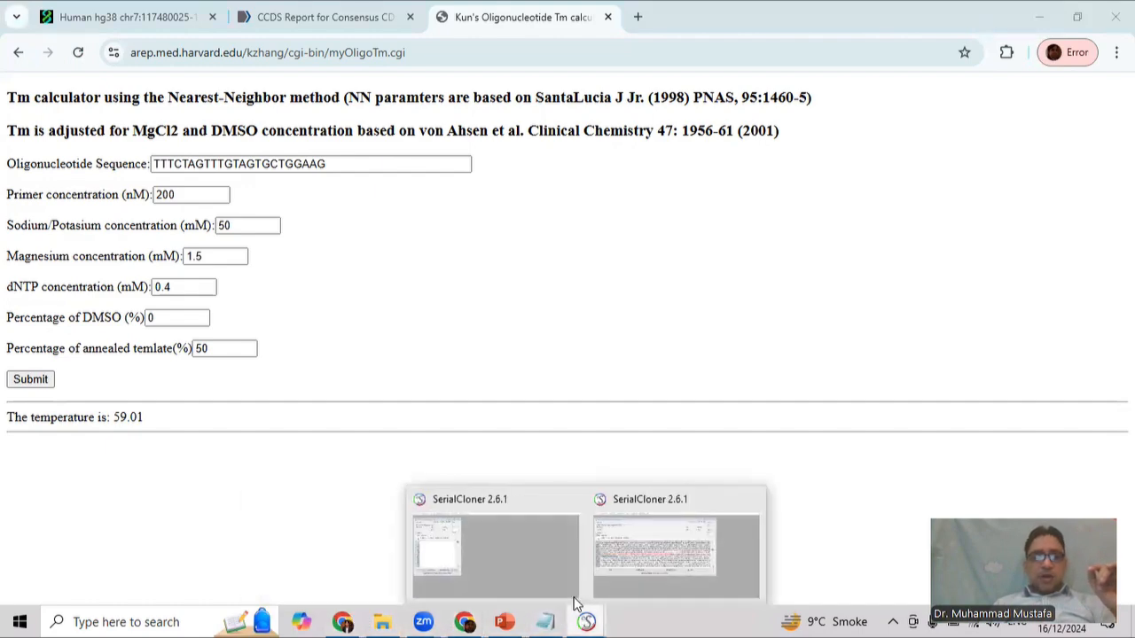
pyautogui.click(680, 596)
pyautogui.moveTo(158, 325); pyautogui.dragTo(60, 312)
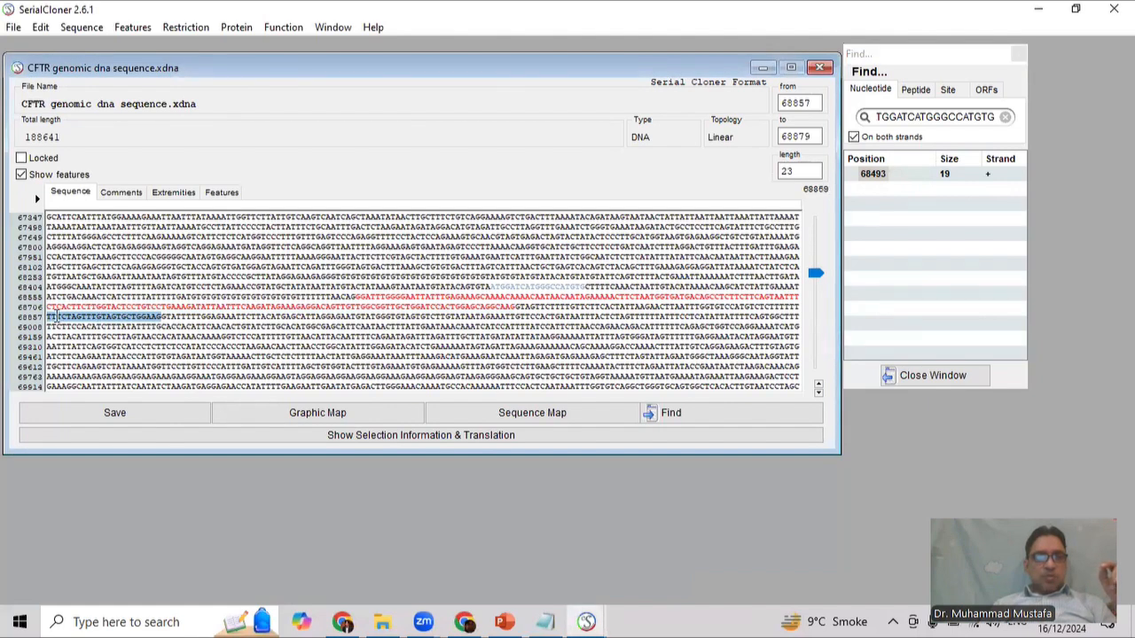
pyautogui.moveTo(56, 318); pyautogui.dragTo(162, 316)
pyautogui.rightClick(153, 317)
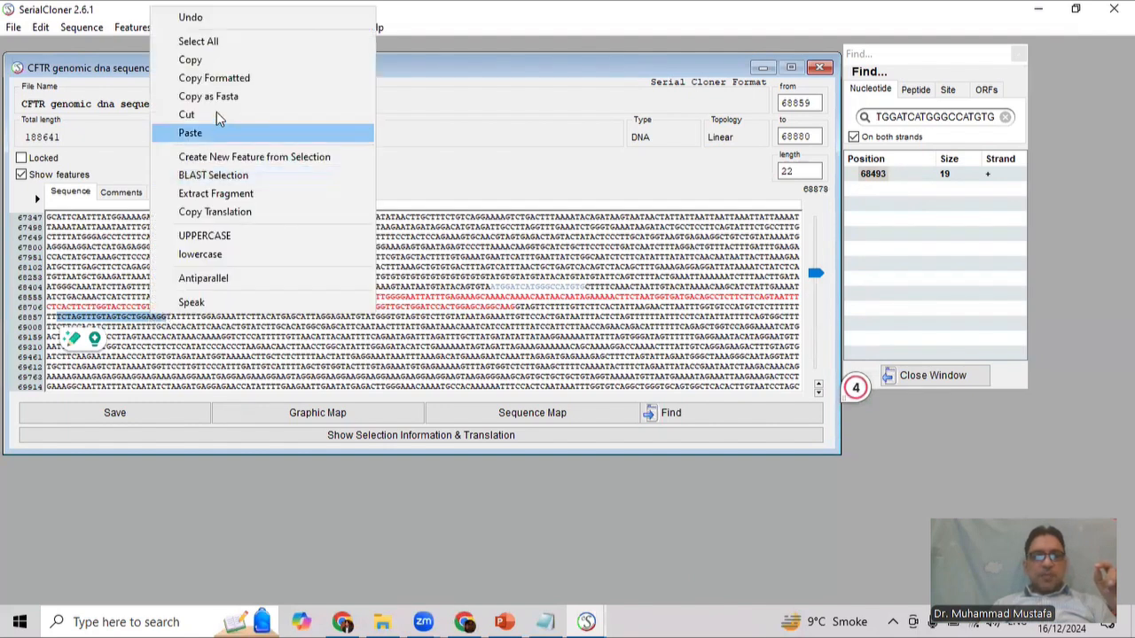
pyautogui.click(218, 59)
# - Replace the oligonucleotide sequence in Kun's Tm calculator with TCTAGTTTGTAGTGCTGGAAGG and calculate its melting temperature
pyautogui.click(464, 622)
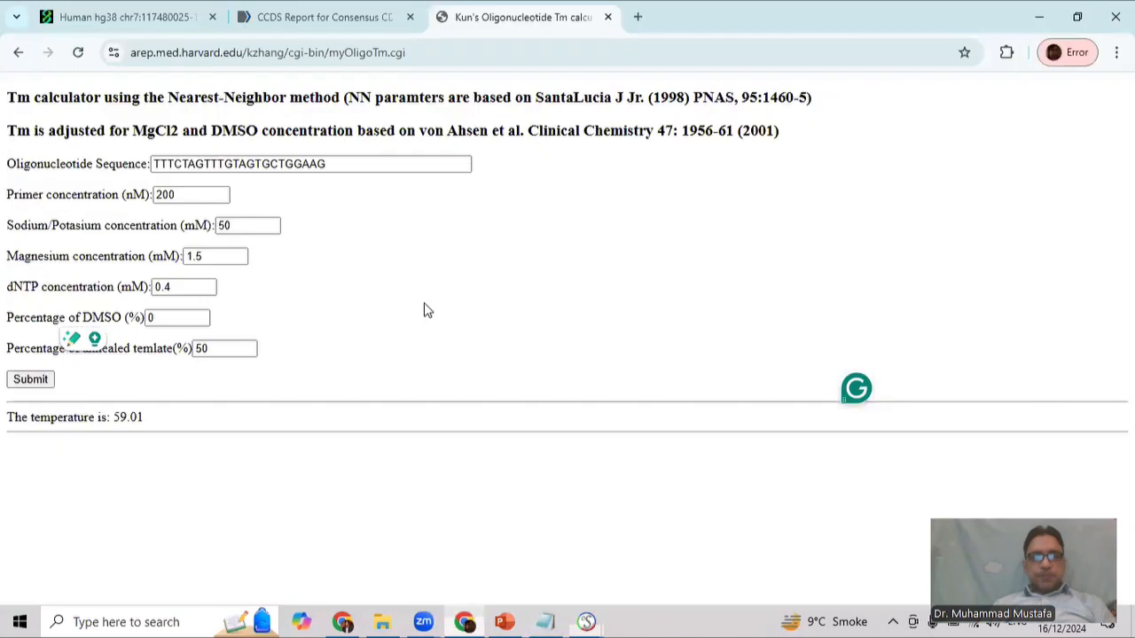
pyautogui.click(321, 164)
pyautogui.hotkey('ctrl', 'a')
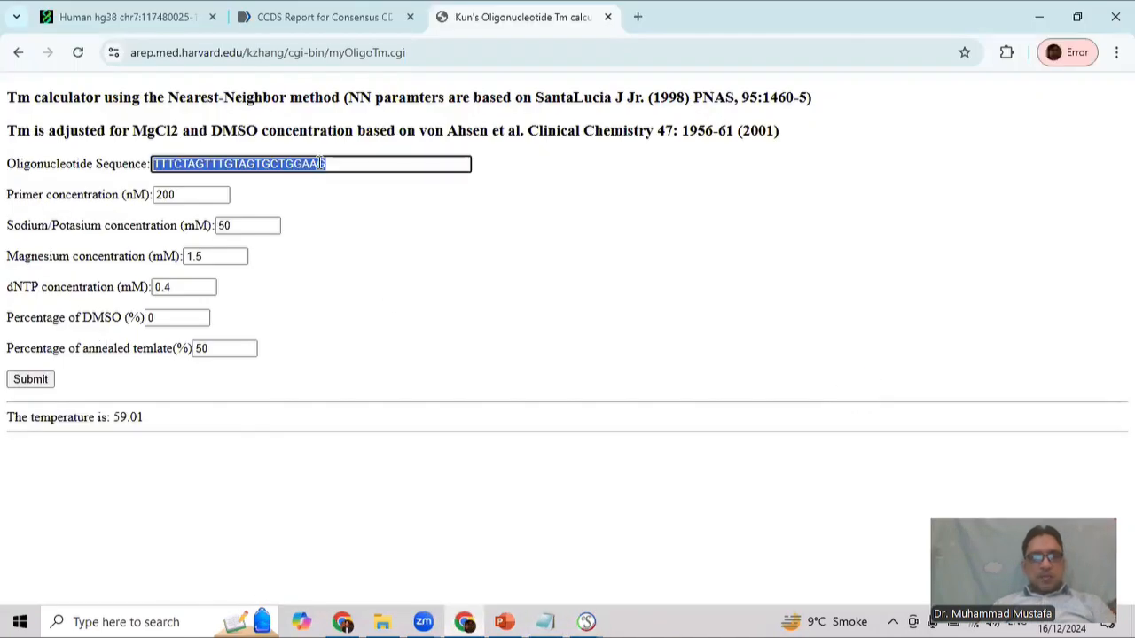
pyautogui.hotkey('ctrl', 'v')
pyautogui.click(30, 380)
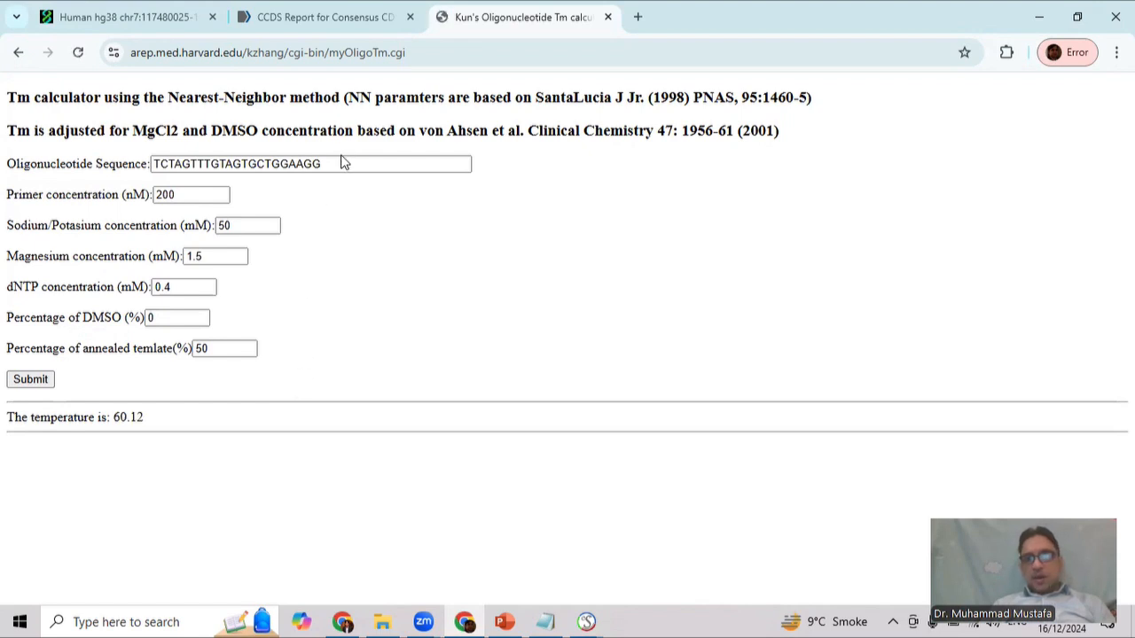
# - In Serial Cloner, copy the selected bases 68859–68880 and add them to the feature list as a feature named CFTR-Ex10-R
pyautogui.moveTo(600, 618)
pyautogui.click(627, 566)
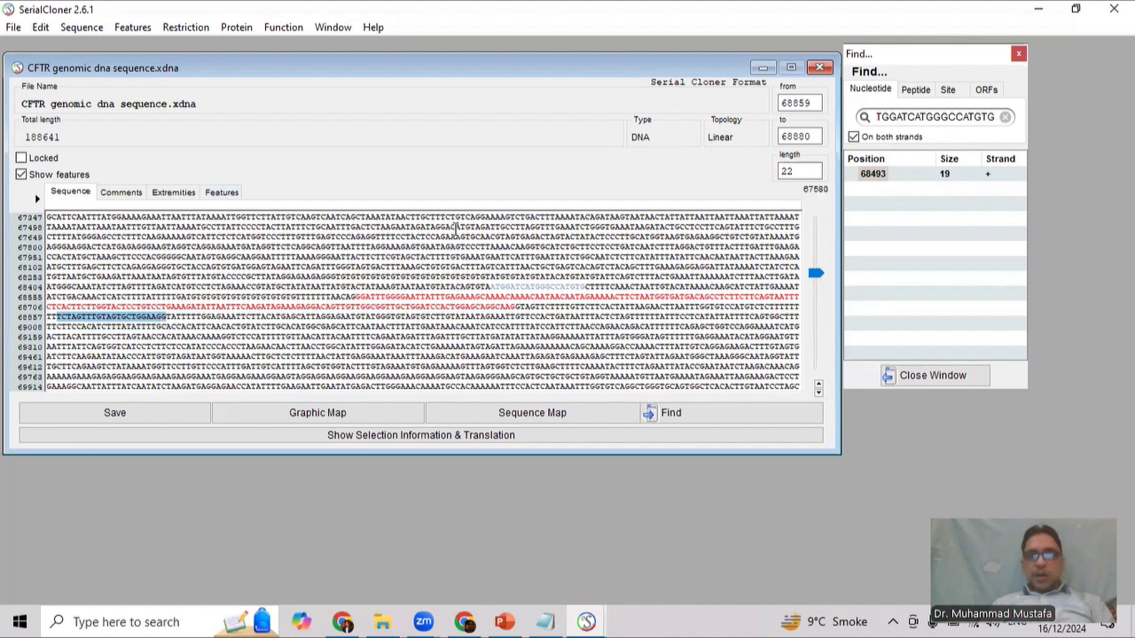
pyautogui.rightClick(142, 316)
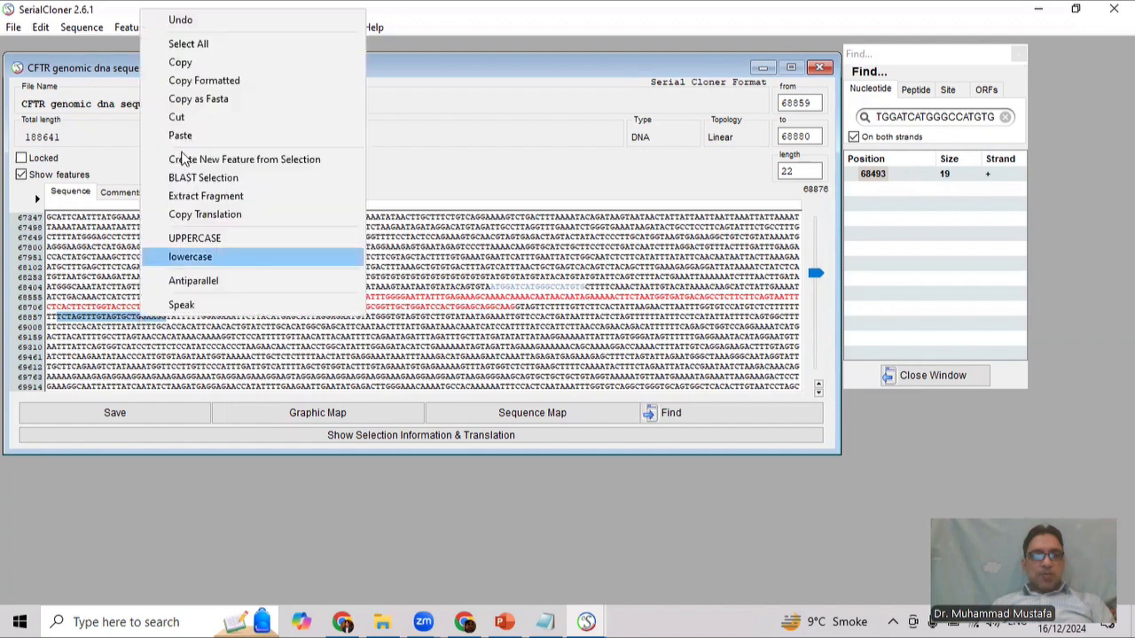
pyautogui.click(200, 68)
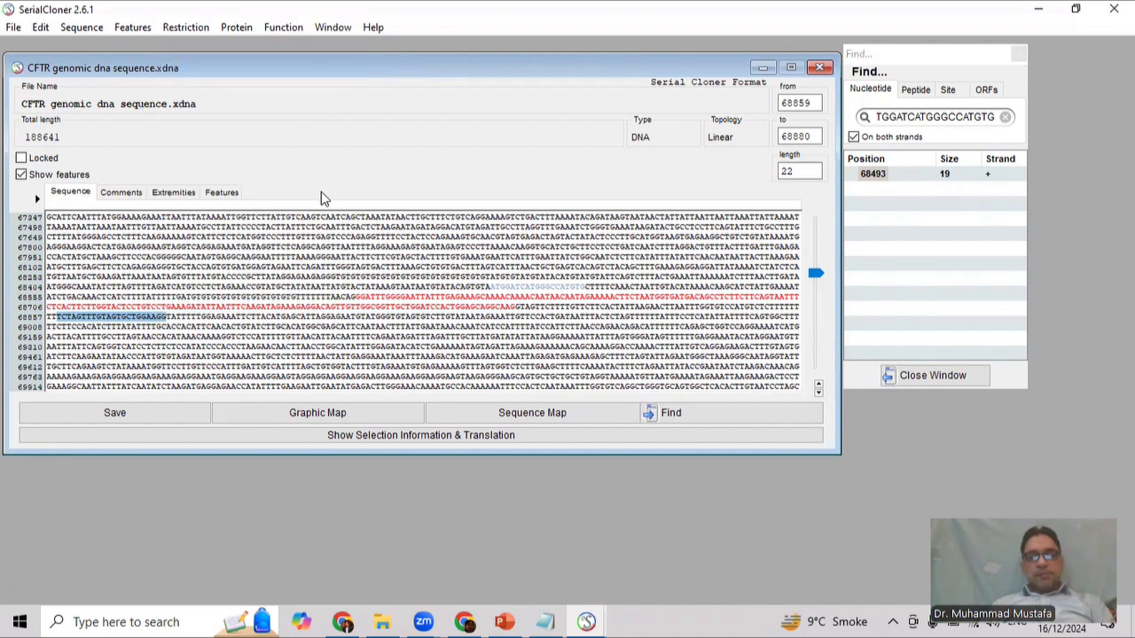
pyautogui.click(224, 192)
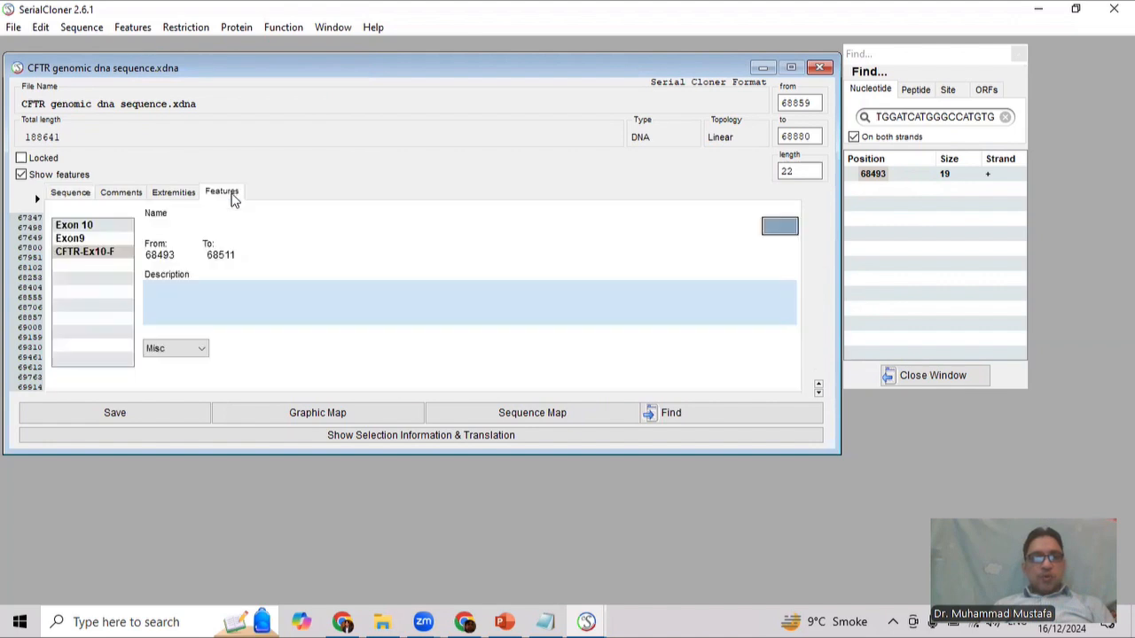
pyautogui.click(62, 380)
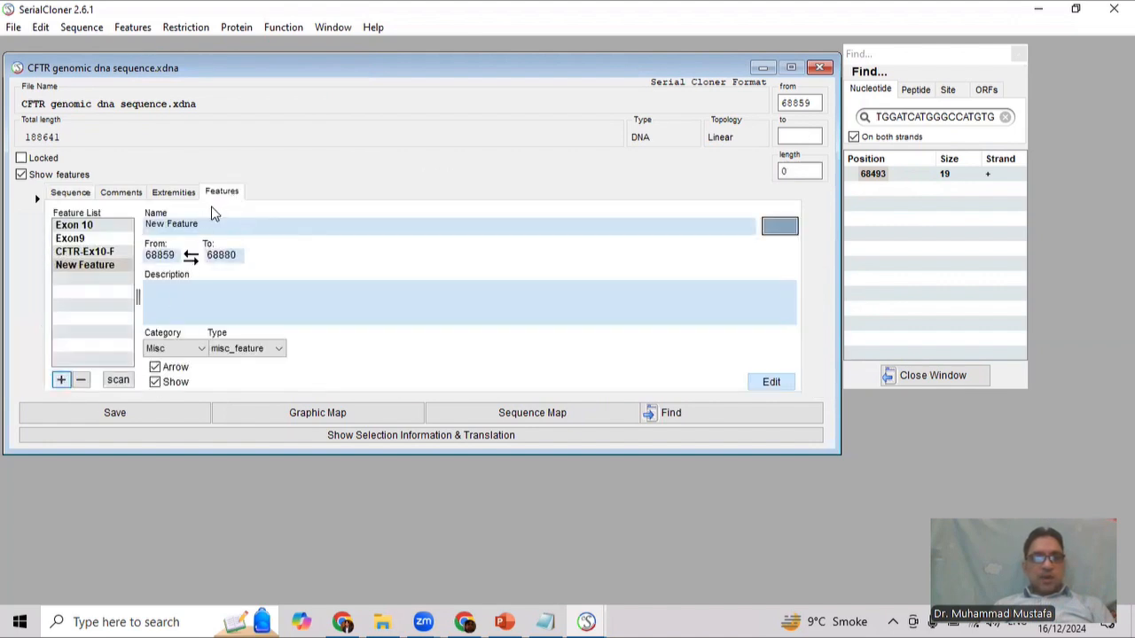
pyautogui.moveTo(201, 224); pyautogui.dragTo(145, 224)
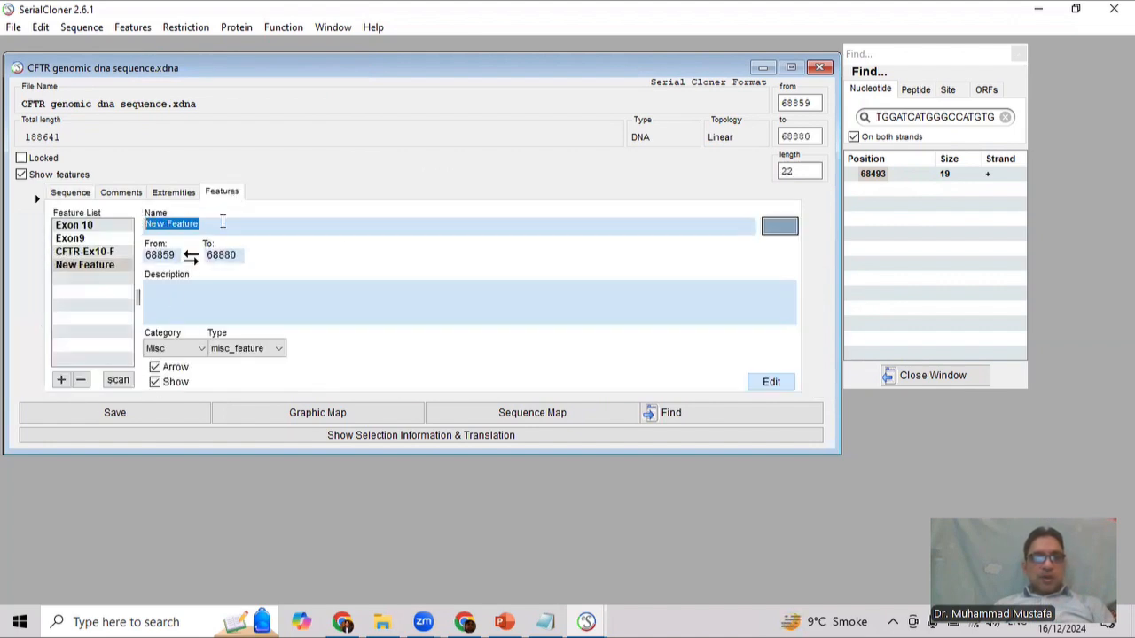
pyautogui.write('c')
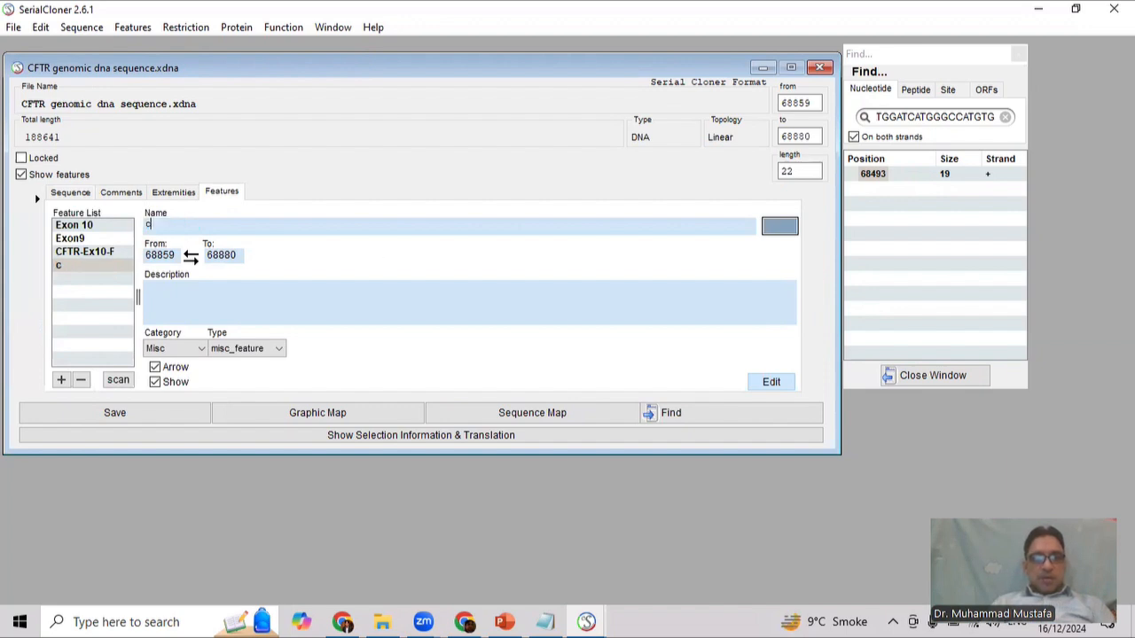
pyautogui.press('BackSpace')
pyautogui.write('CFTR-Ex10')
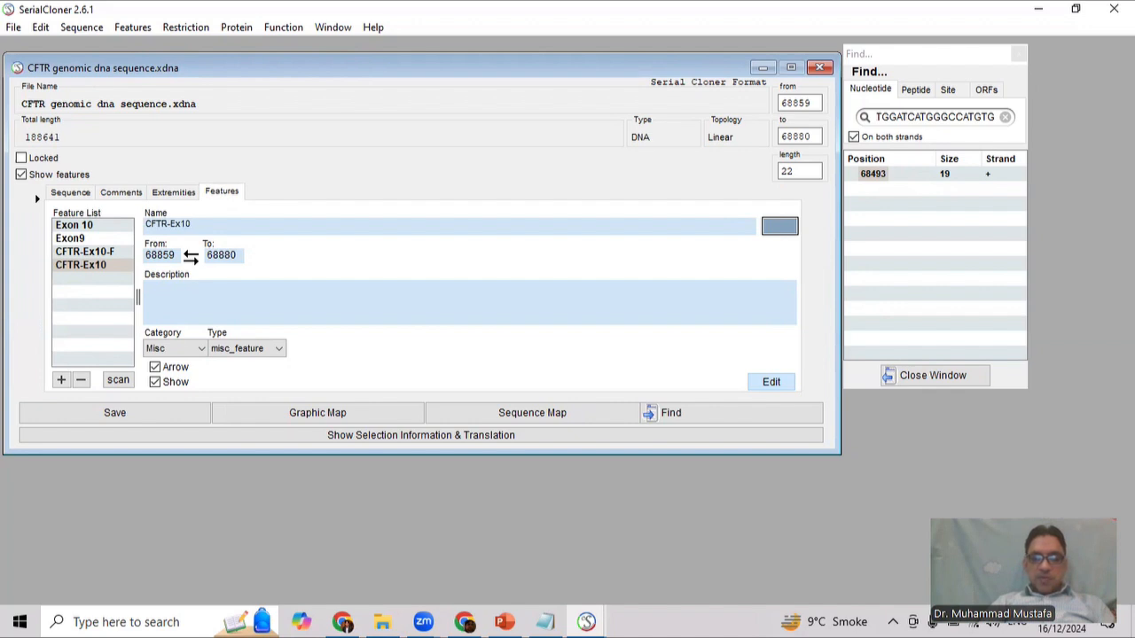
pyautogui.write('-R')
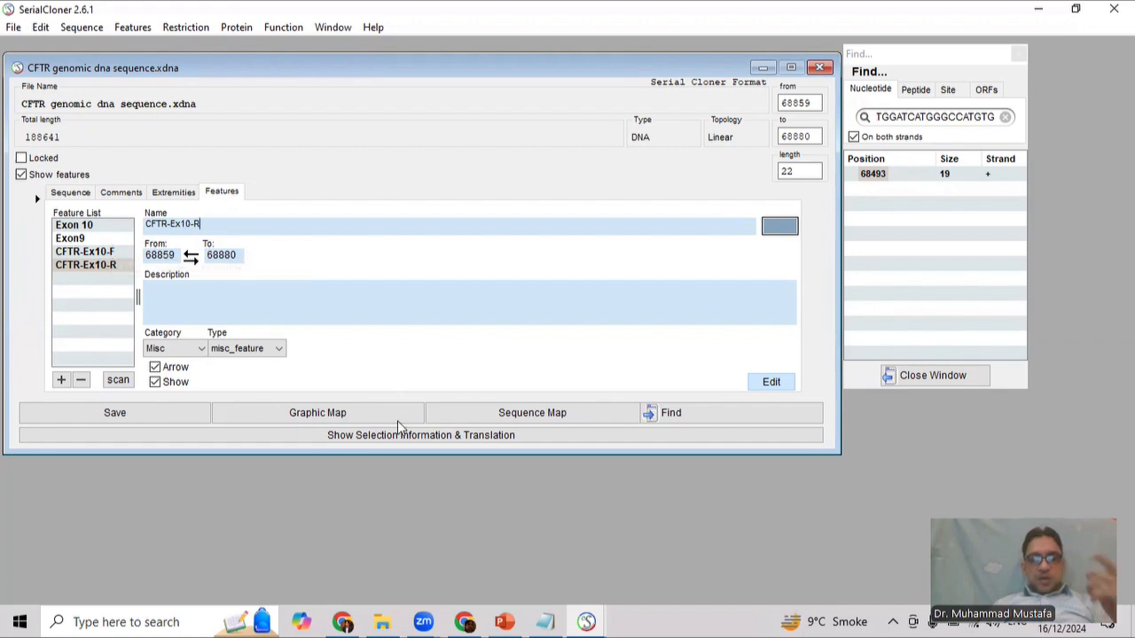
# - Switch to Chrome, search Google for "reverse compliment" in a new tab and open the Bioinformatics.org Reverse Complement tool
pyautogui.click(345, 623)
pyautogui.click(344, 623)
pyautogui.click(463, 621)
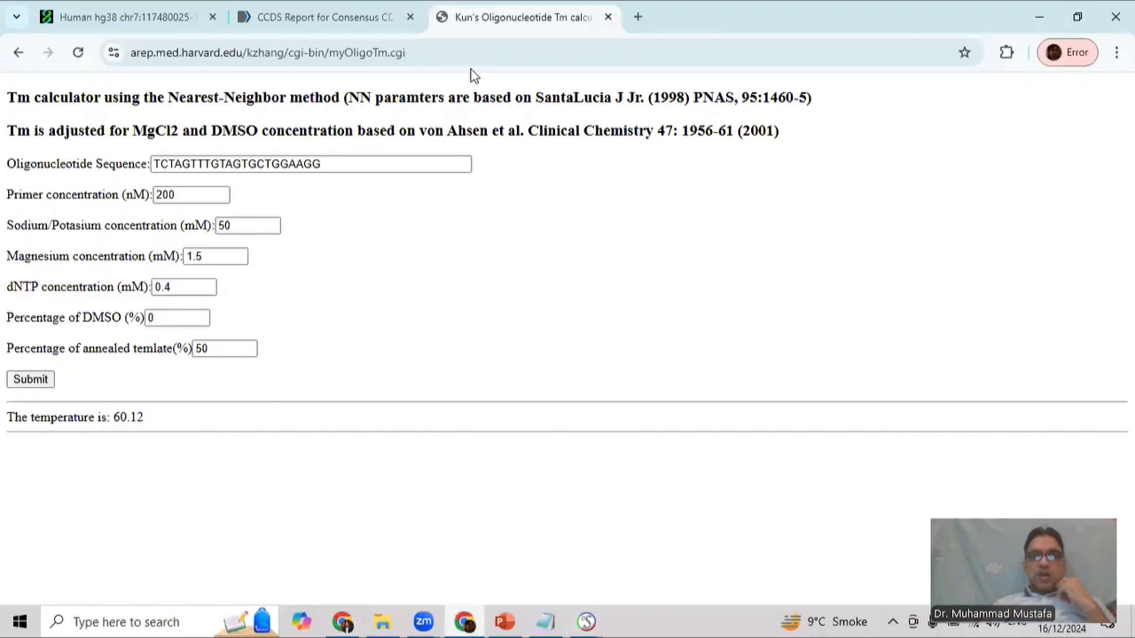
pyautogui.click(654, 20)
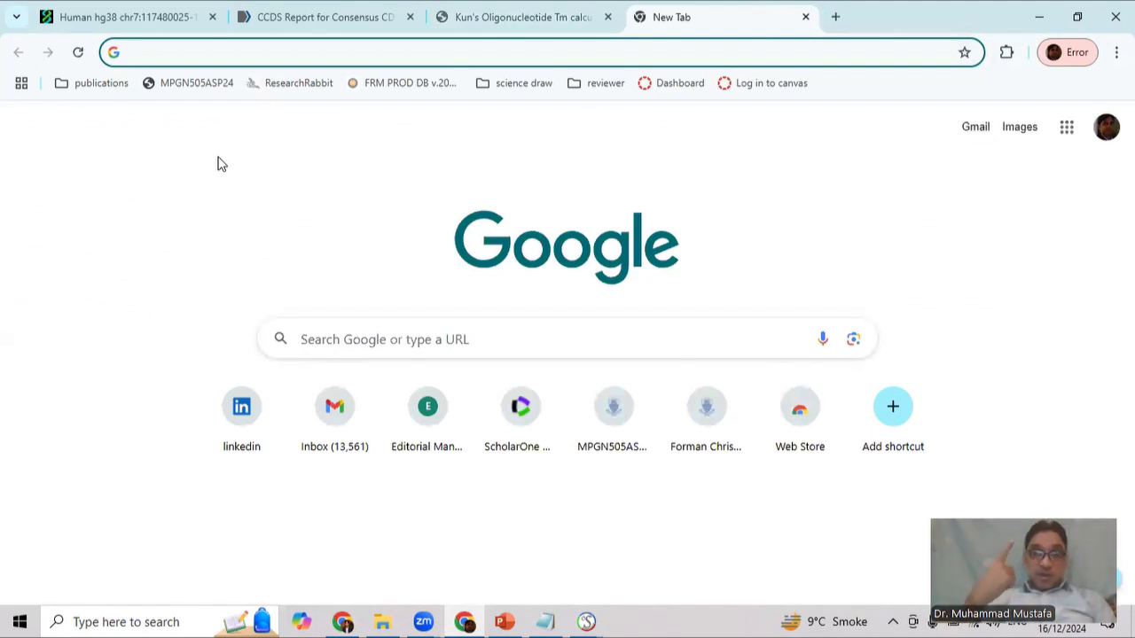
pyautogui.write('rev')
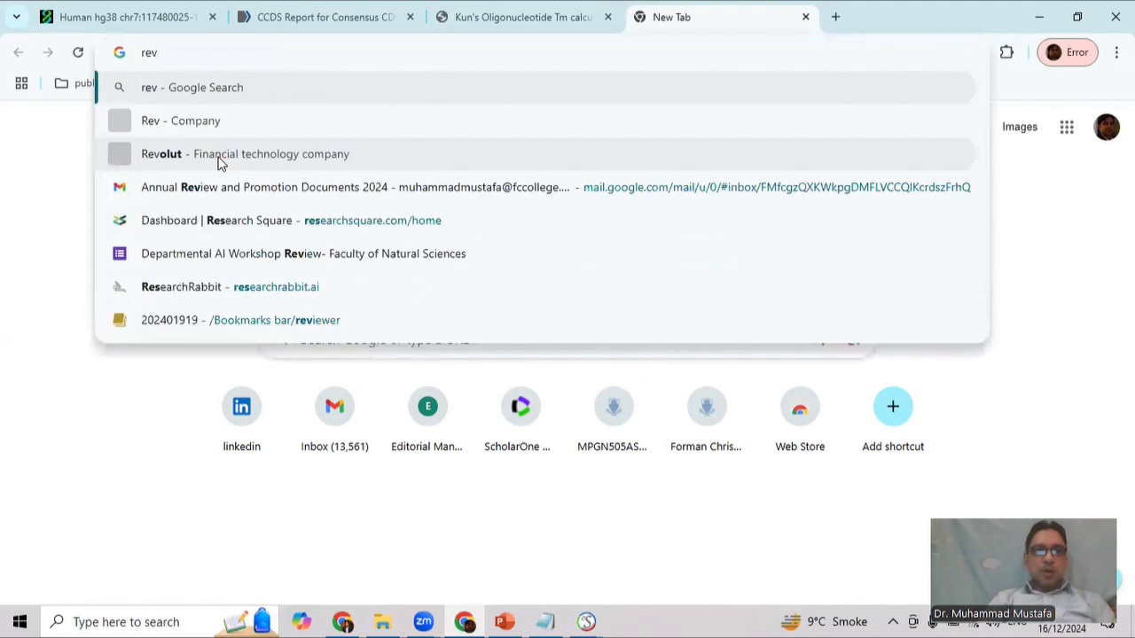
pyautogui.write('erse compliment')
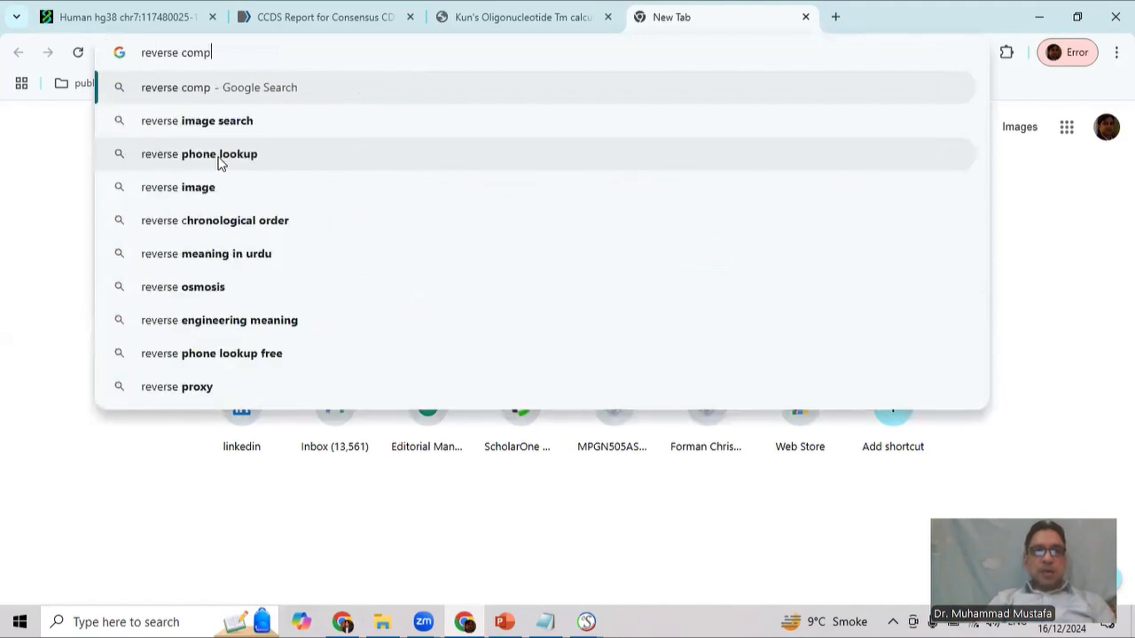
pyautogui.press('Return')
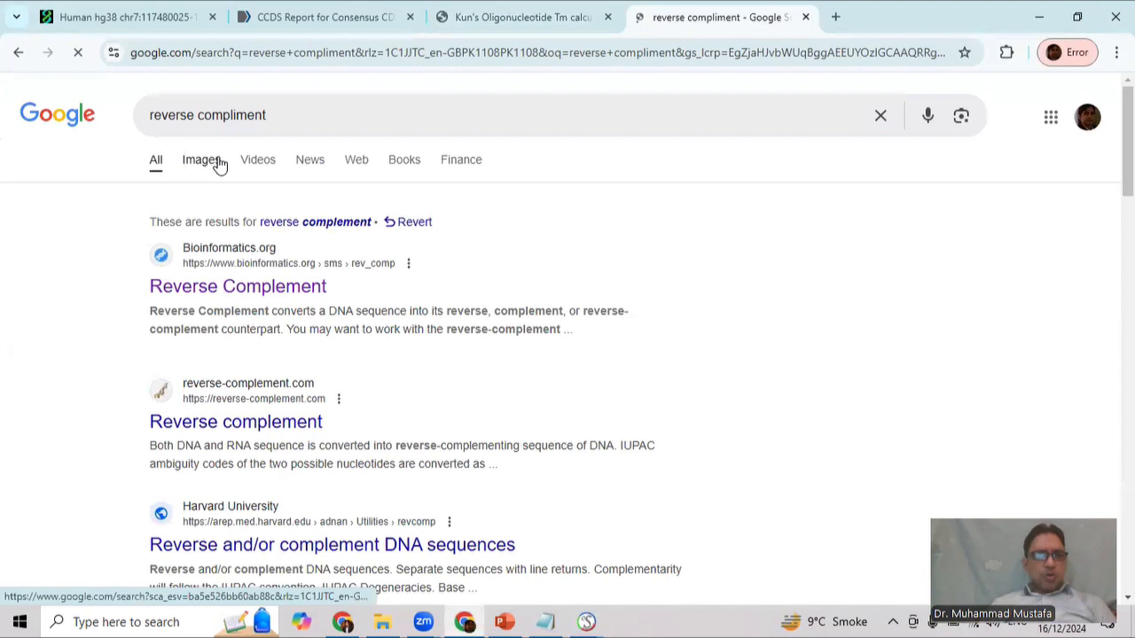
pyautogui.click(287, 287)
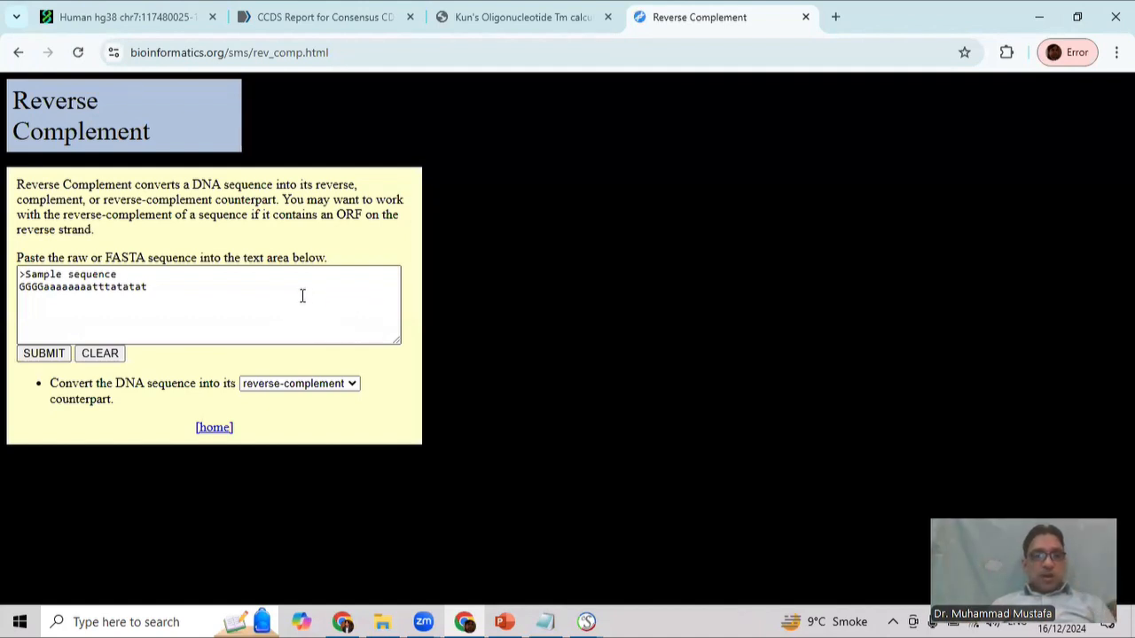
# - Replace the sample sequence with TCTAGTTTGTAGTGCTGGAAGG and submit it for conversion to its reverse-complement
pyautogui.doubleClick(263, 300)
pyautogui.hotkey('ctrl', 'a')
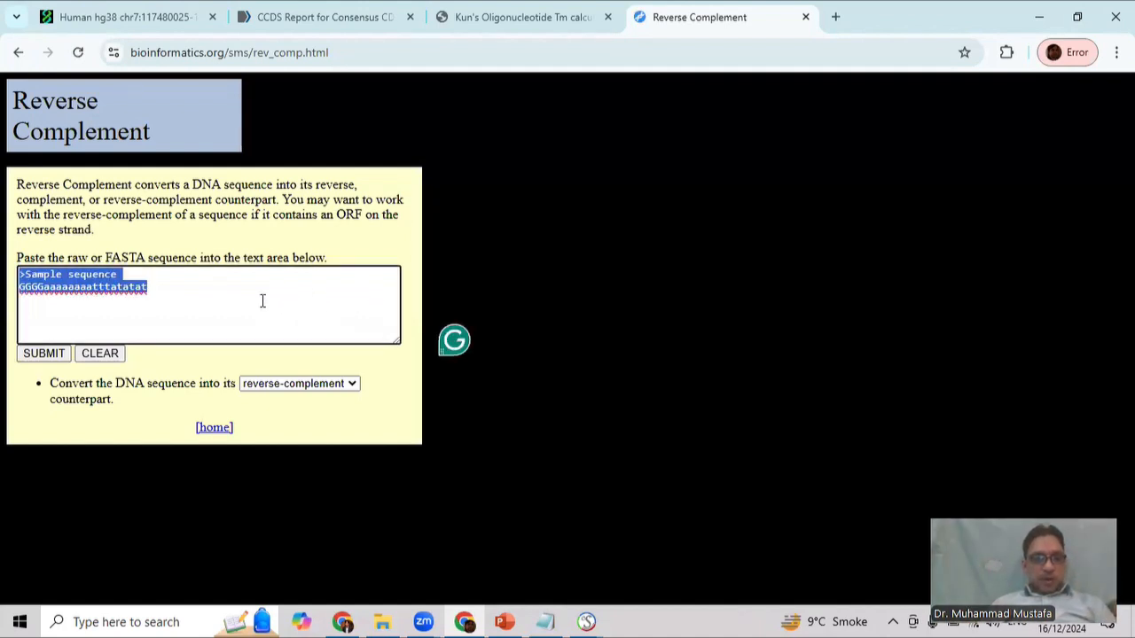
pyautogui.write('TCTAGTTTGTAGTGCTGGAAGG')
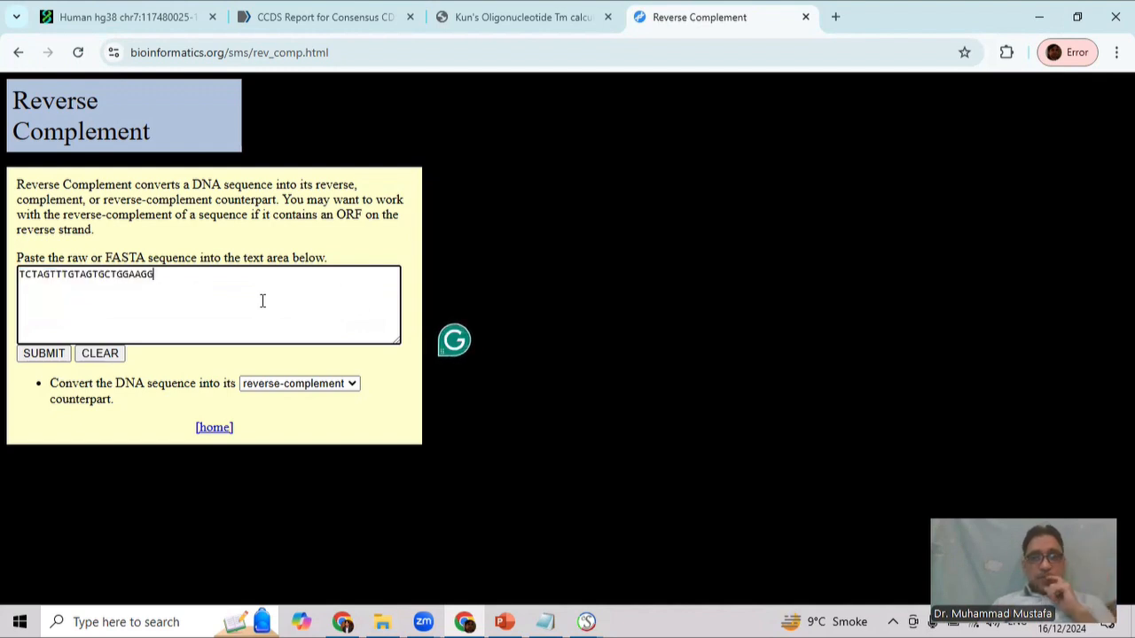
pyautogui.click(308, 383)
pyautogui.click(307, 383)
pyautogui.click(43, 354)
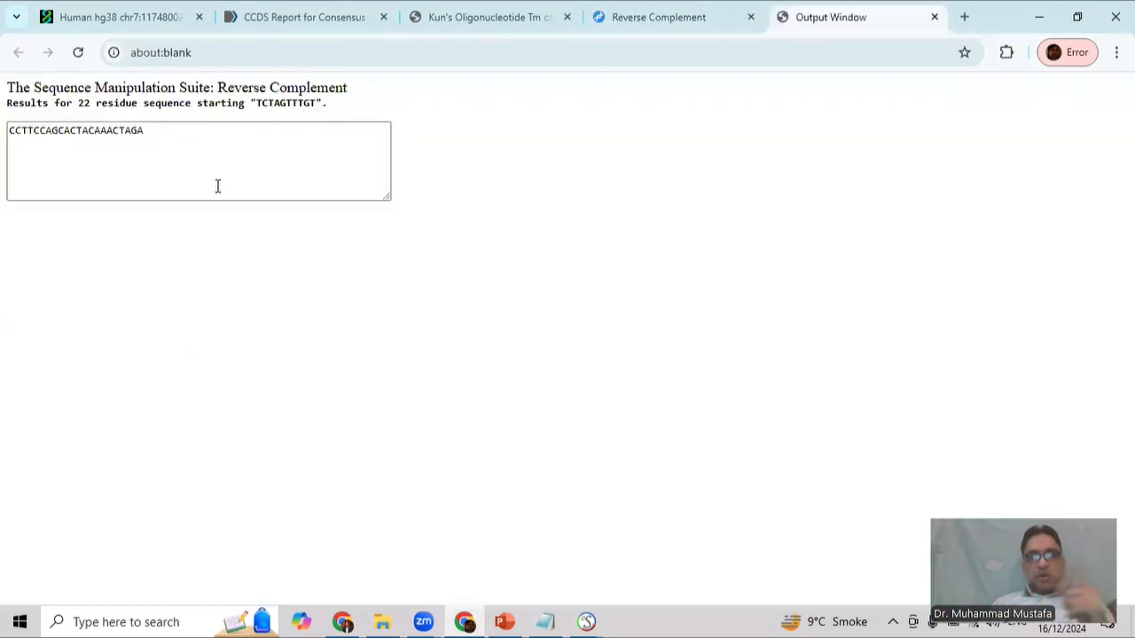
# - Copy the resulting reverse complement and enter 5' CCTTCCAGCACTACAAACTAGA as the description of the CFTR-Ex10-R feature in Serial Cloner
pyautogui.moveTo(200, 135); pyautogui.dragTo(2, 142)
pyautogui.hotkey('ctrl', 'c')
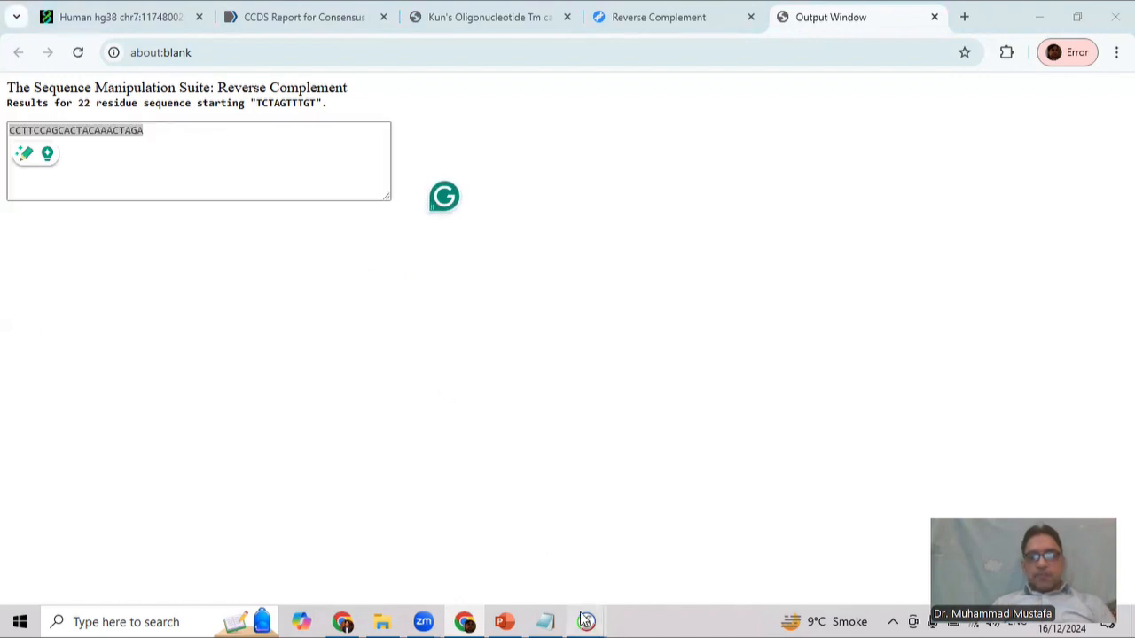
pyautogui.moveTo(586, 621)
pyautogui.click(665, 537)
pyautogui.click(199, 296)
pyautogui.write("5'")
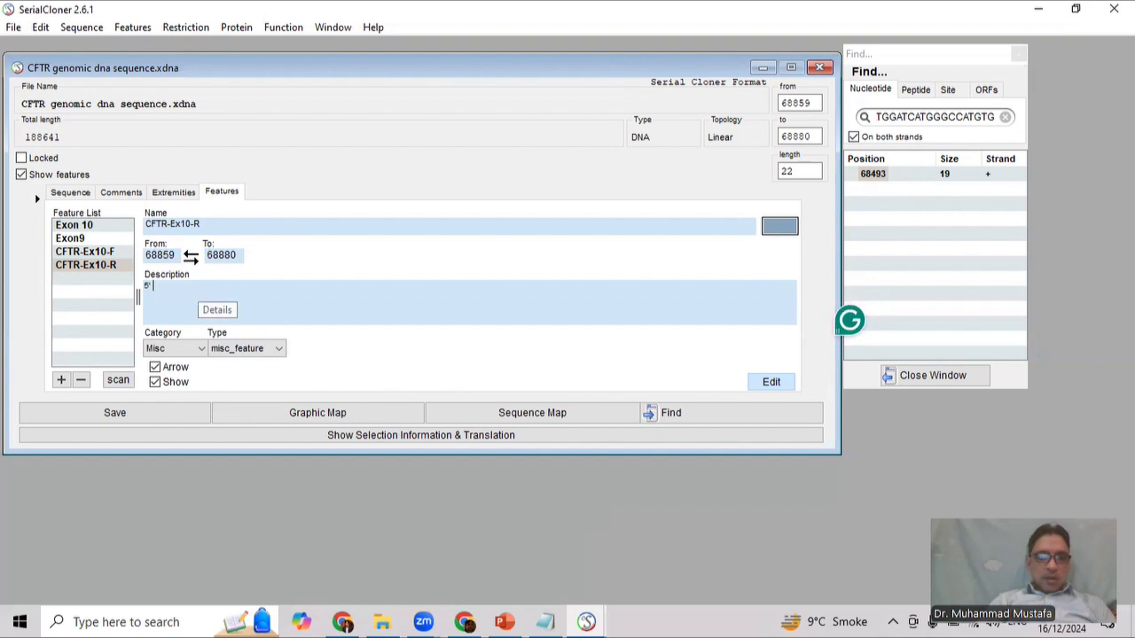
pyautogui.hotkey('ctrl', 'v')
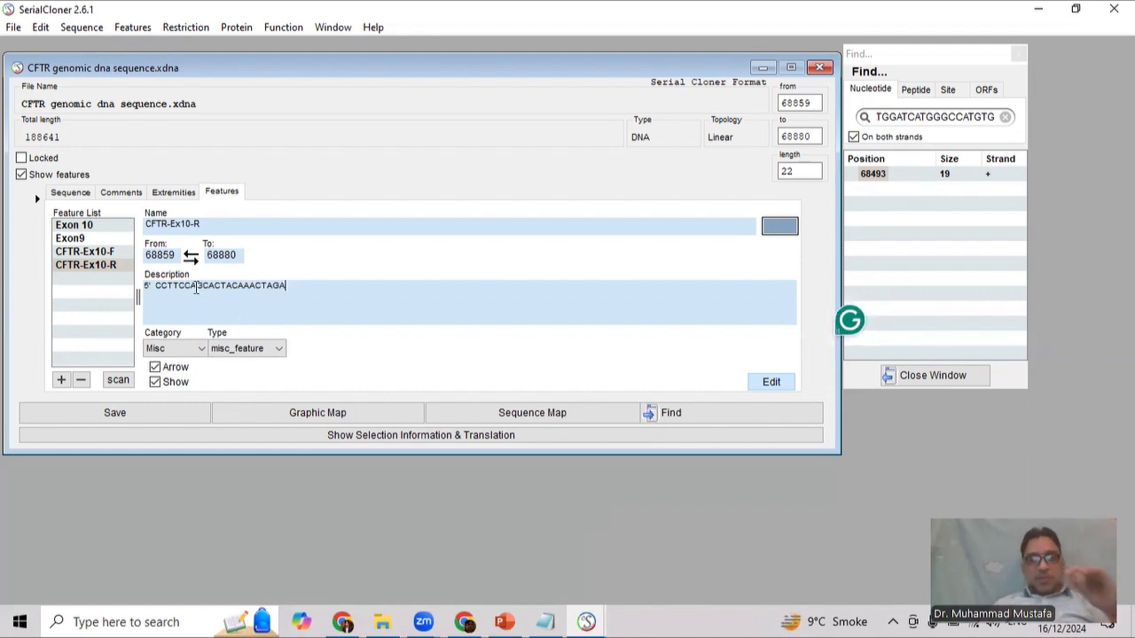
# - Select the primer sequence in the feature description, switch to PowerPoint and add a new slide after slide 3
pyautogui.moveTo(156, 287); pyautogui.dragTo(285, 290)
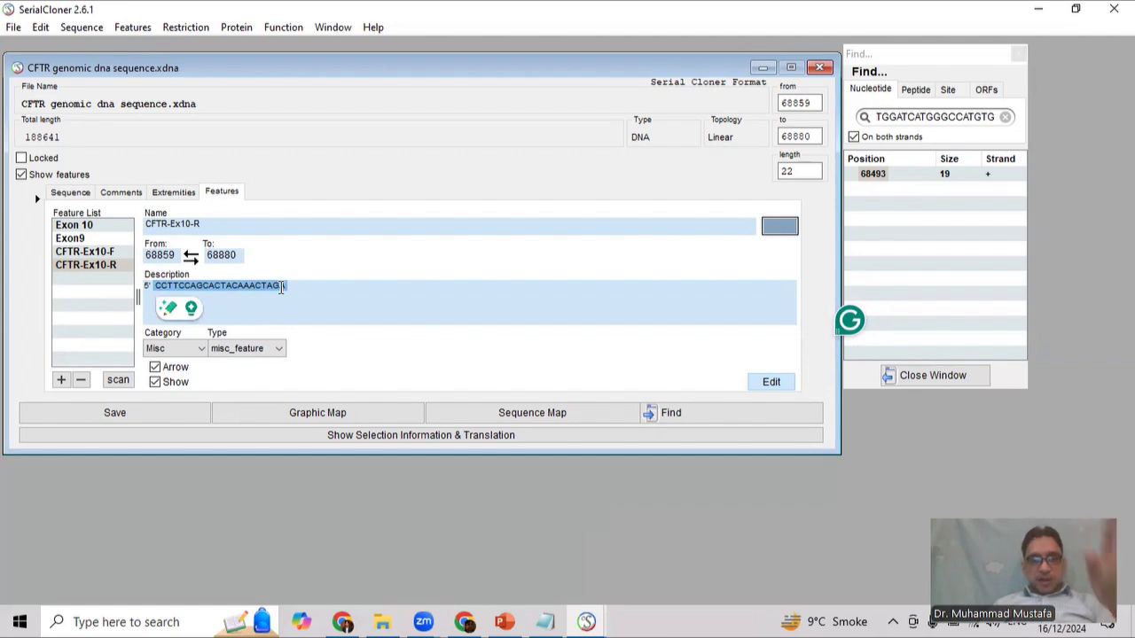
pyautogui.click(504, 622)
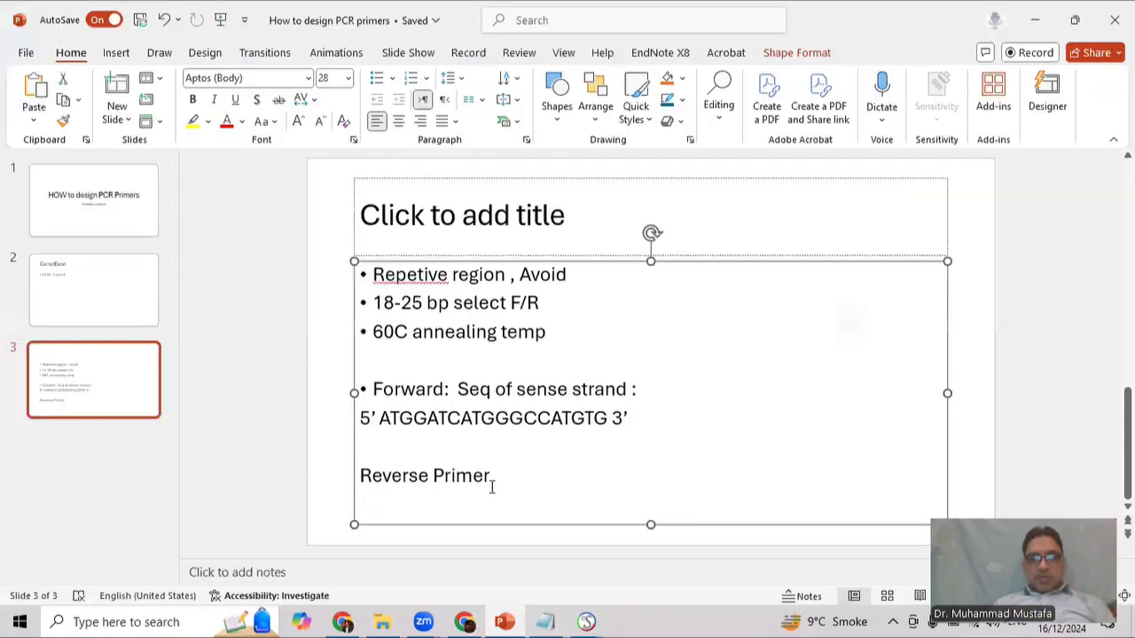
pyautogui.rightClick(126, 487)
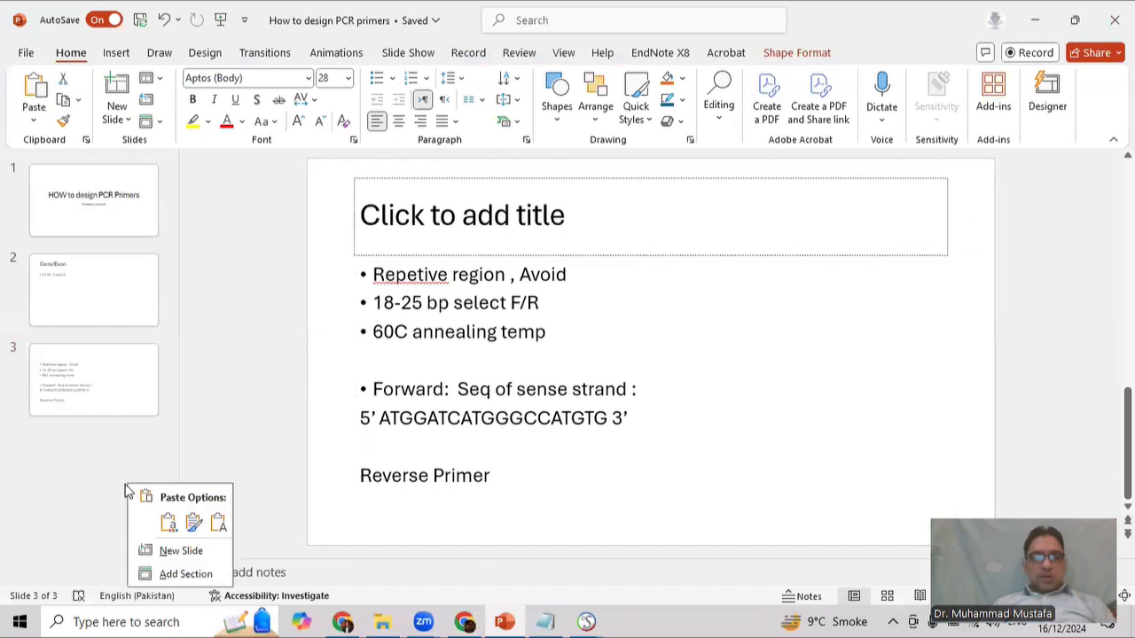
pyautogui.click(208, 550)
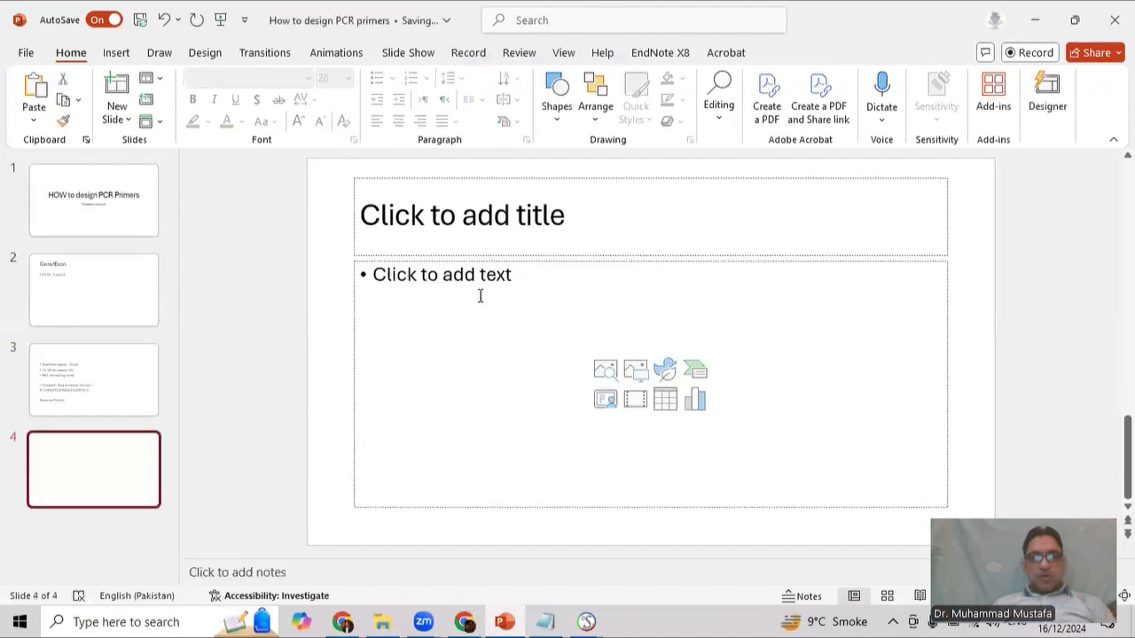